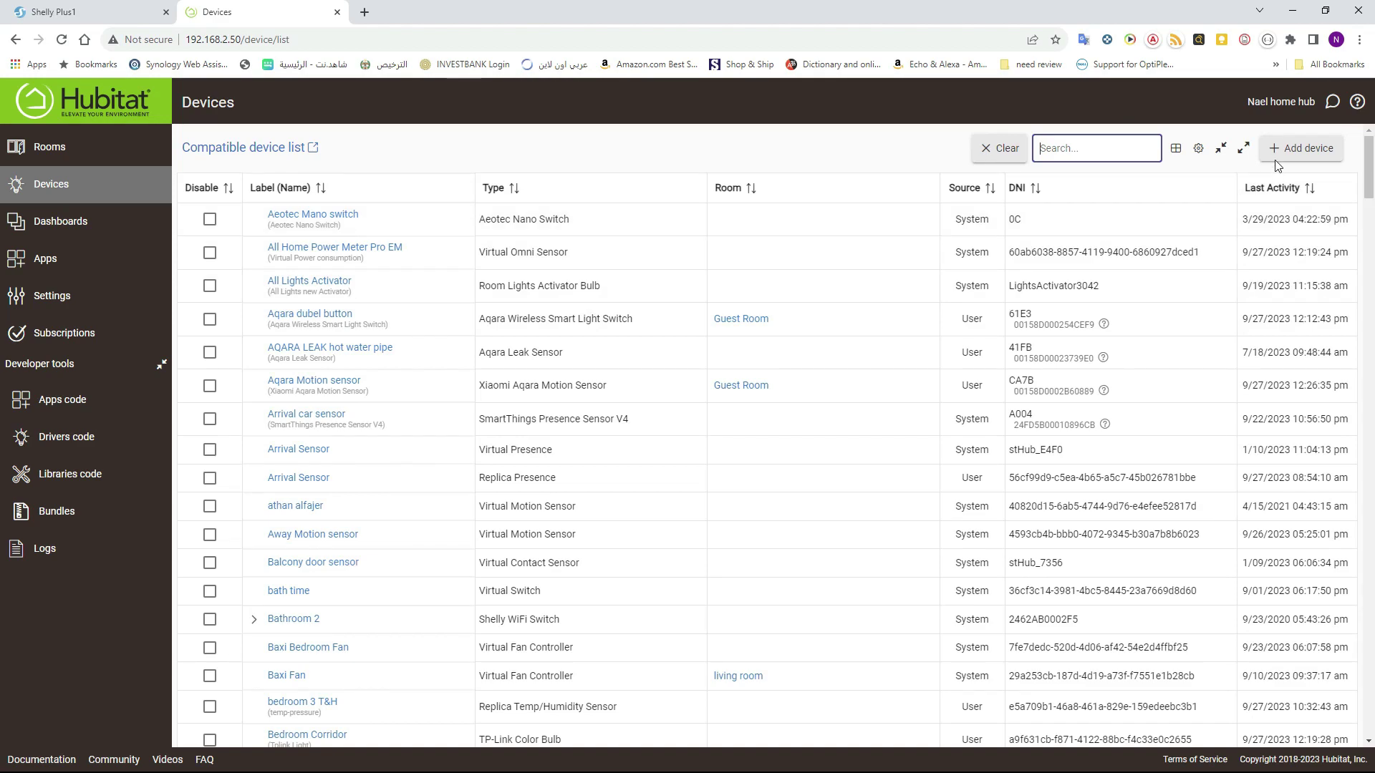
# Add a virtual device named Virtual Presence with the type Virtual Presence and save it
pyautogui.click(1275, 156)
pyautogui.click(1086, 337)
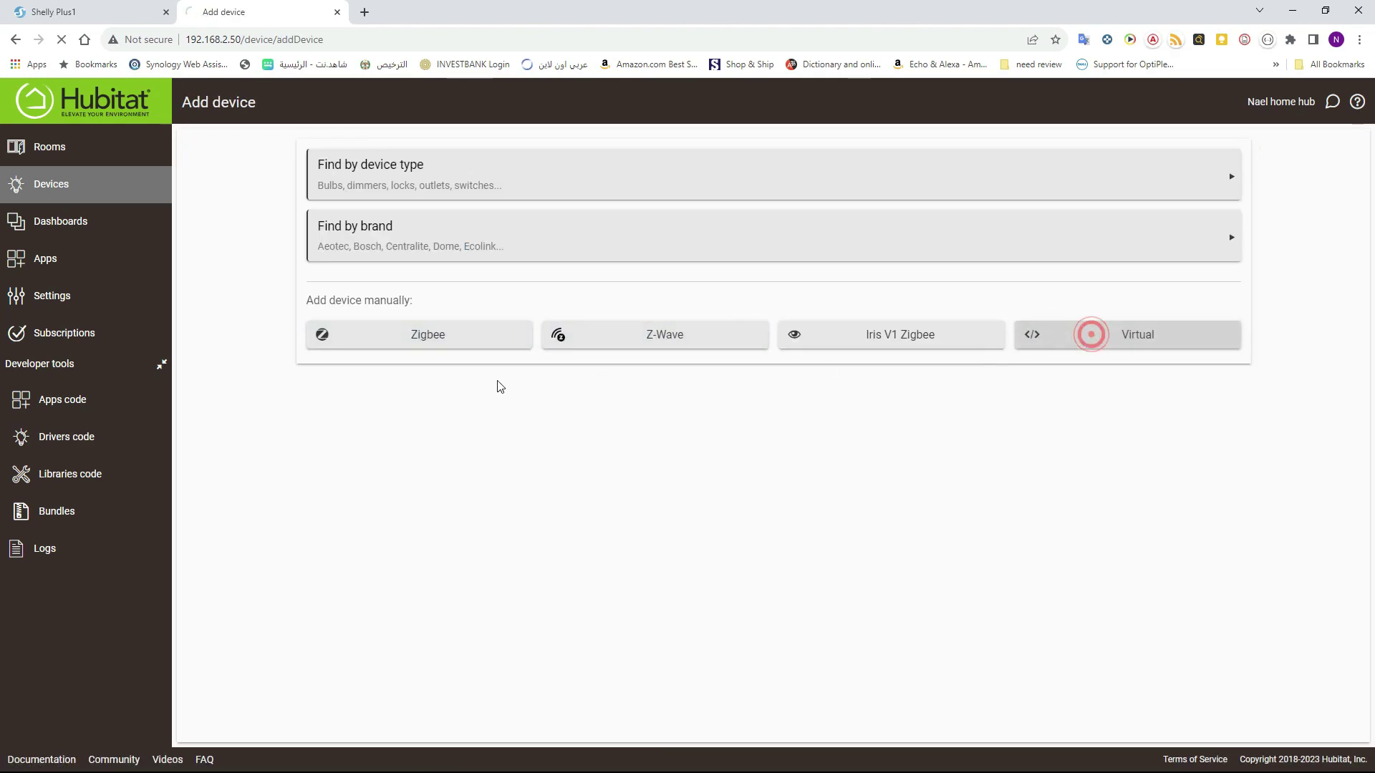
pyautogui.rightClick(242, 263)
pyautogui.click(284, 357)
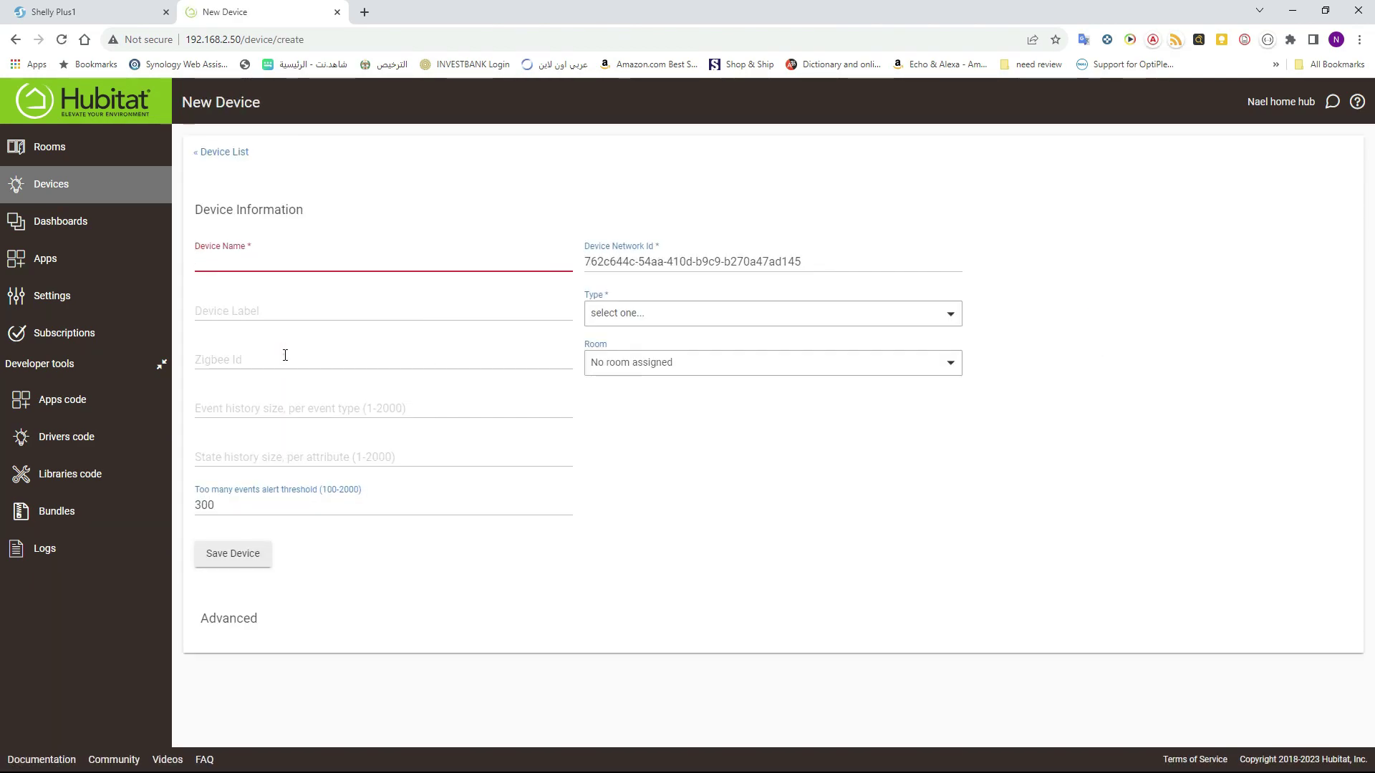
pyautogui.click(633, 318)
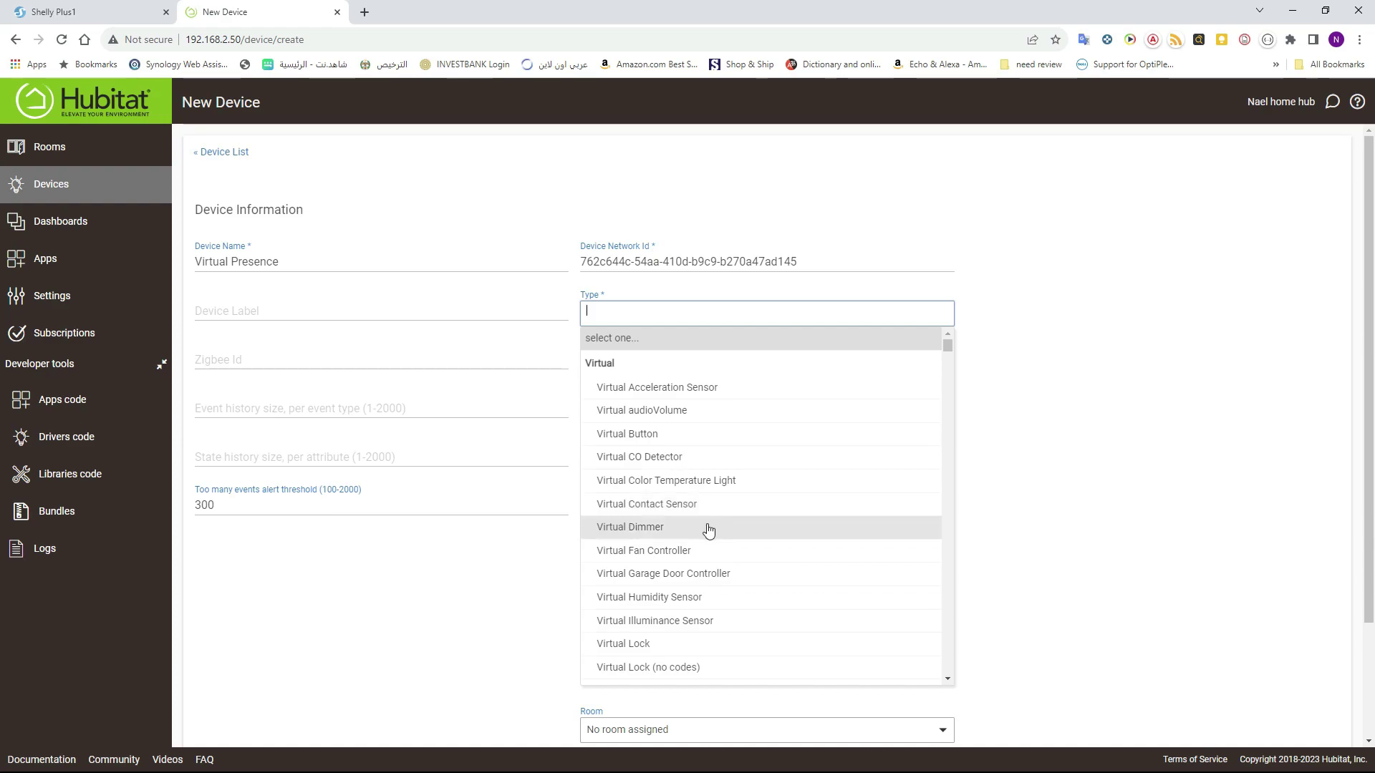
pyautogui.scroll(-5, 706, 502)
pyautogui.click(644, 452)
pyautogui.click(237, 557)
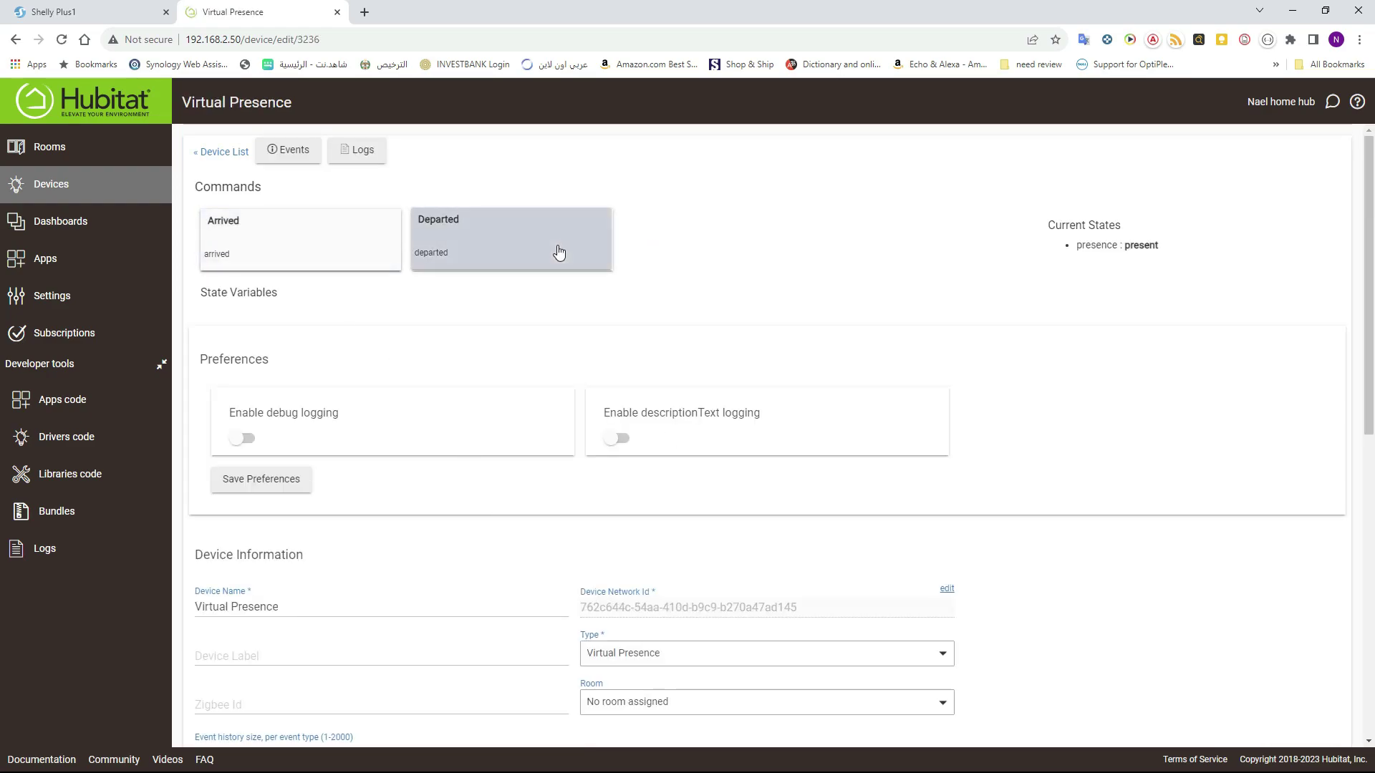
# Test the device's Departed and Arrived commands, and enable descriptionText logging in its saved preferences
pyautogui.click(503, 254)
pyautogui.click(332, 258)
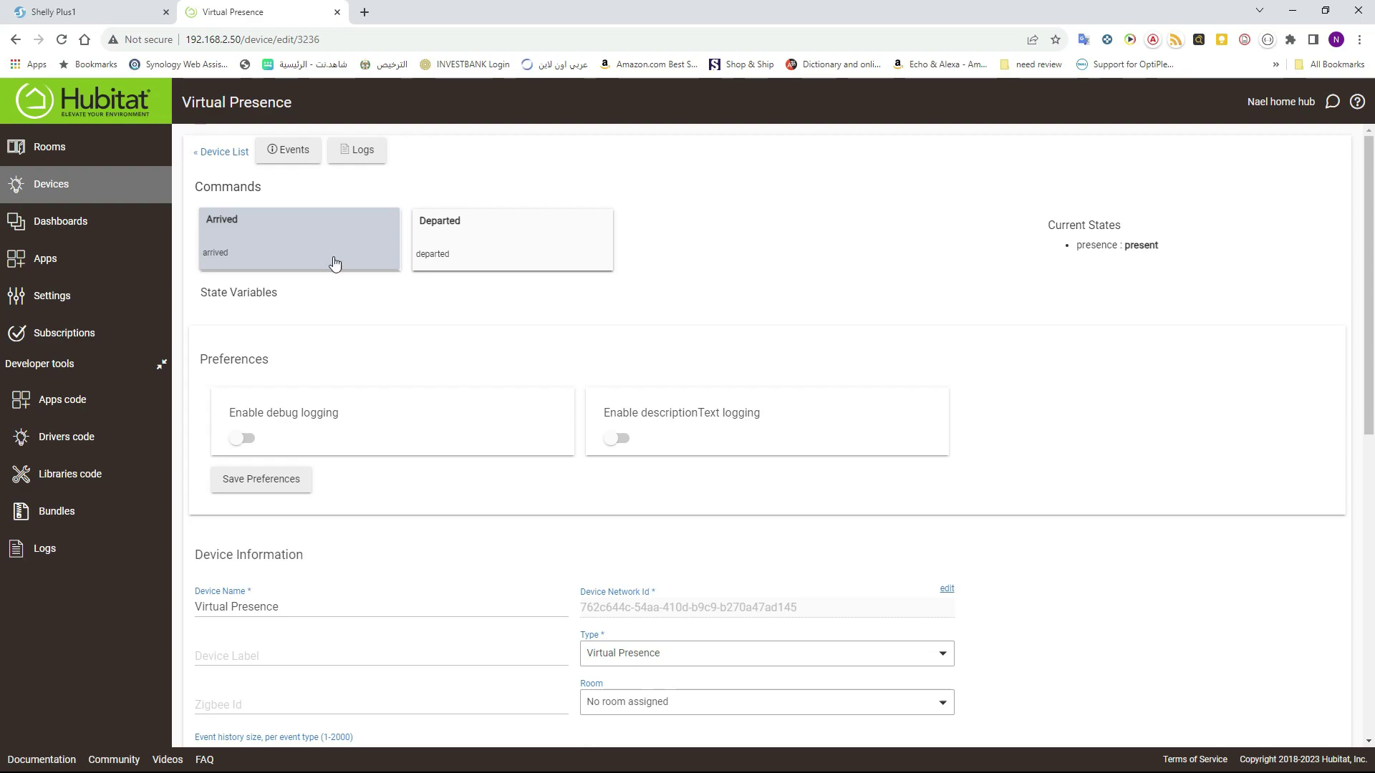
pyautogui.click(617, 440)
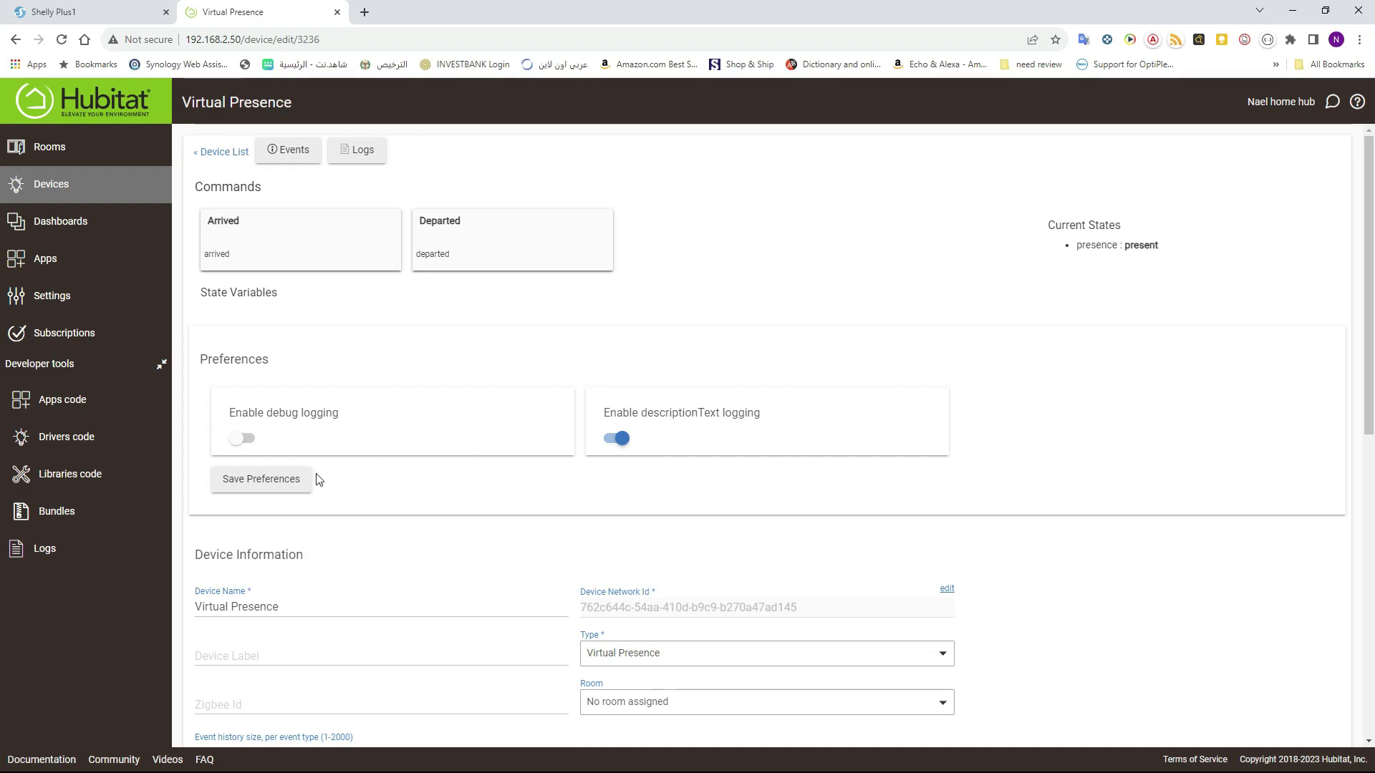
pyautogui.click(263, 490)
# Open the Mode Manager app and examine its mode times and presence sensor settings
pyautogui.click(57, 260)
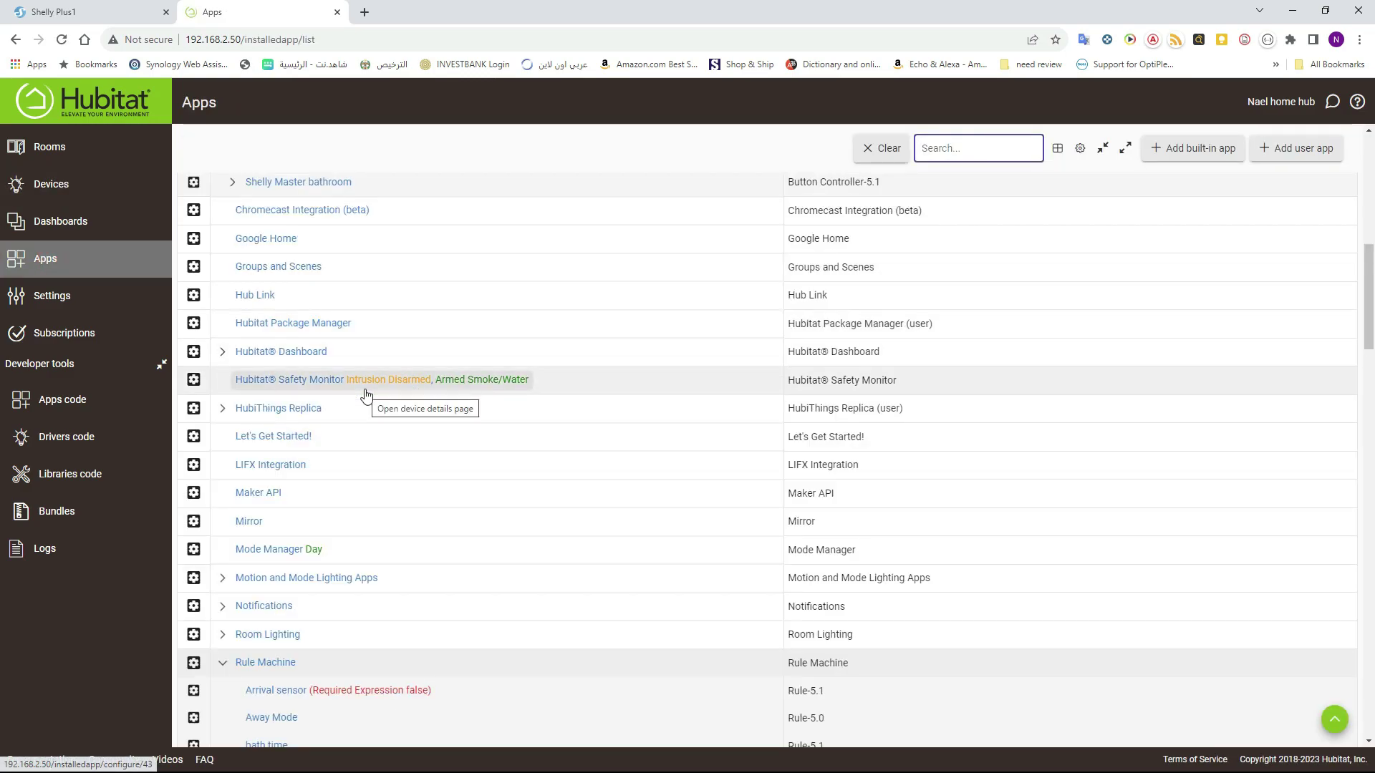
pyautogui.scroll(-1, 346, 476)
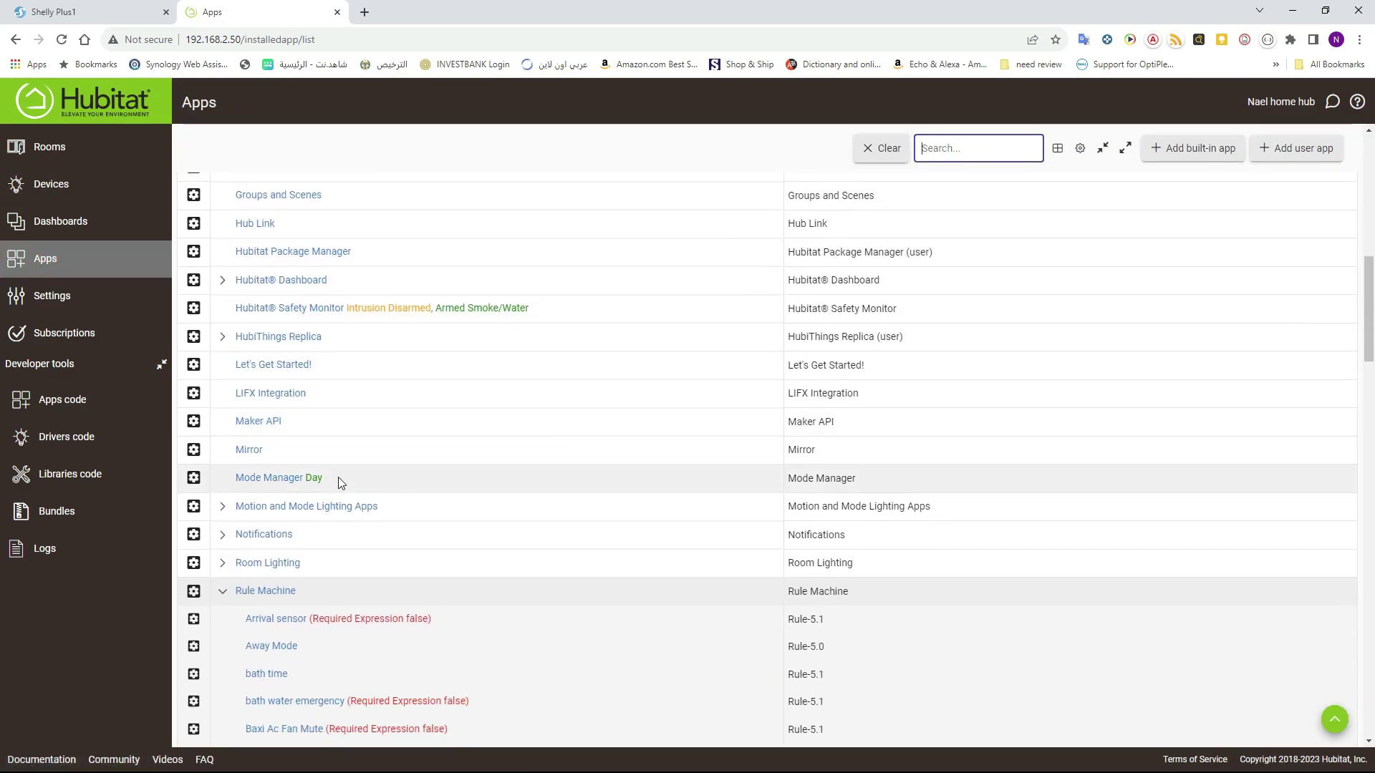
pyautogui.click(287, 480)
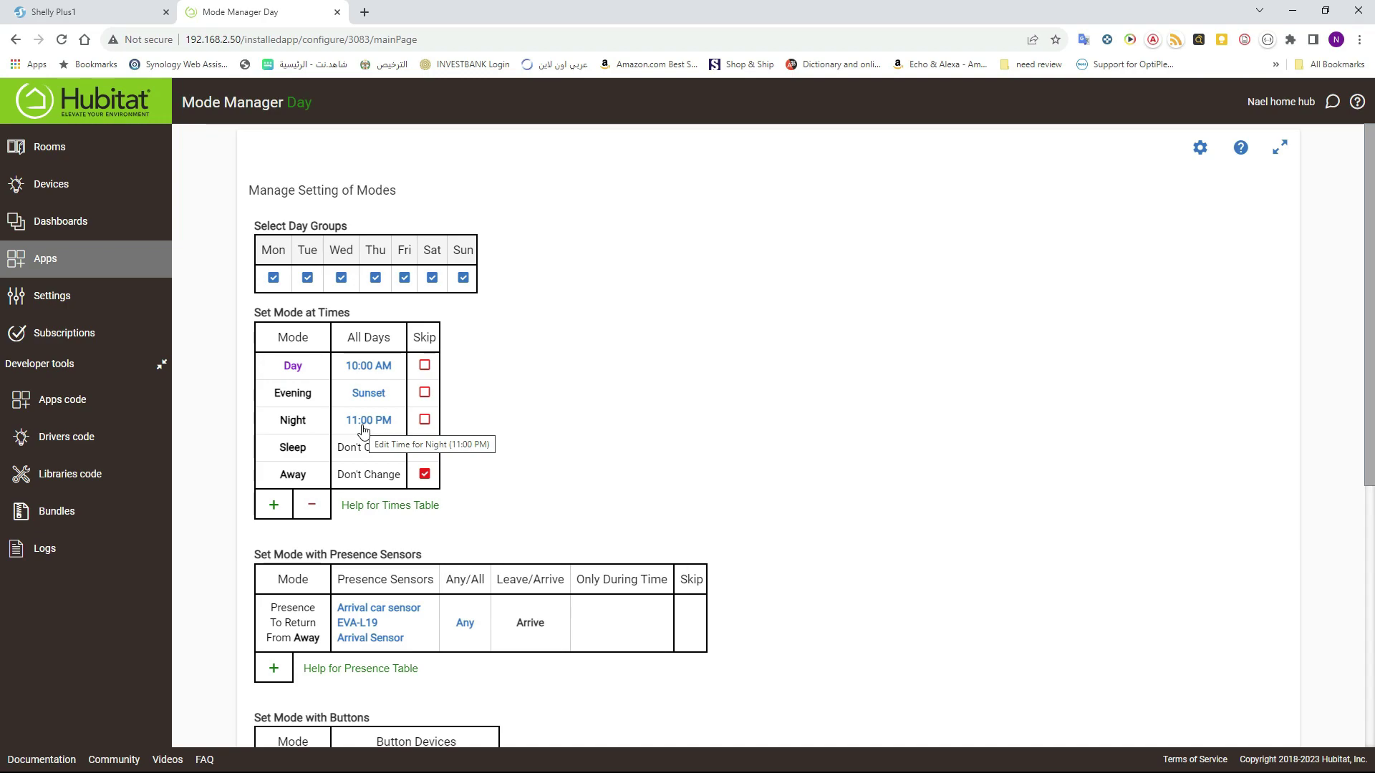
pyautogui.scroll(-2, 562, 432)
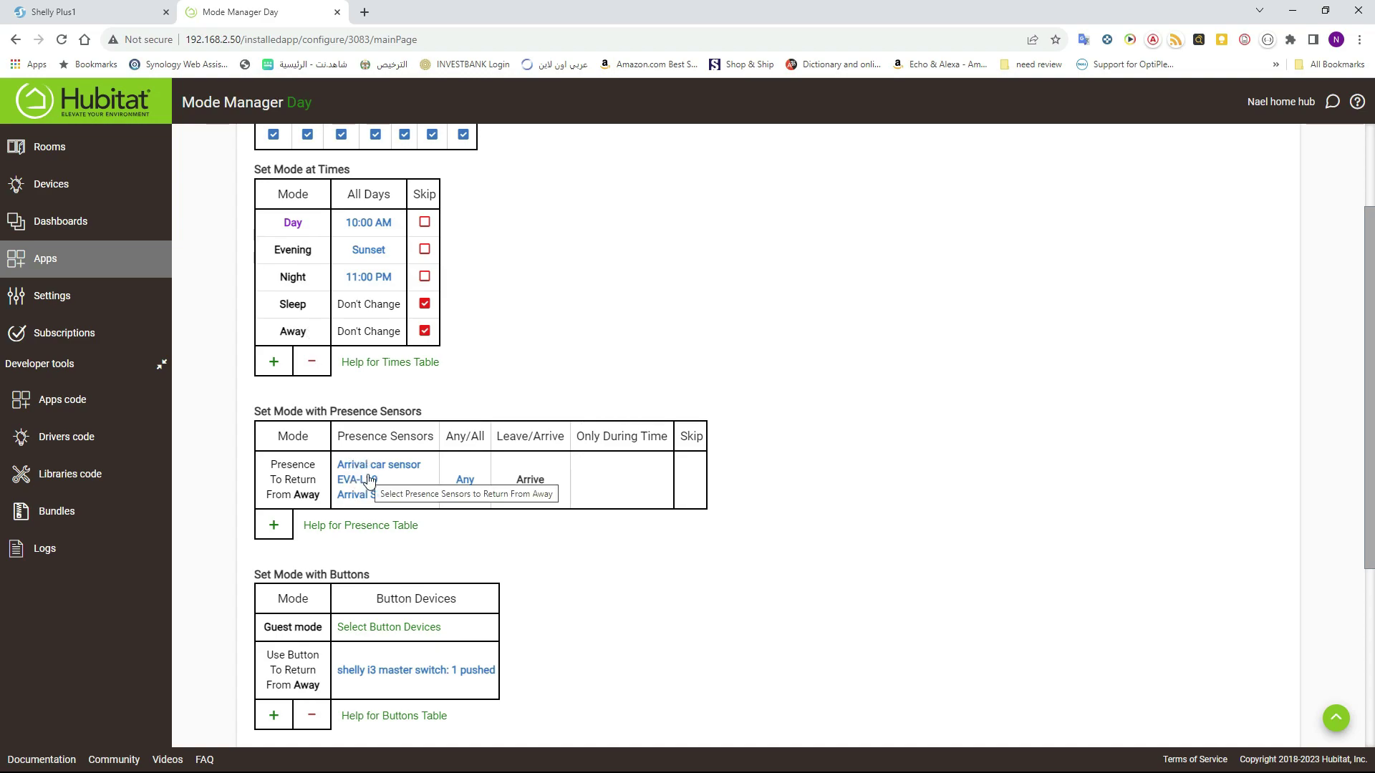
pyautogui.scroll(-2, 340, 356)
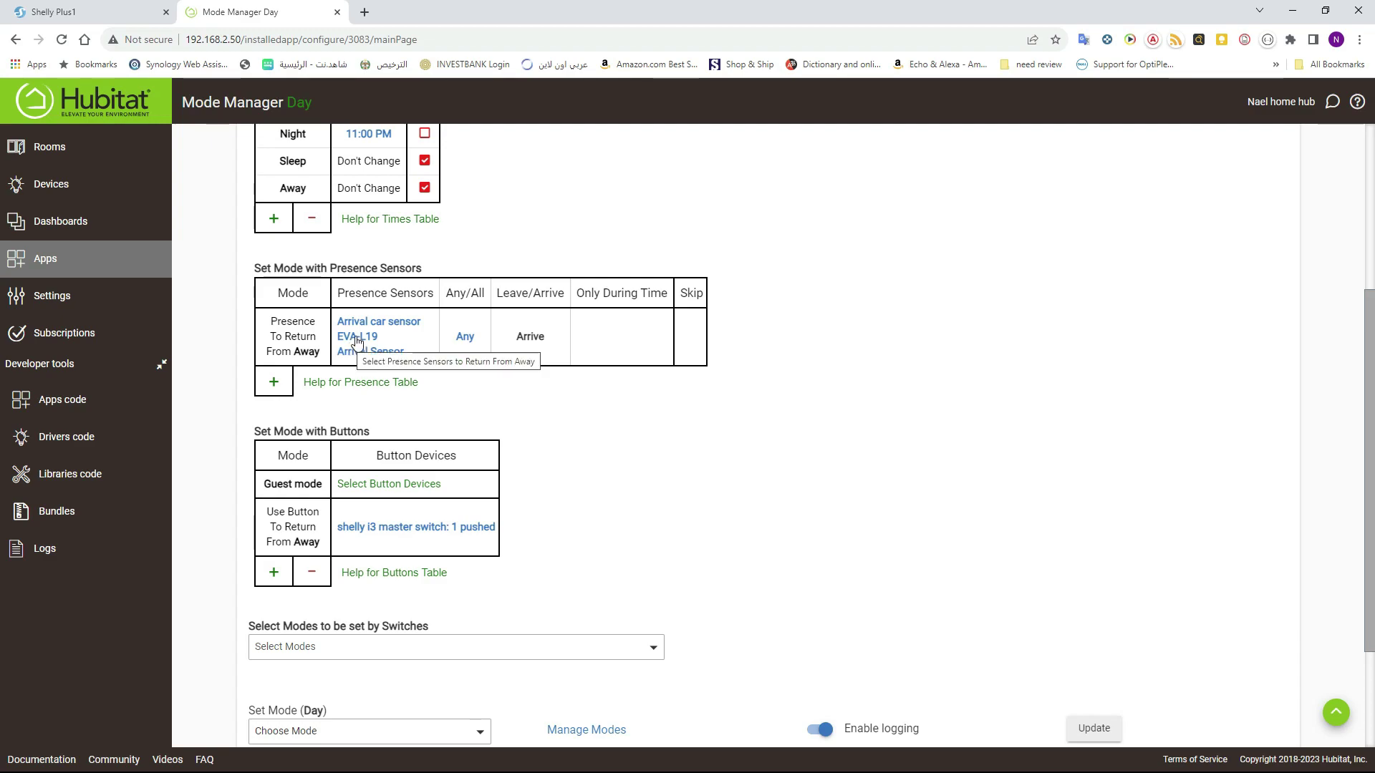
# Add Virtual Presence to the presence sensors for returning from Away mode and finish the Mode Manager configuration
pyautogui.click(356, 341)
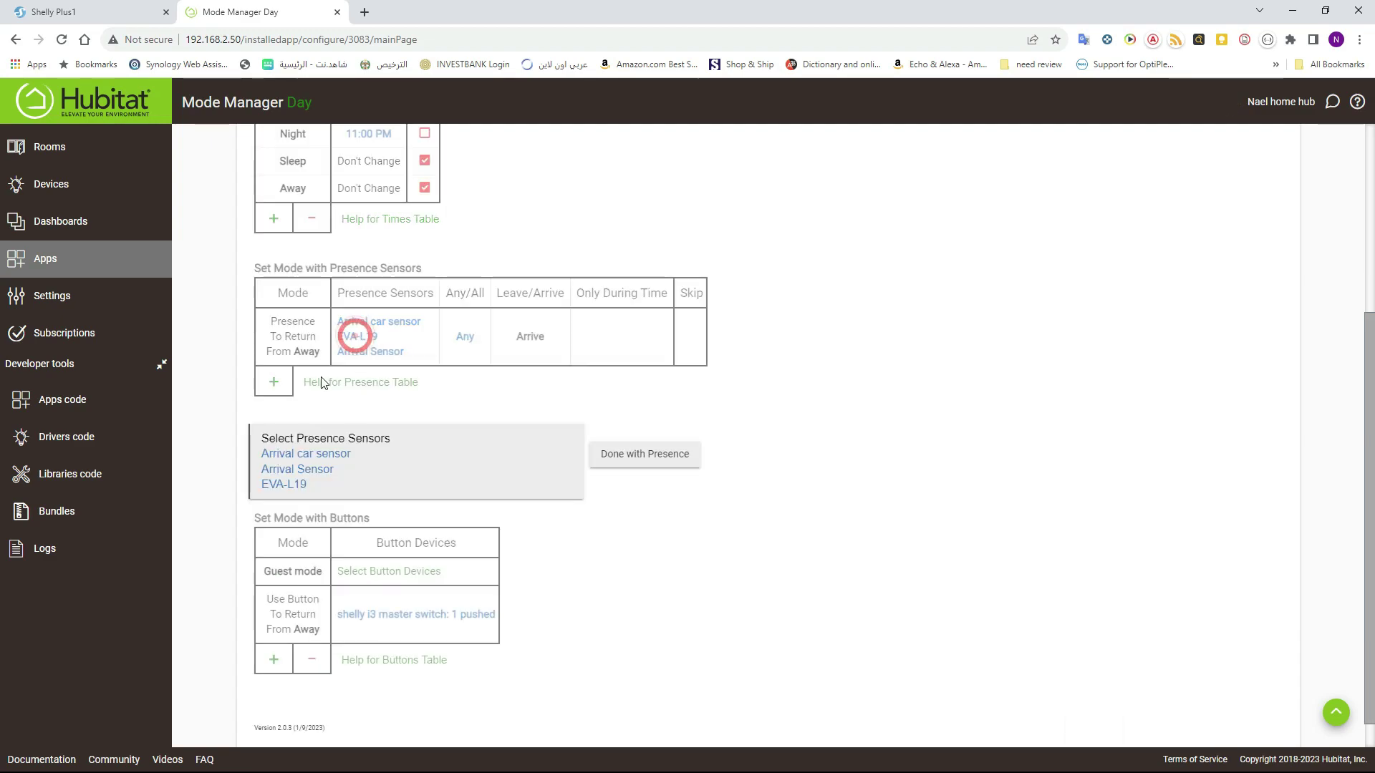
pyautogui.click(366, 443)
pyautogui.scroll(-1, 807, 595)
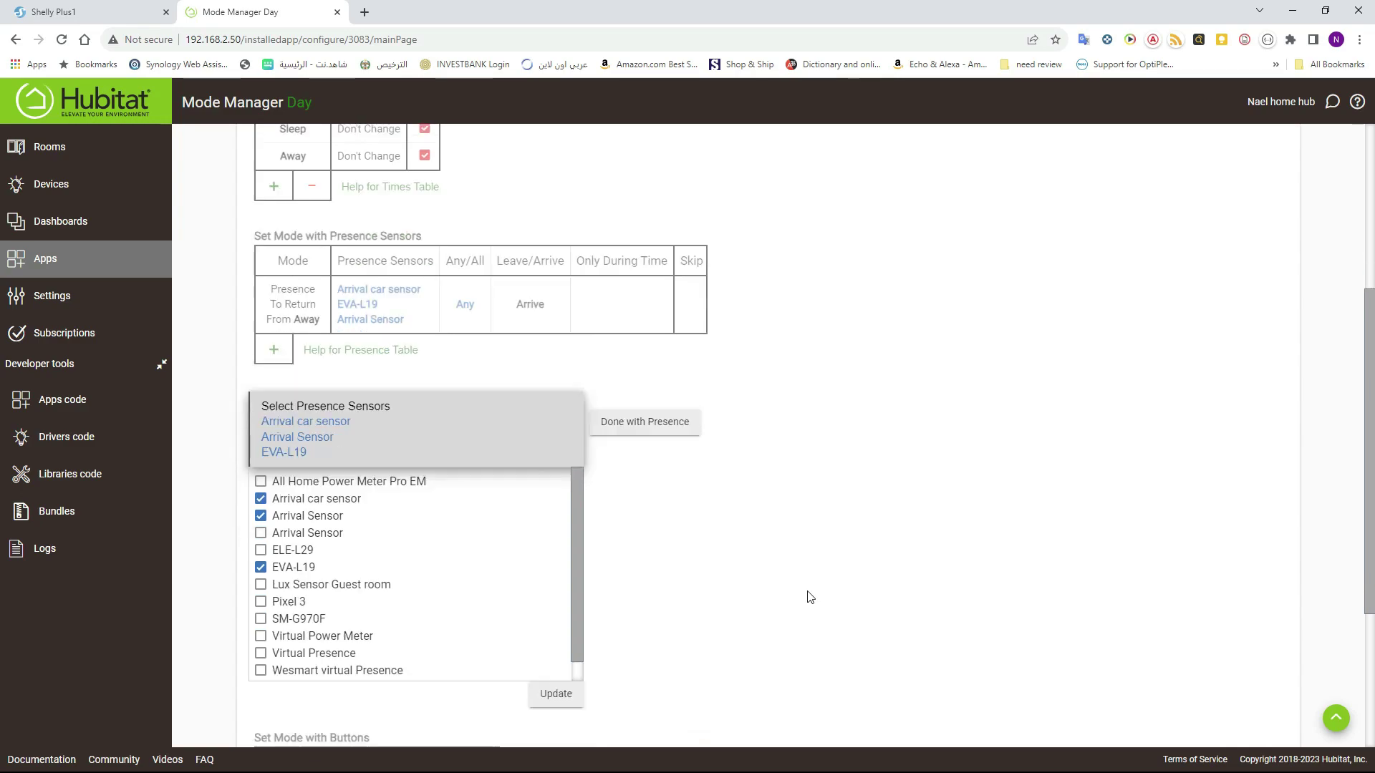
pyautogui.scroll(-1, 423, 604)
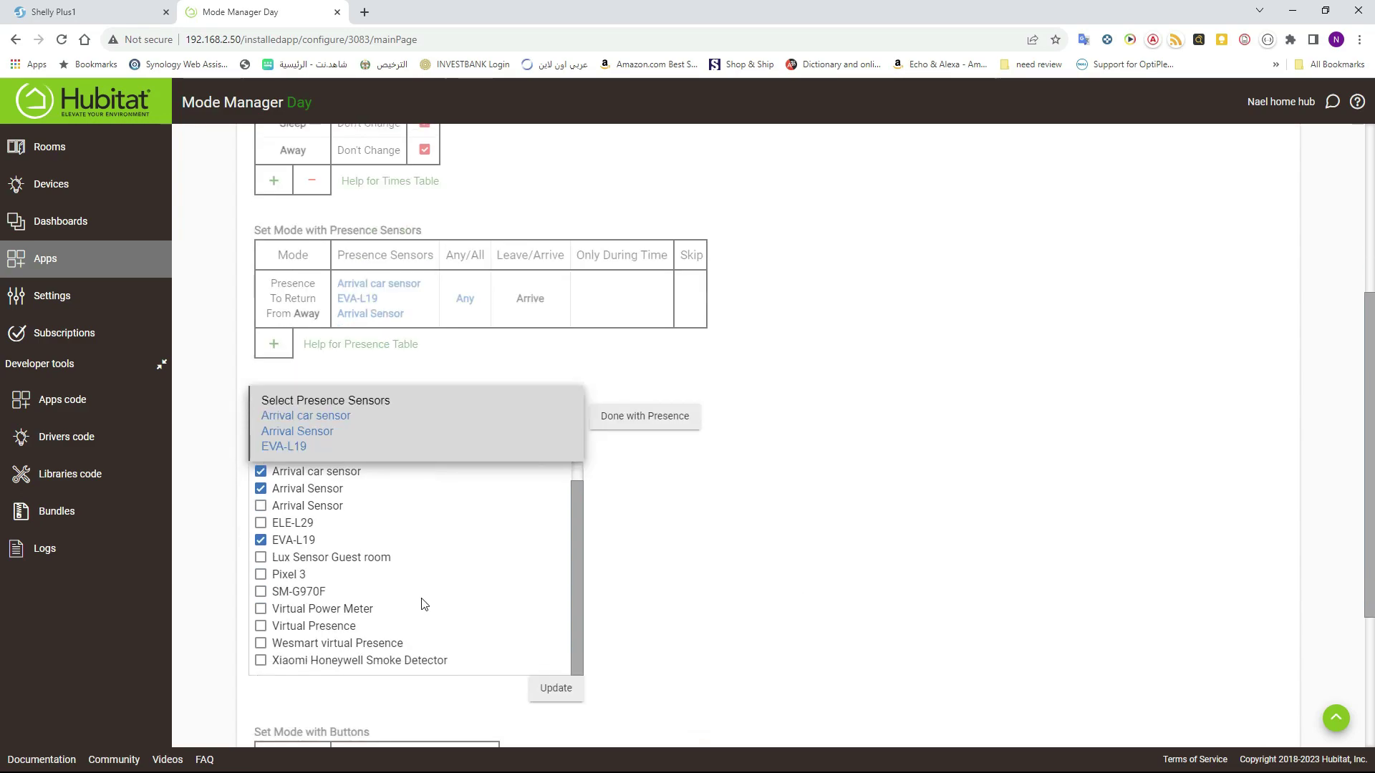
pyautogui.click(260, 626)
pyautogui.click(738, 569)
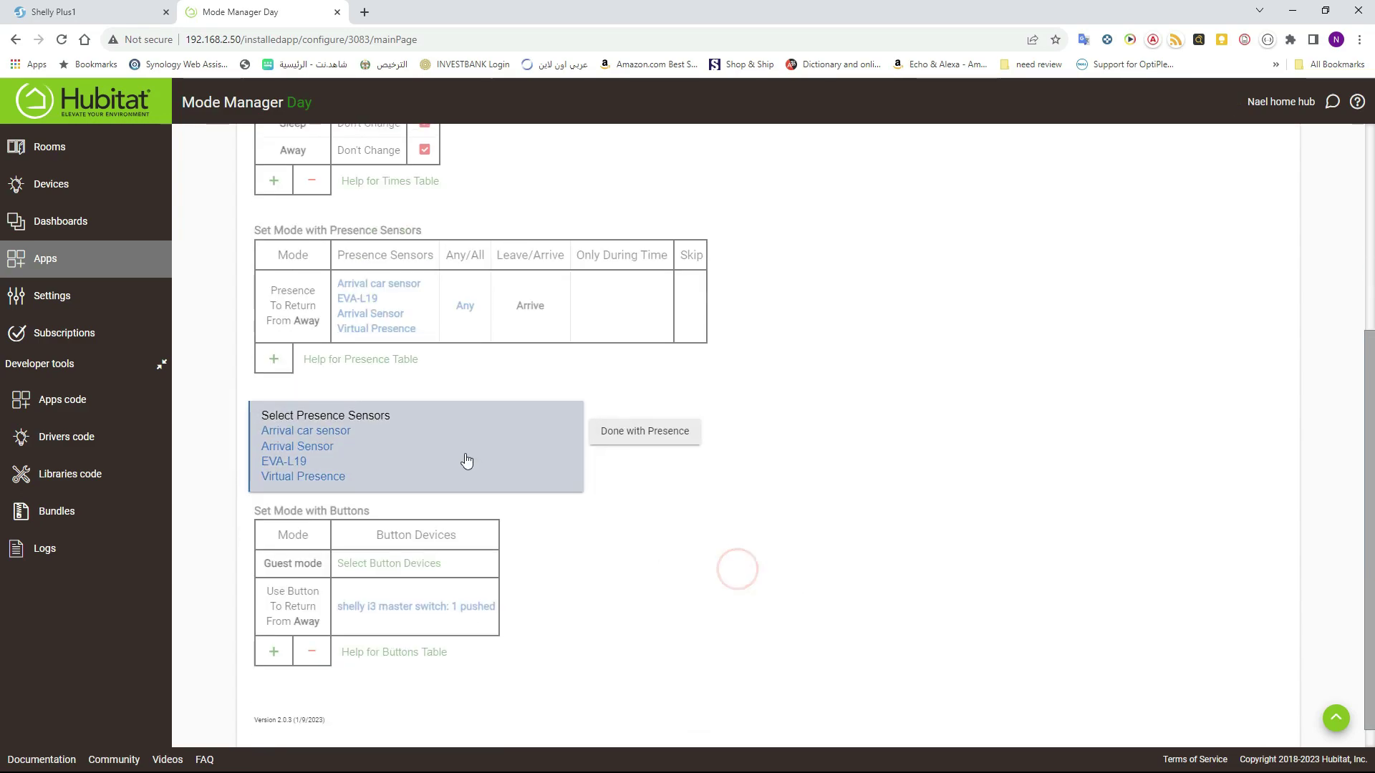
pyautogui.click(647, 439)
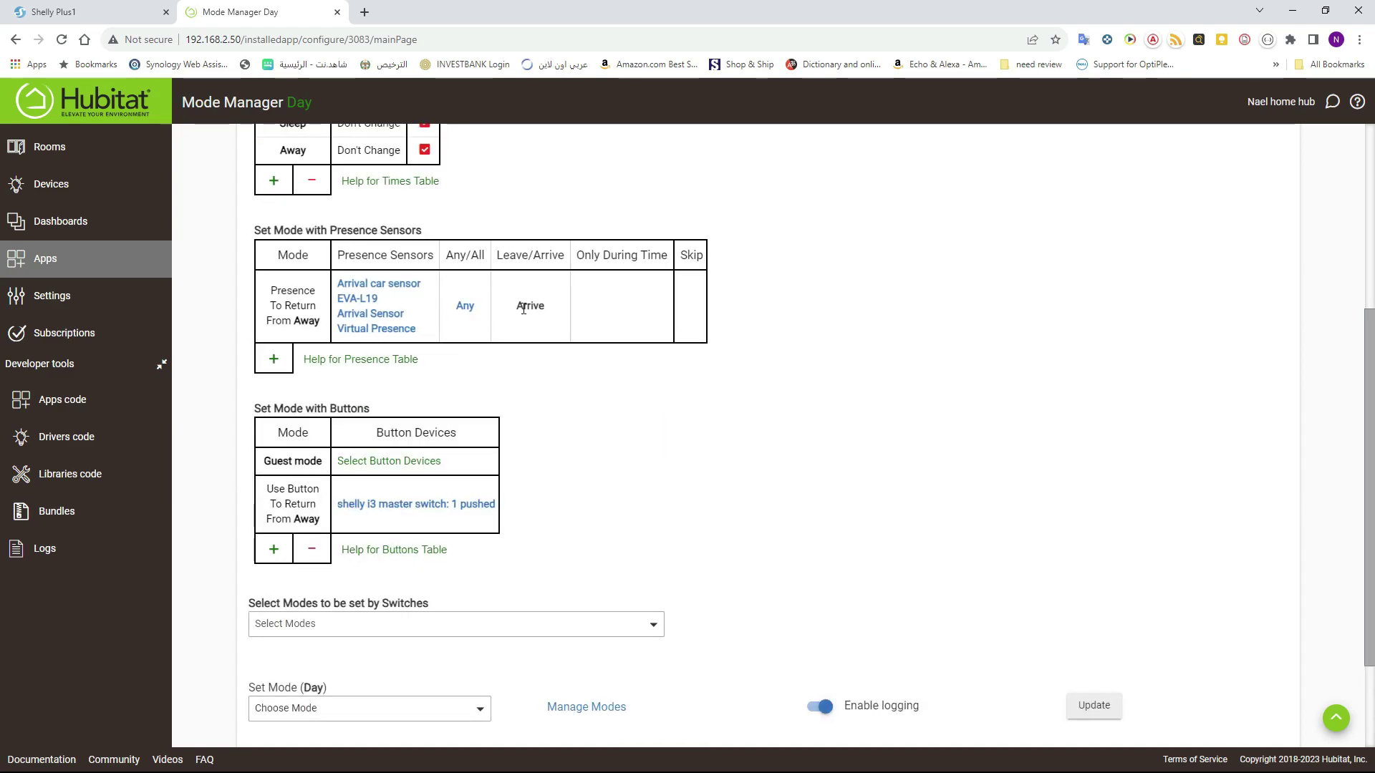
pyautogui.scroll(3, 294, 343)
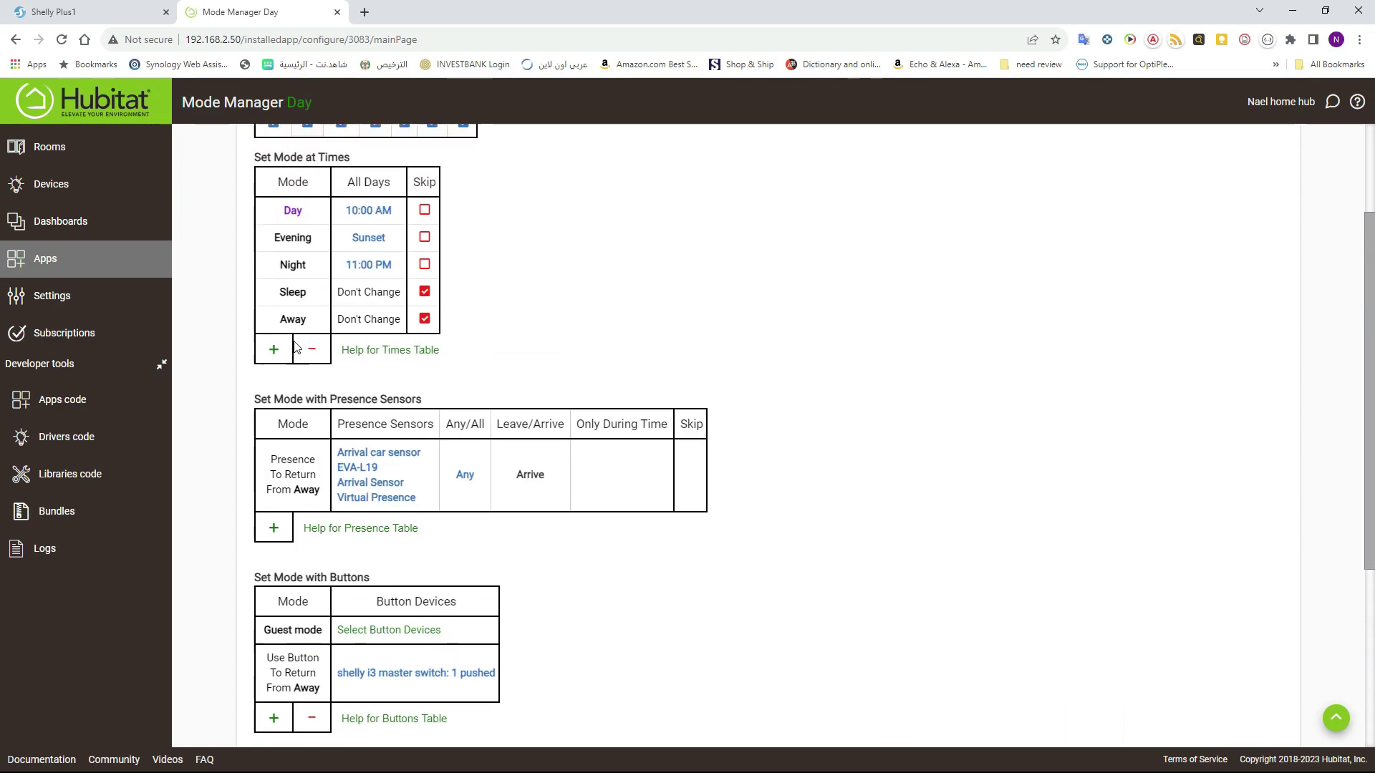
pyautogui.scroll(-3, 555, 365)
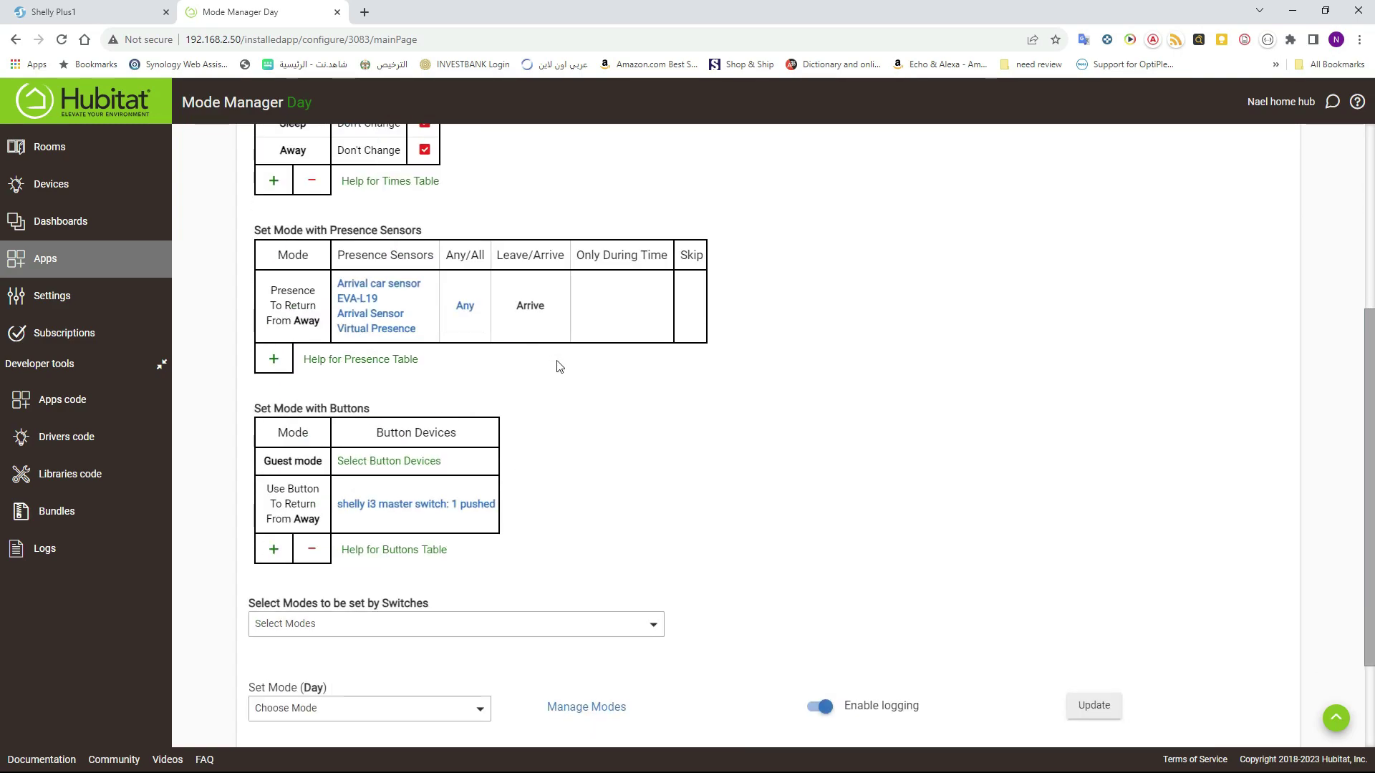
pyautogui.scroll(-2, 1015, 654)
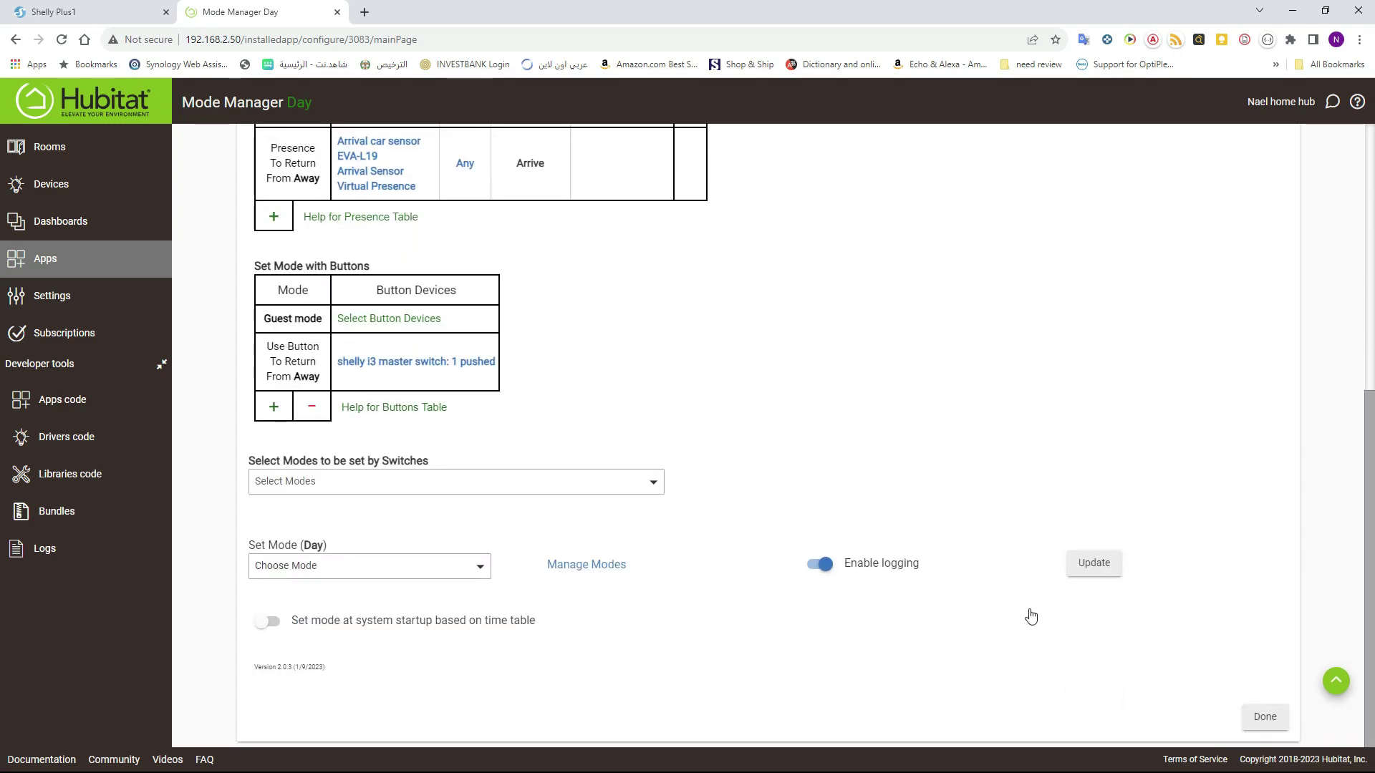
pyautogui.click(1265, 717)
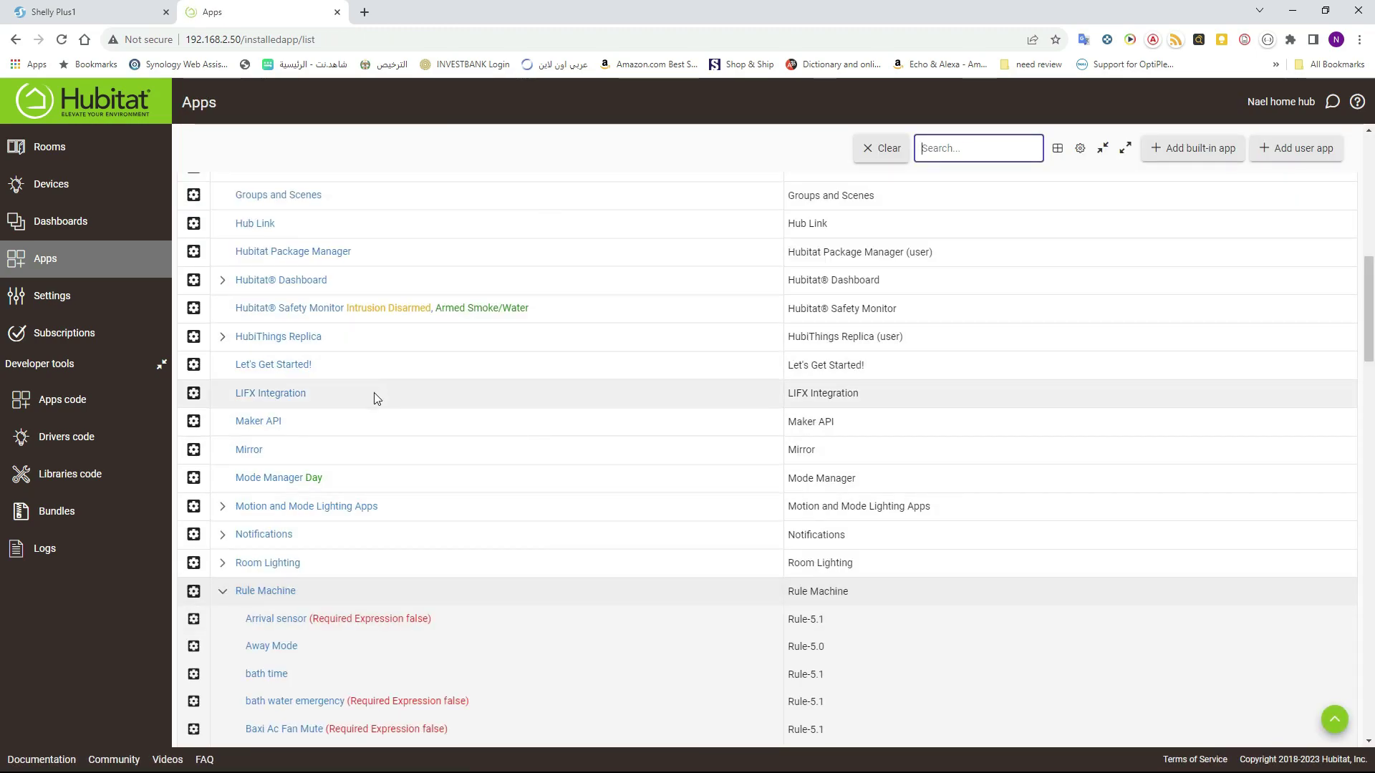
# Examine the Safety Monitor's Intrusion-Away sensors and alerts and its arming options, and return to the apps list
pyautogui.click(336, 309)
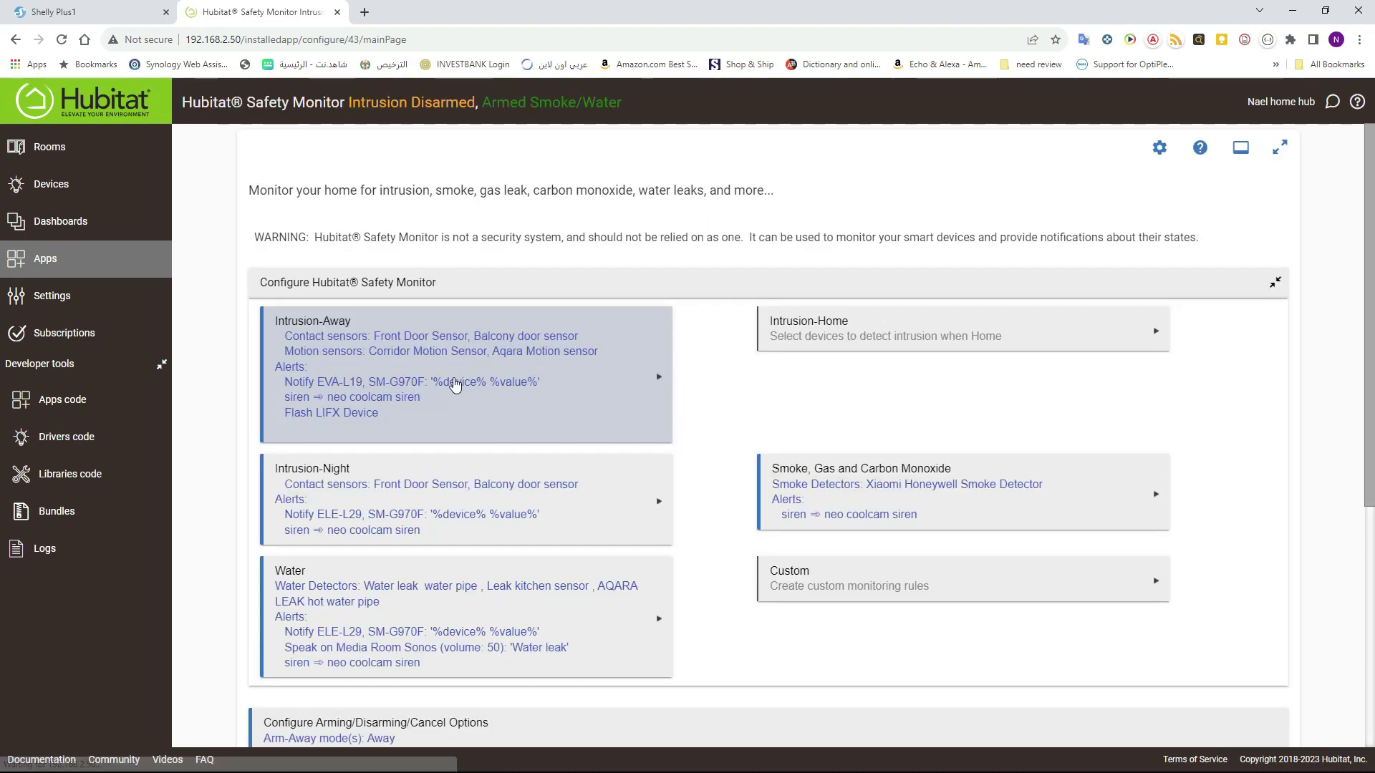
pyautogui.scroll(-1, 454, 384)
pyautogui.scroll(-1, 452, 383)
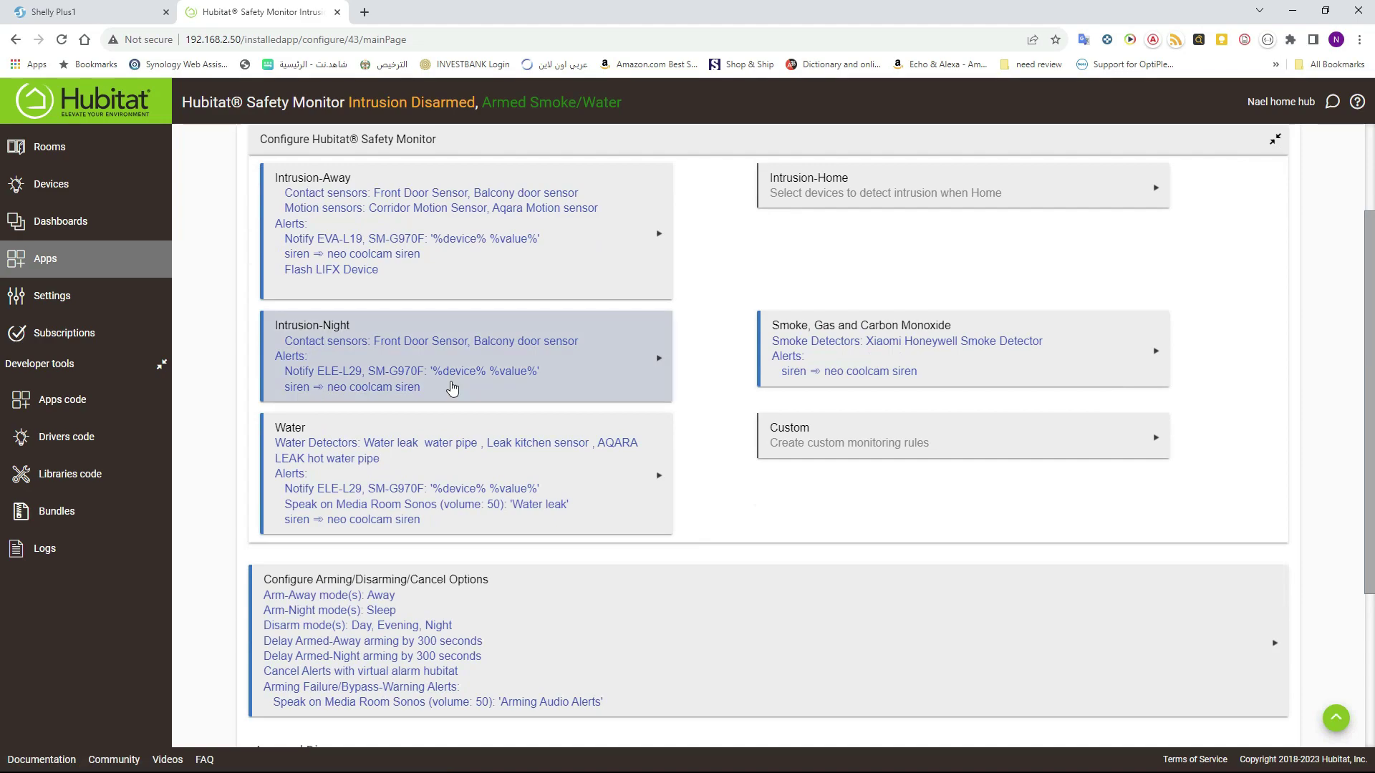
pyautogui.scroll(1, 452, 387)
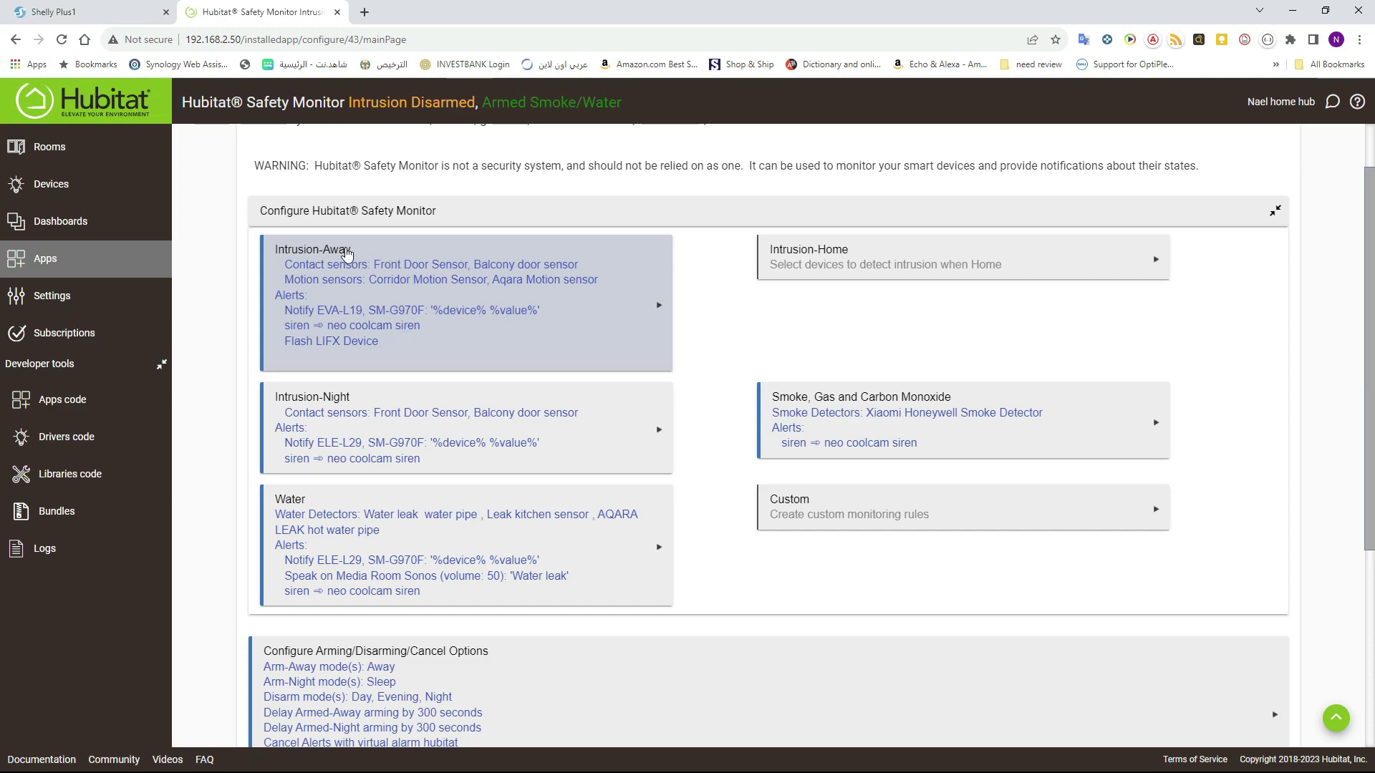
pyautogui.click(387, 301)
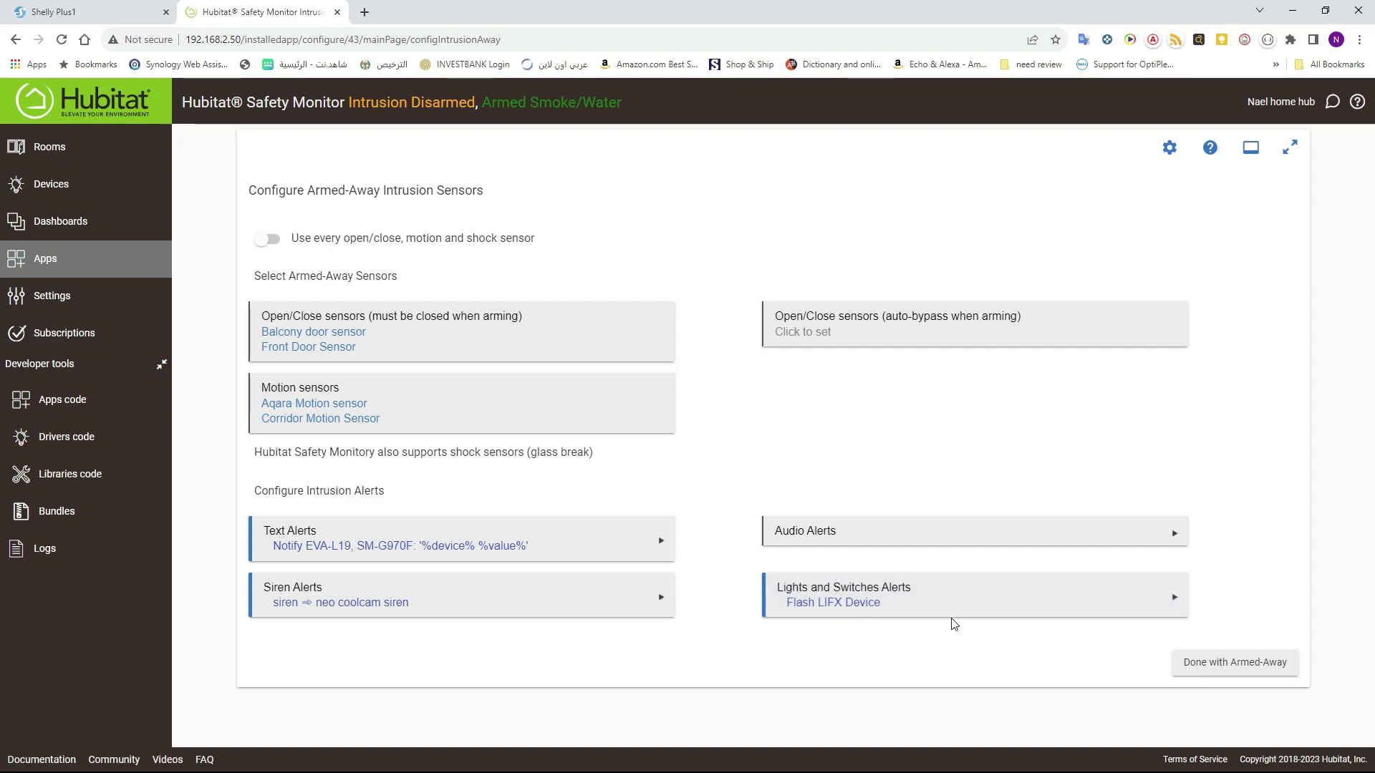
pyautogui.click(1194, 666)
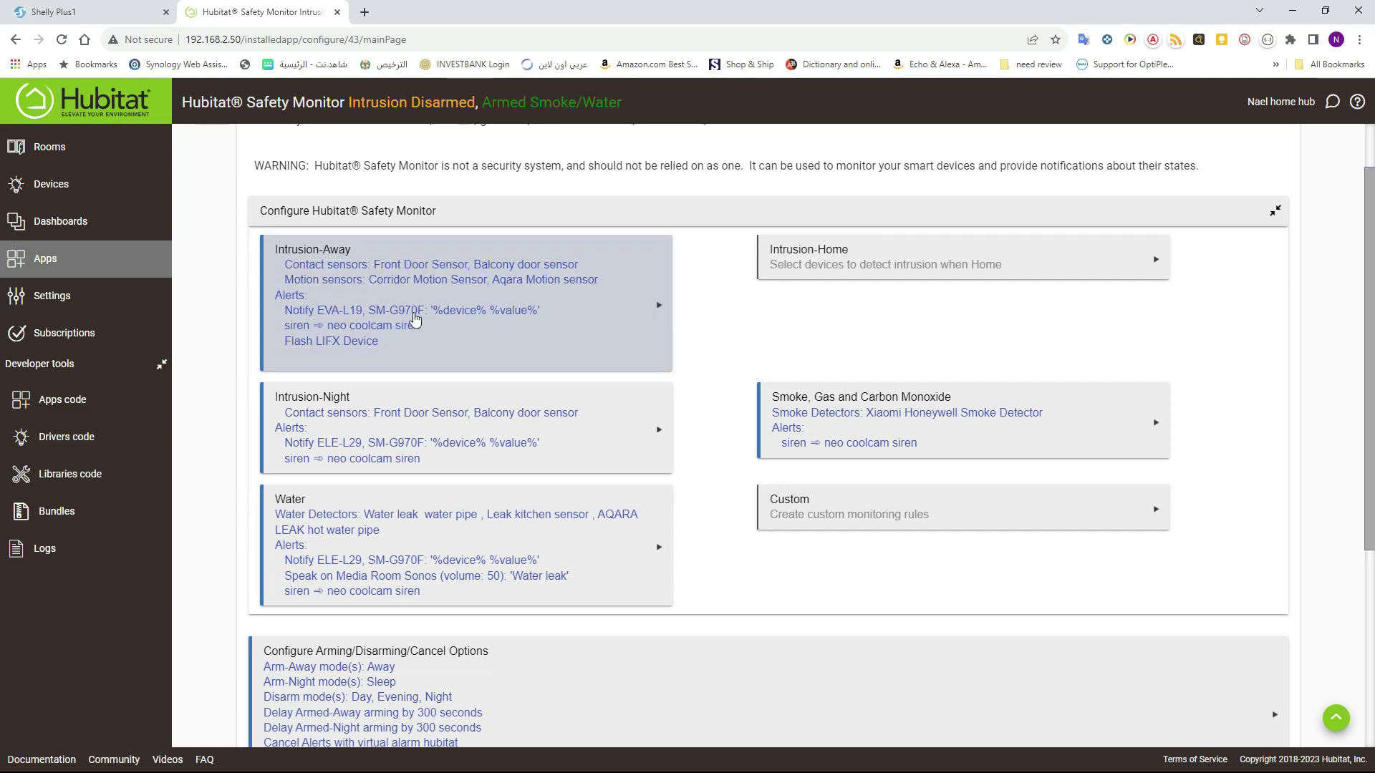
pyautogui.scroll(-5, 752, 494)
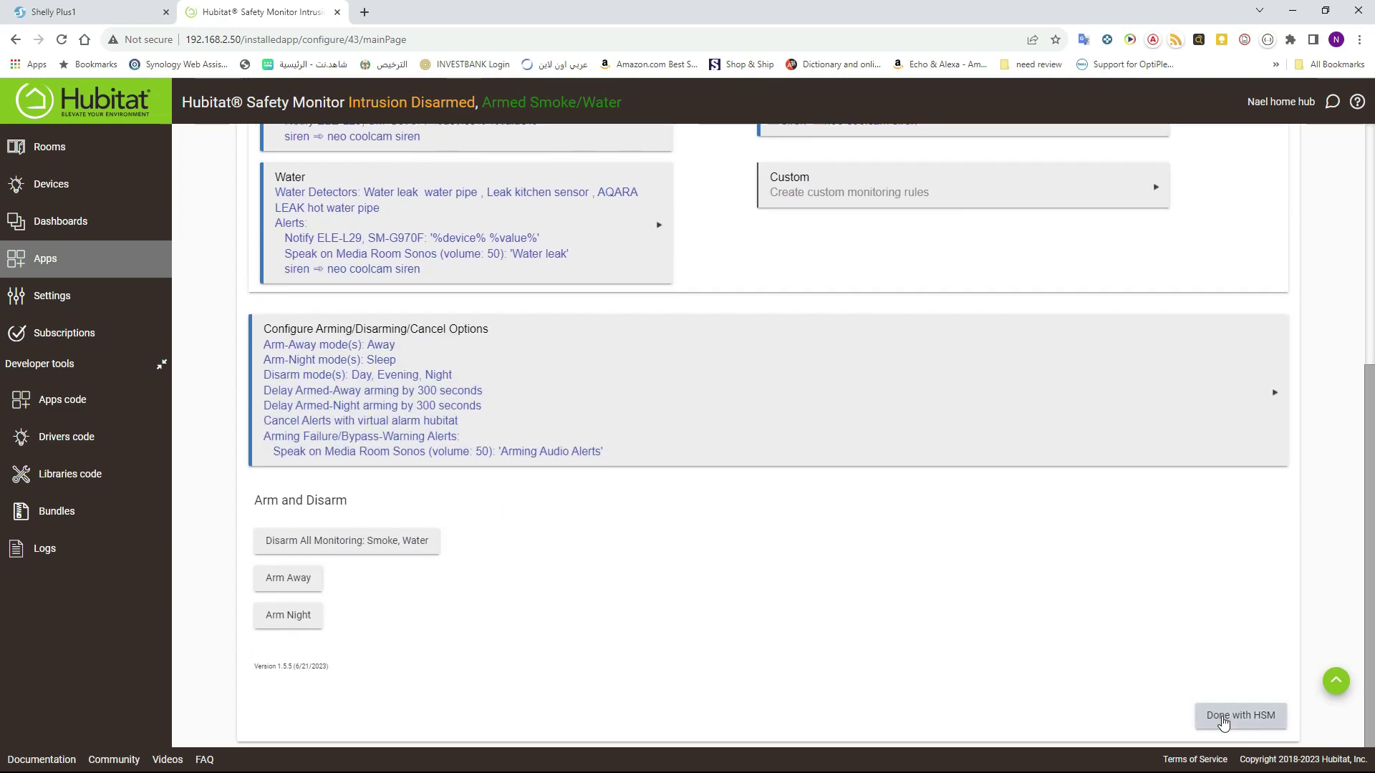
pyautogui.click(1223, 719)
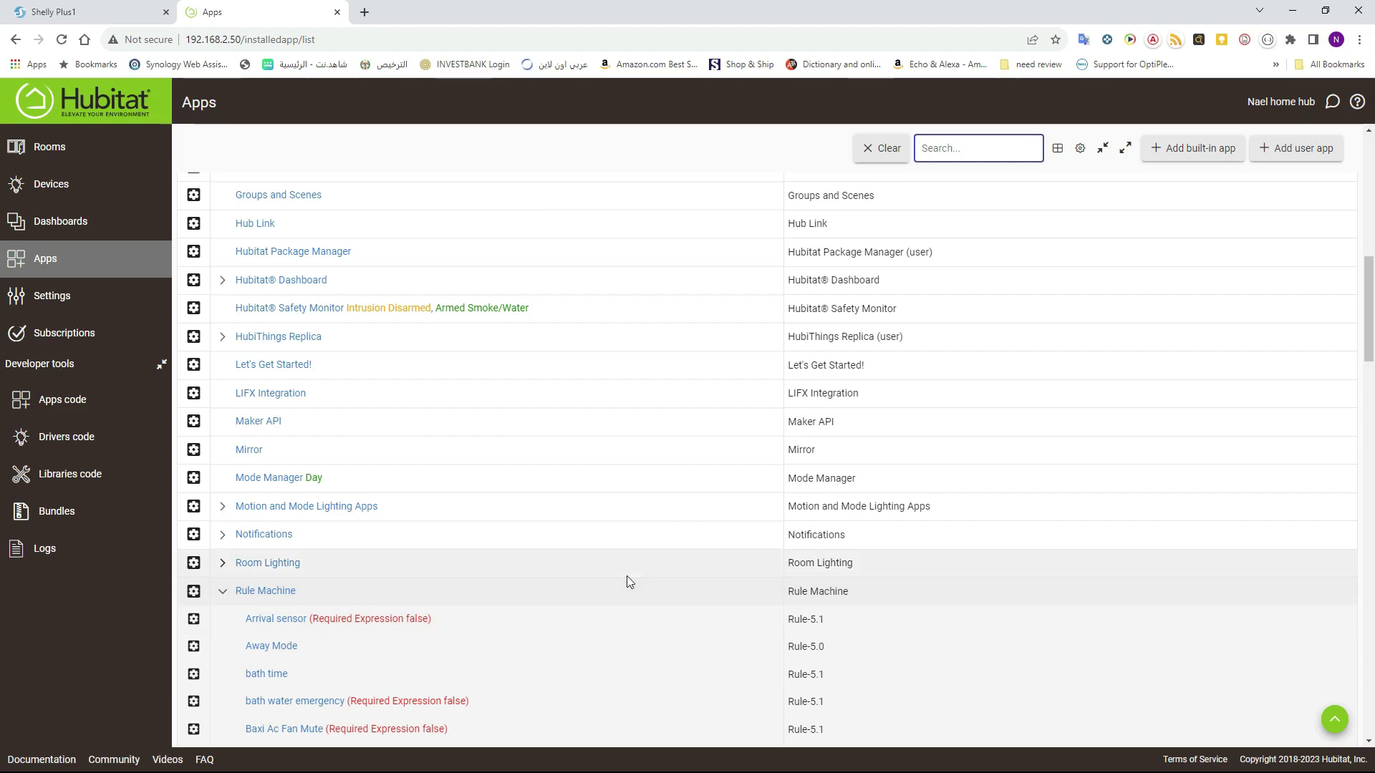
# Create a new Rule Machine rule named Doorbell Cancel Away Mode
pyautogui.scroll(-5, 571, 552)
pyautogui.scroll(1, 329, 310)
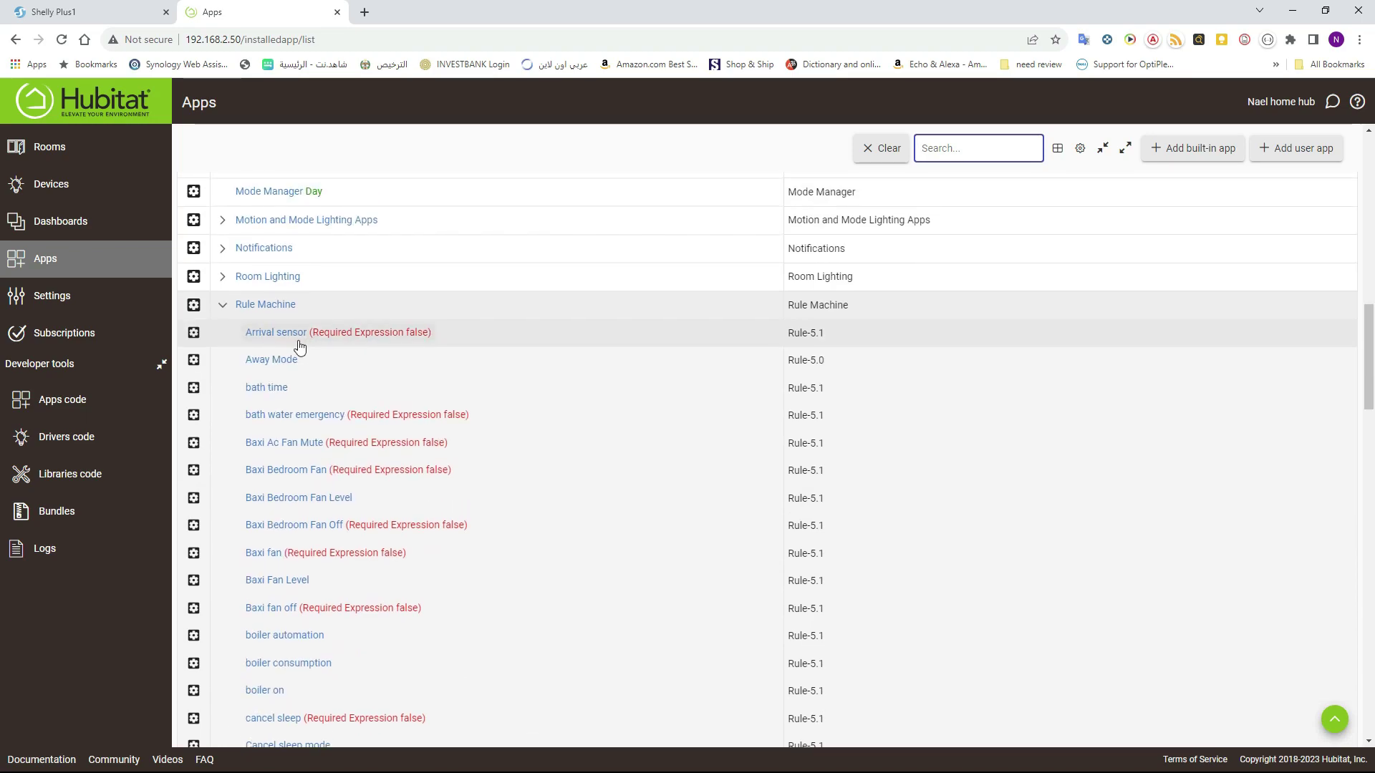
pyautogui.click(247, 305)
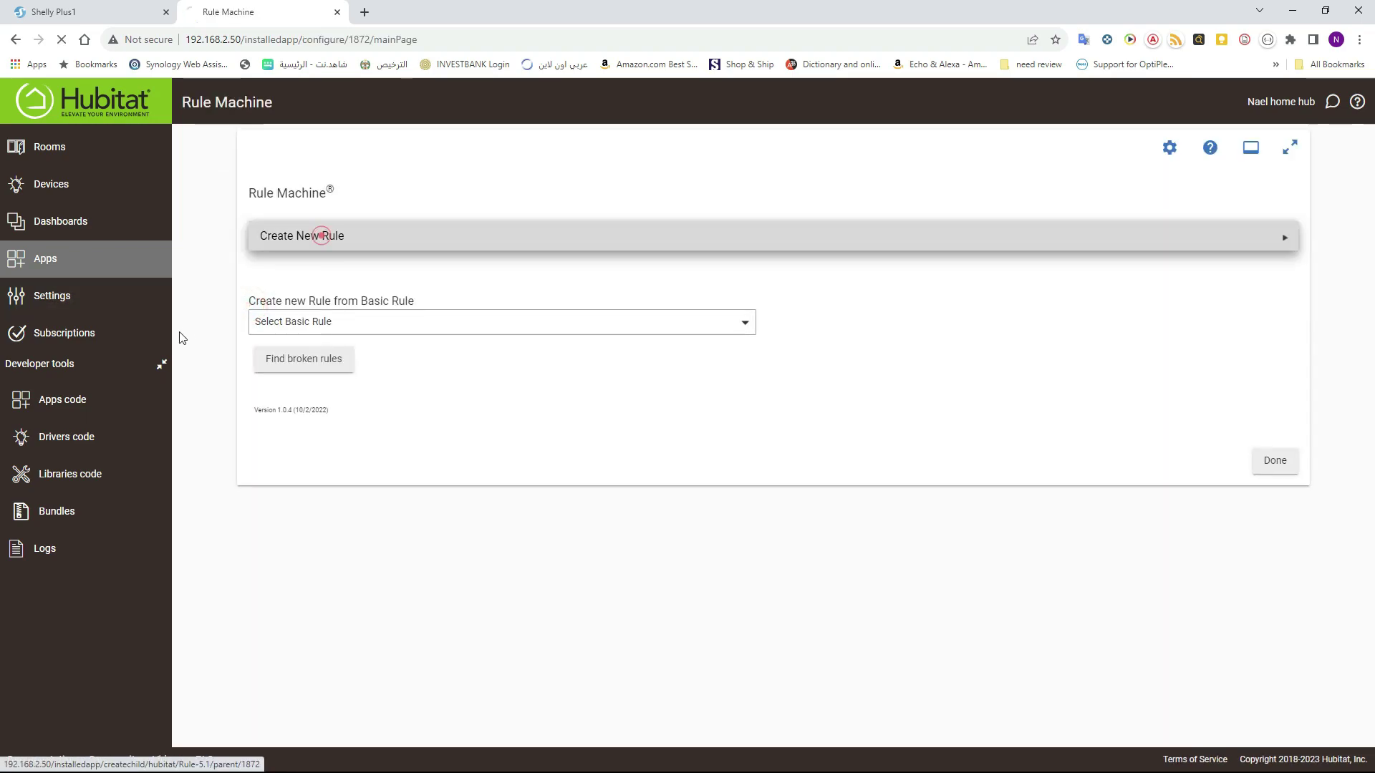
pyautogui.click(320, 233)
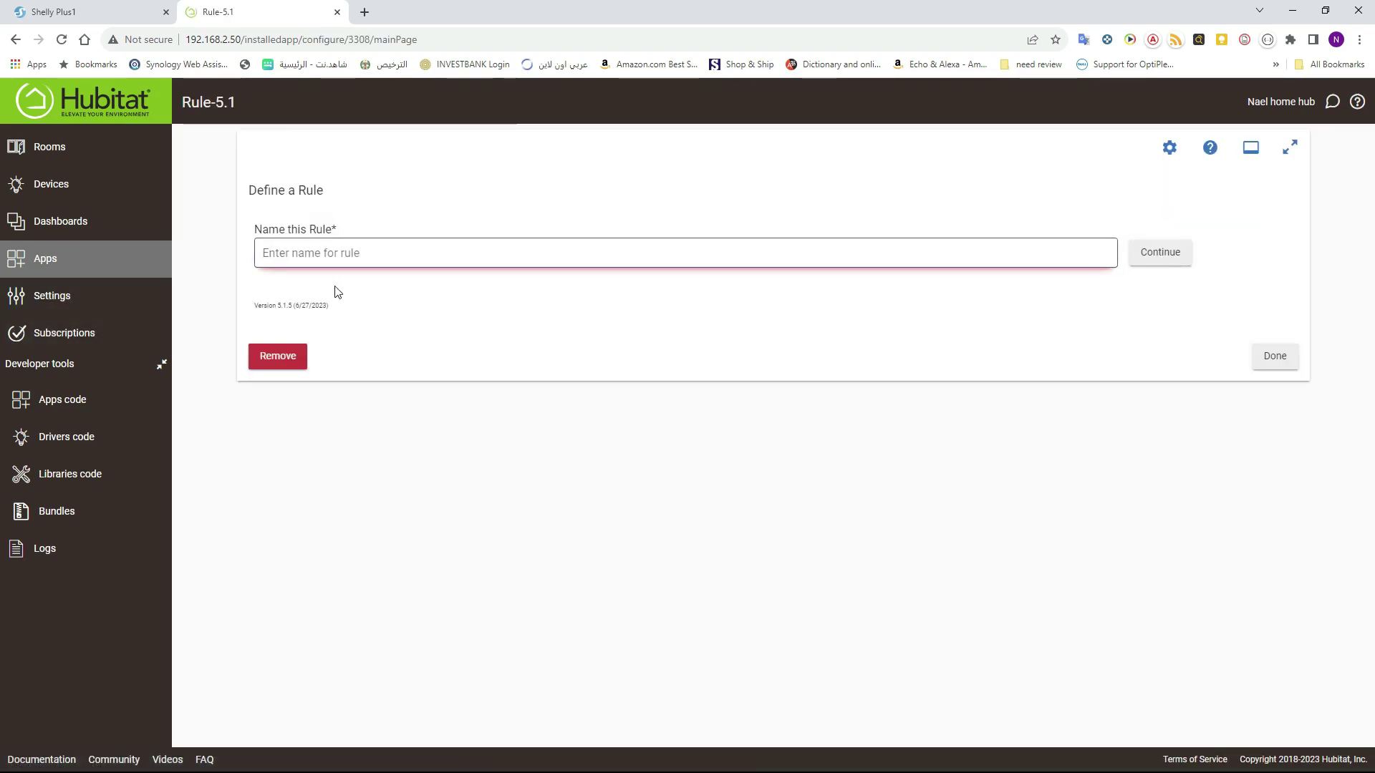
pyautogui.rightClick(338, 257)
pyautogui.click(362, 351)
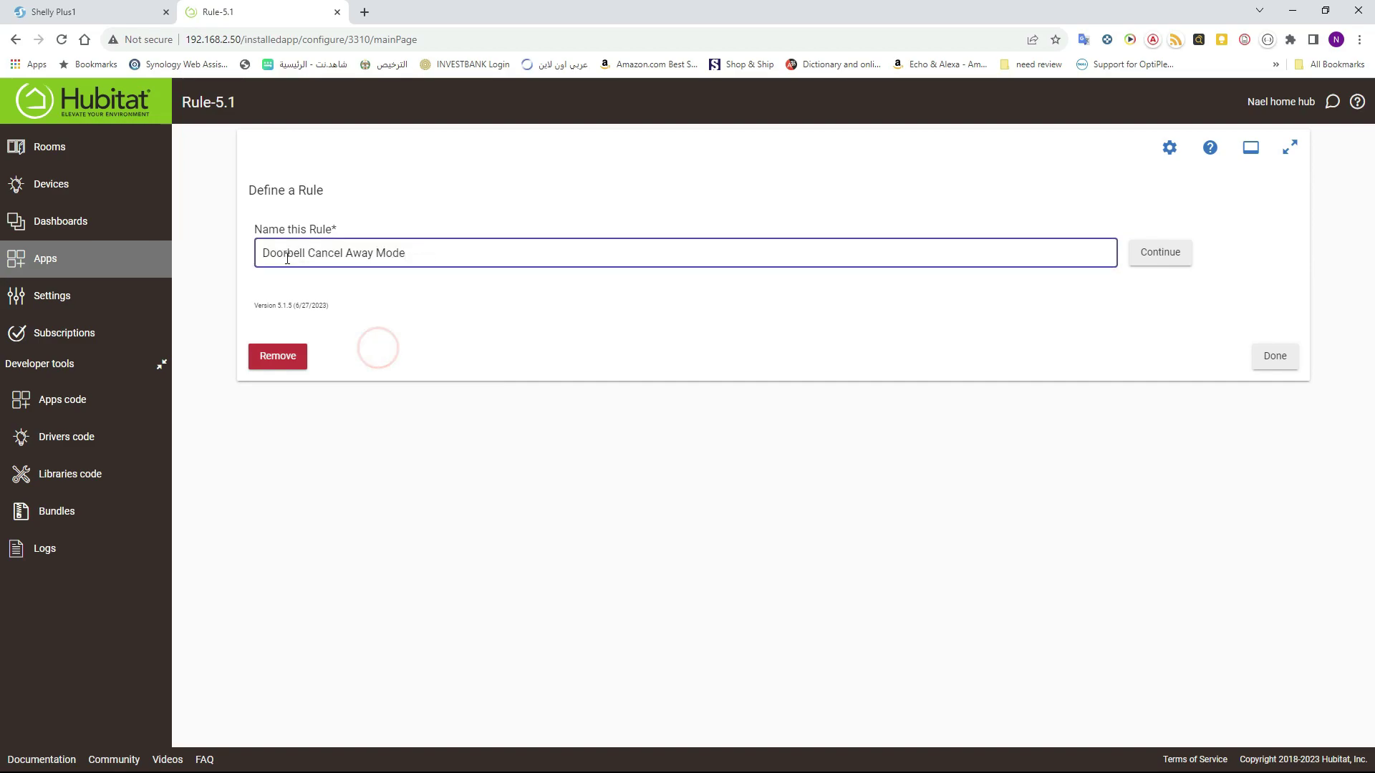
pyautogui.click(613, 329)
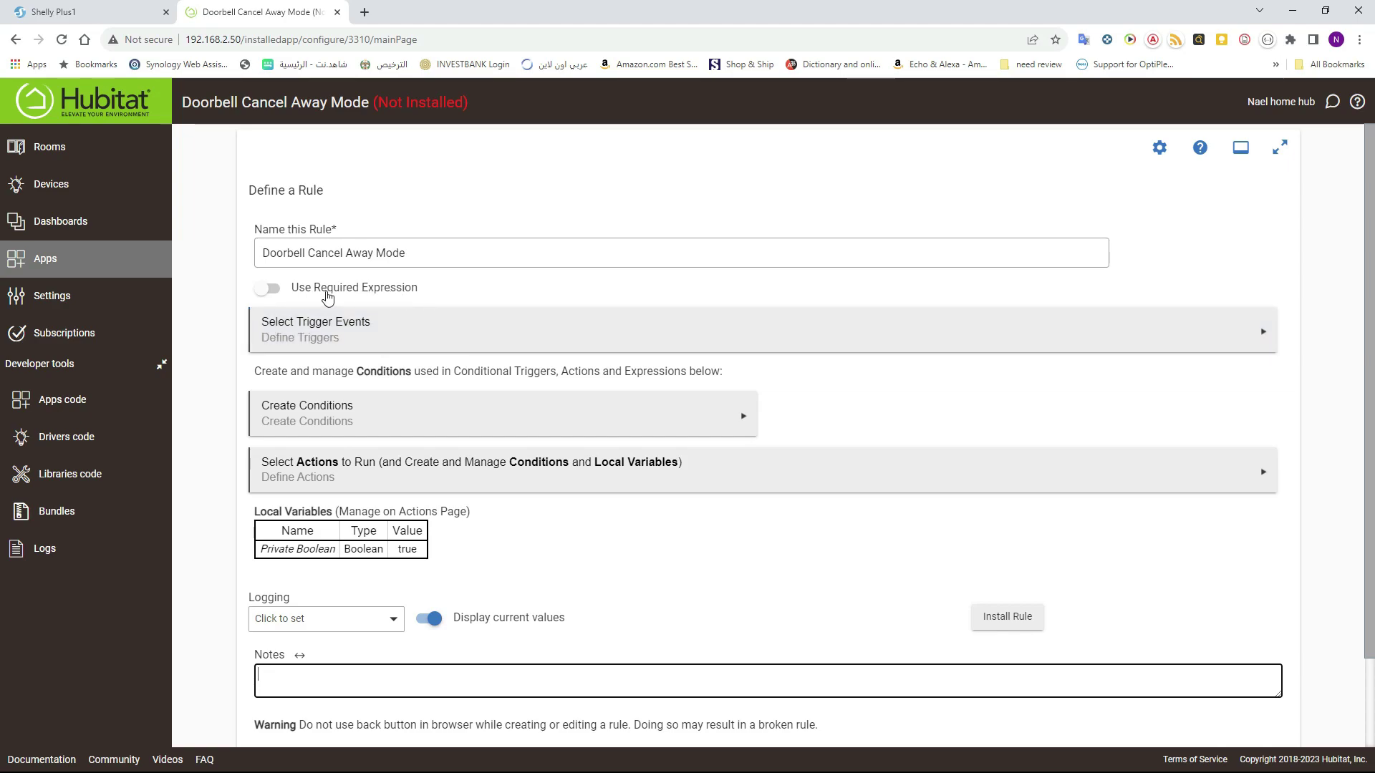
# Enable the required expression for the rule and start a new condition in it using the Mode capability
pyautogui.click(270, 289)
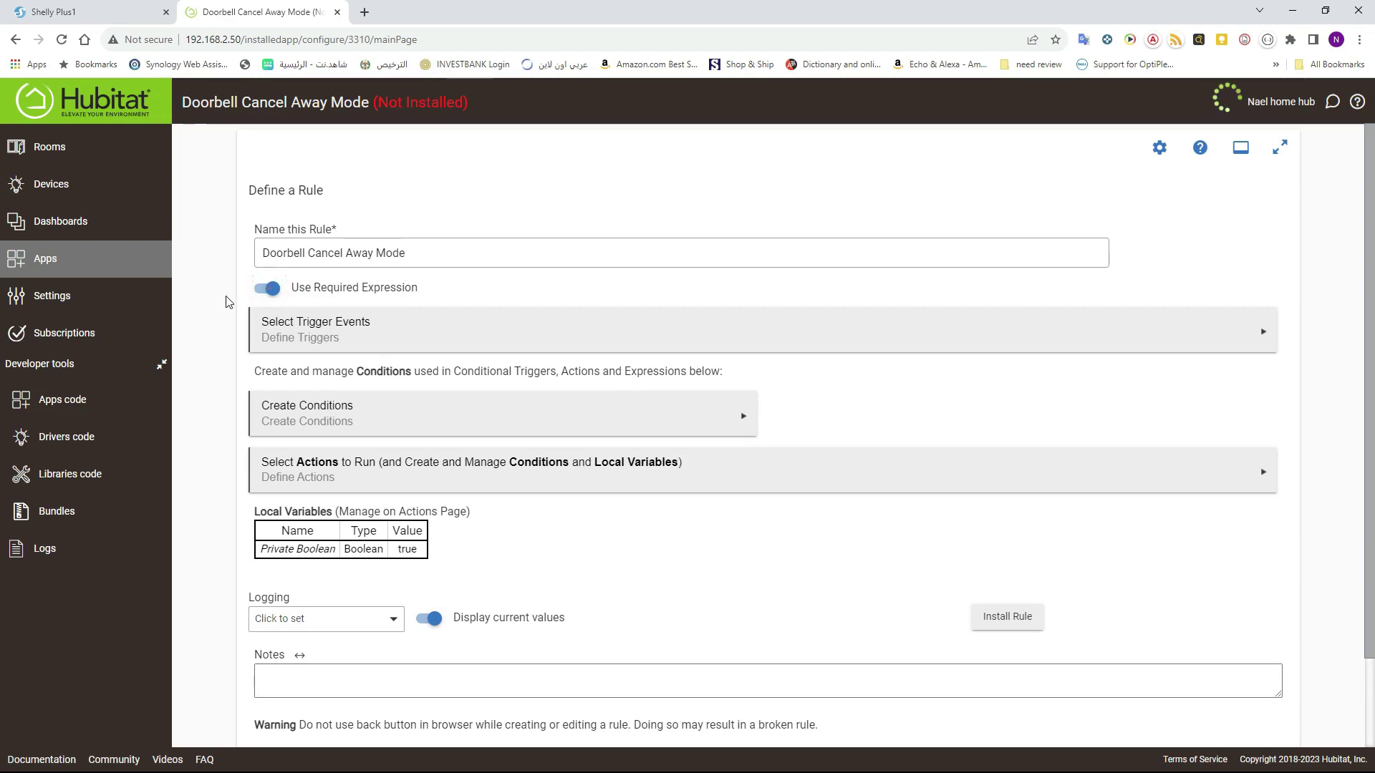
pyautogui.click(651, 300)
pyautogui.click(409, 319)
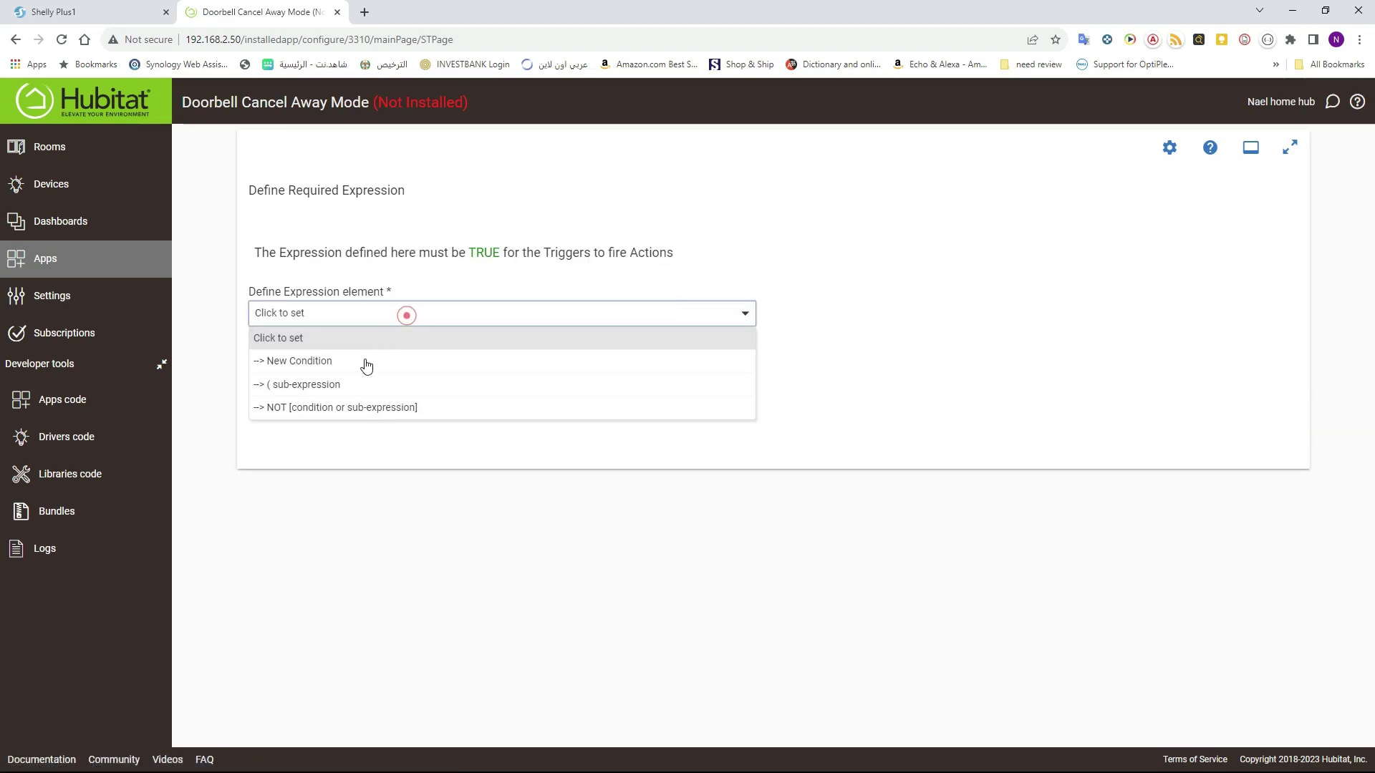
pyautogui.click(346, 366)
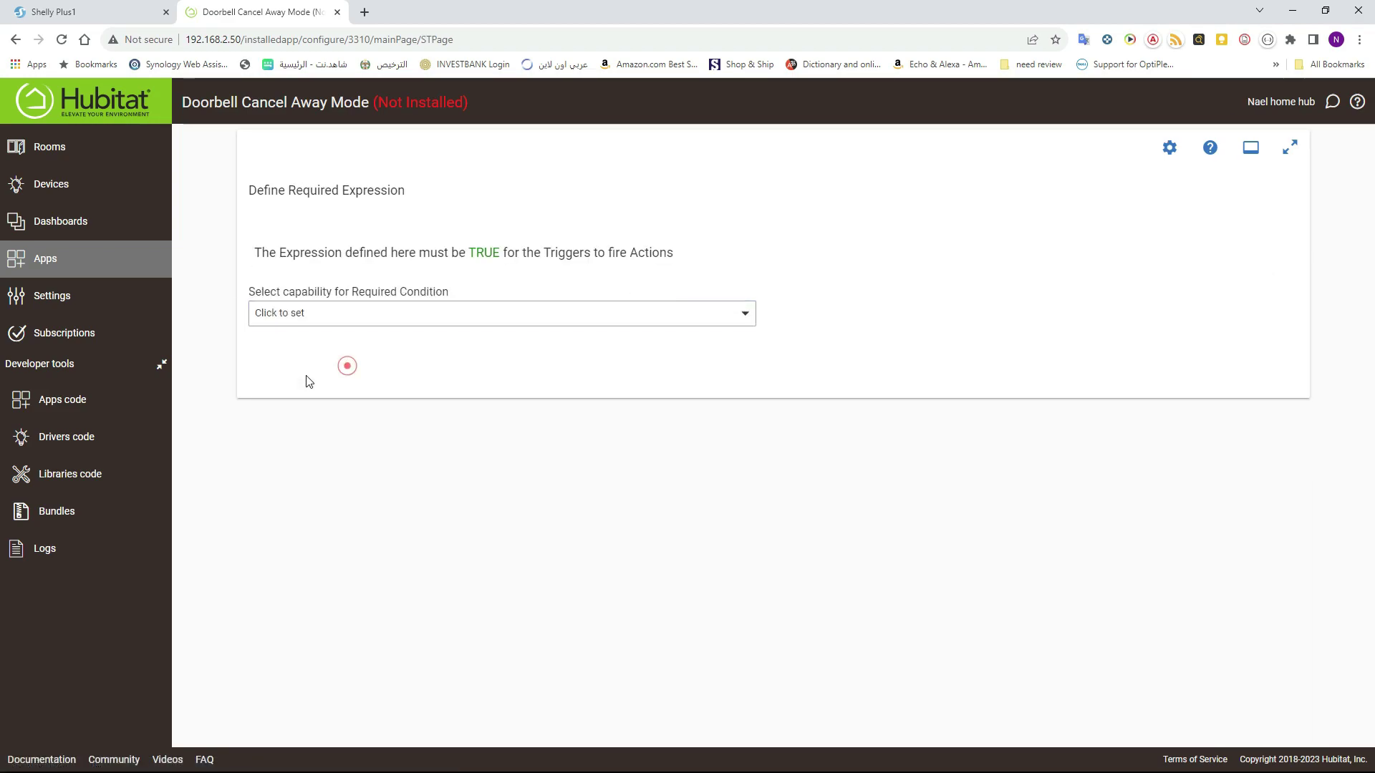
pyautogui.click(307, 315)
pyautogui.scroll(-3, 312, 458)
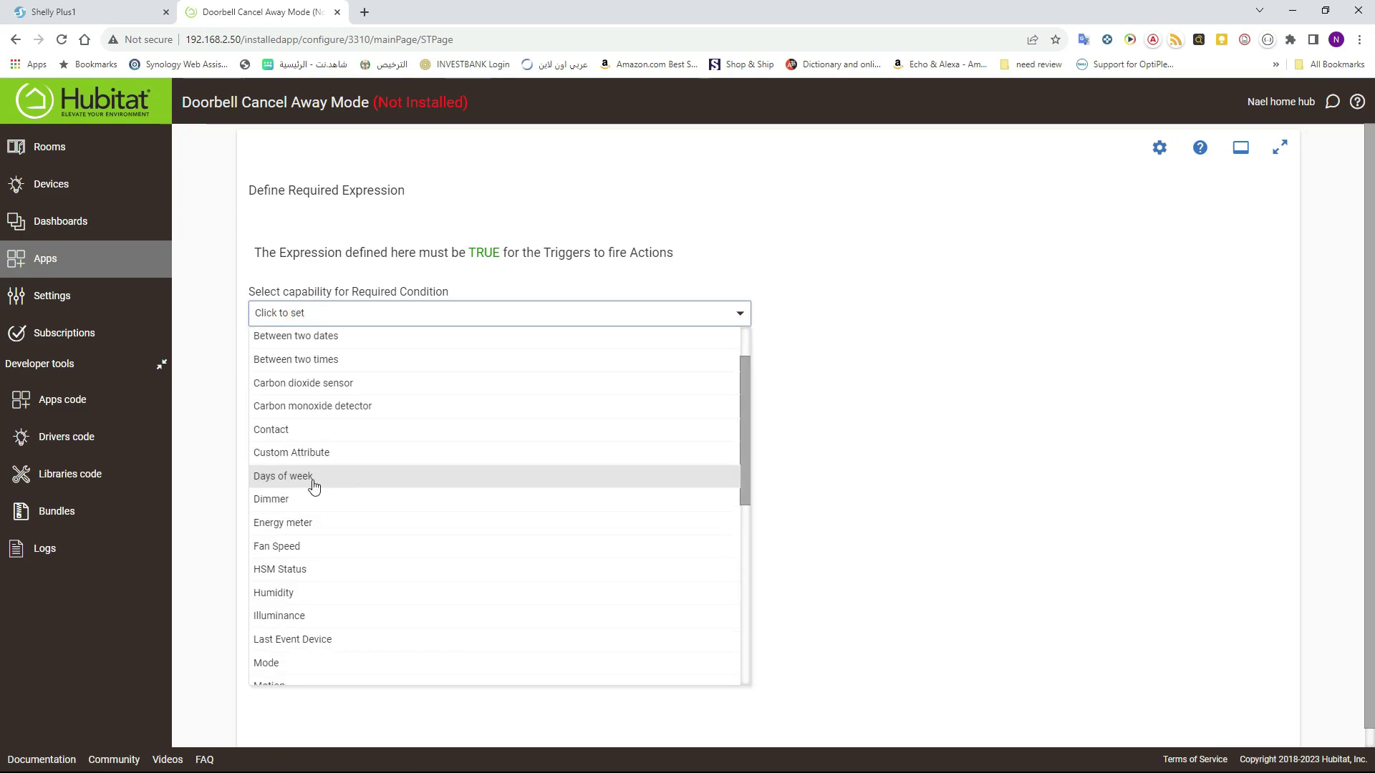
pyautogui.click(298, 589)
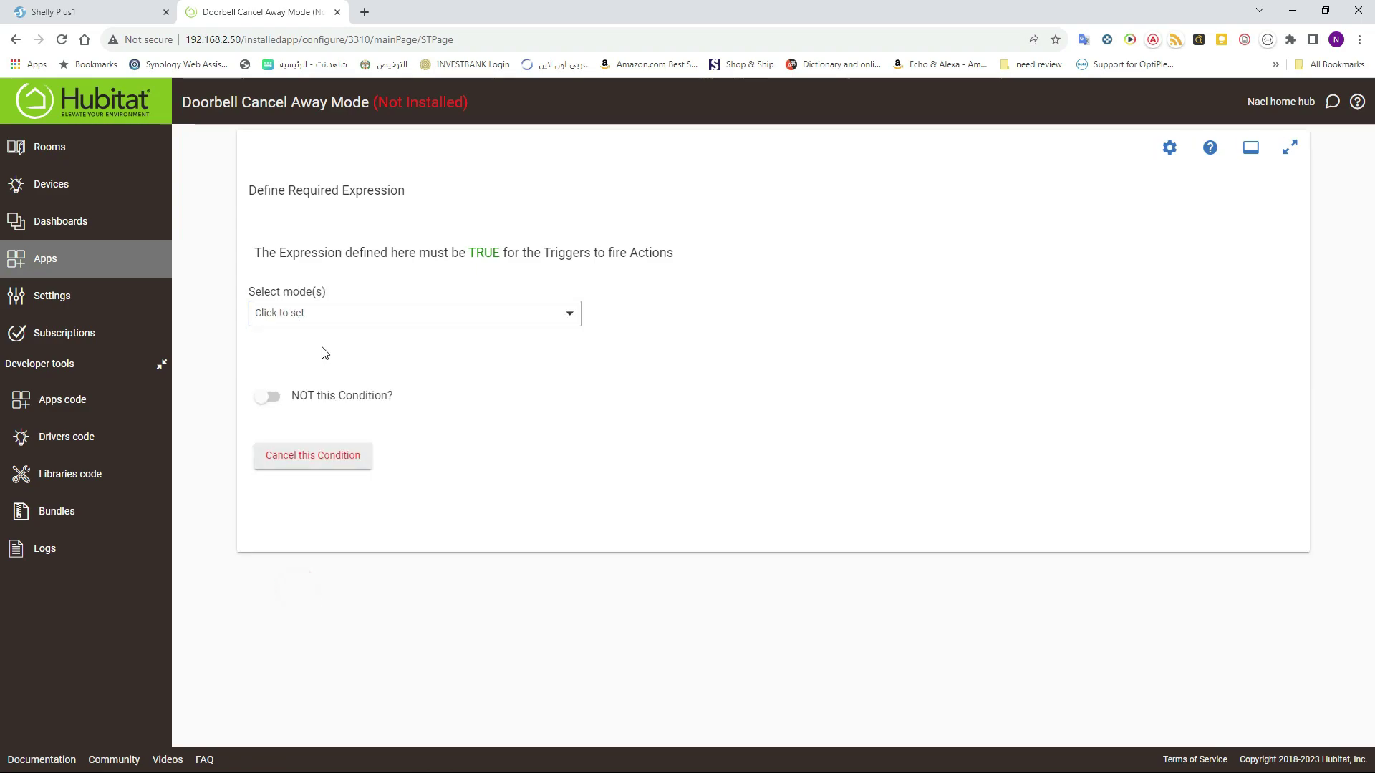
# Set the condition's mode to Away and finish the required expression
pyautogui.click(320, 320)
pyautogui.click(299, 345)
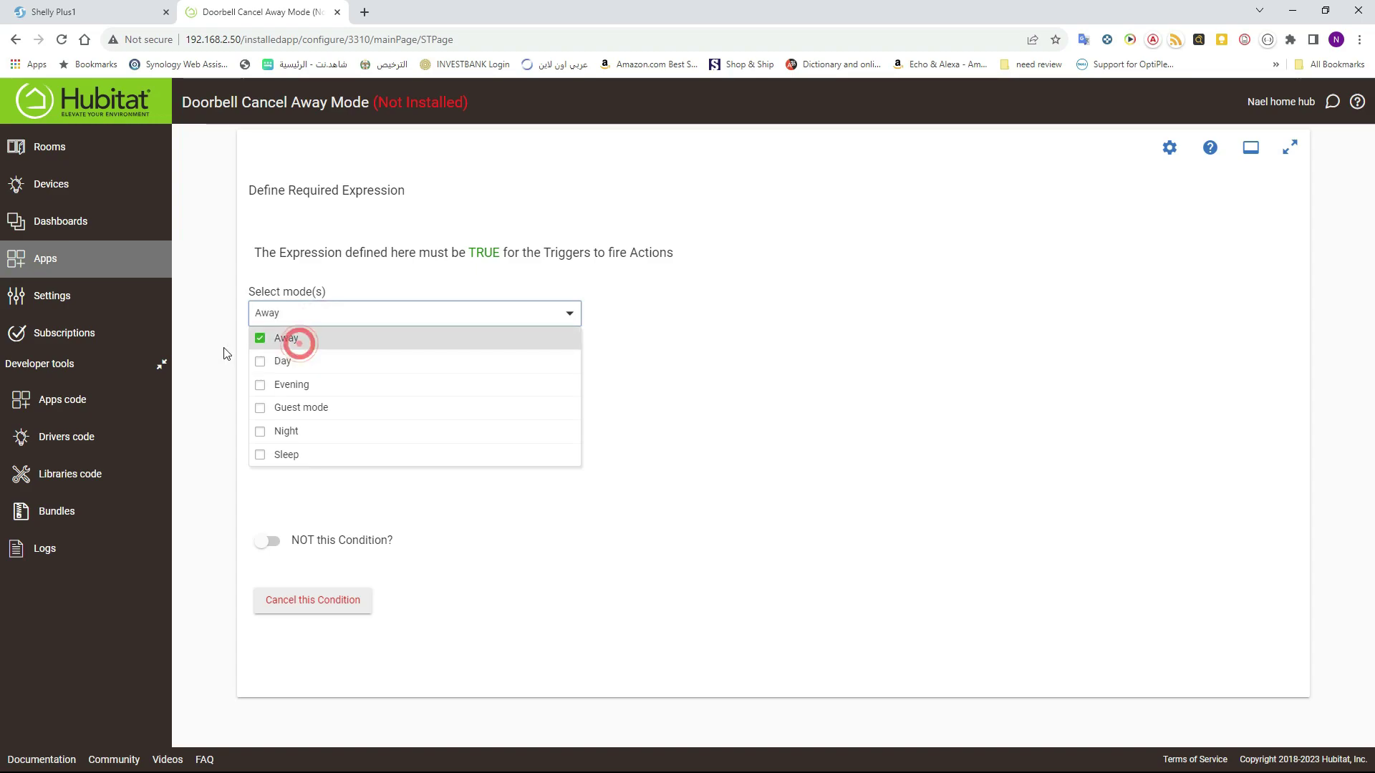
pyautogui.click(222, 347)
pyautogui.click(793, 458)
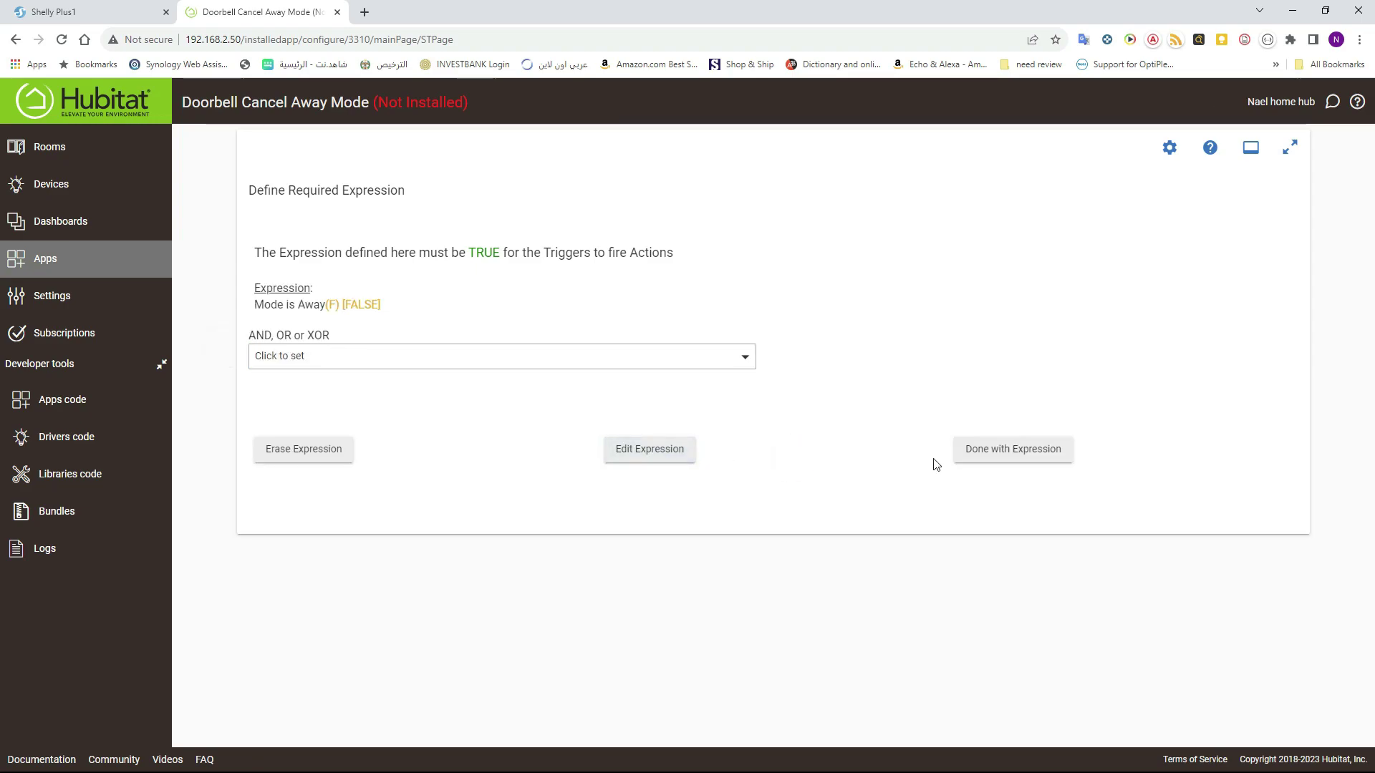
pyautogui.click(976, 457)
pyautogui.click(859, 323)
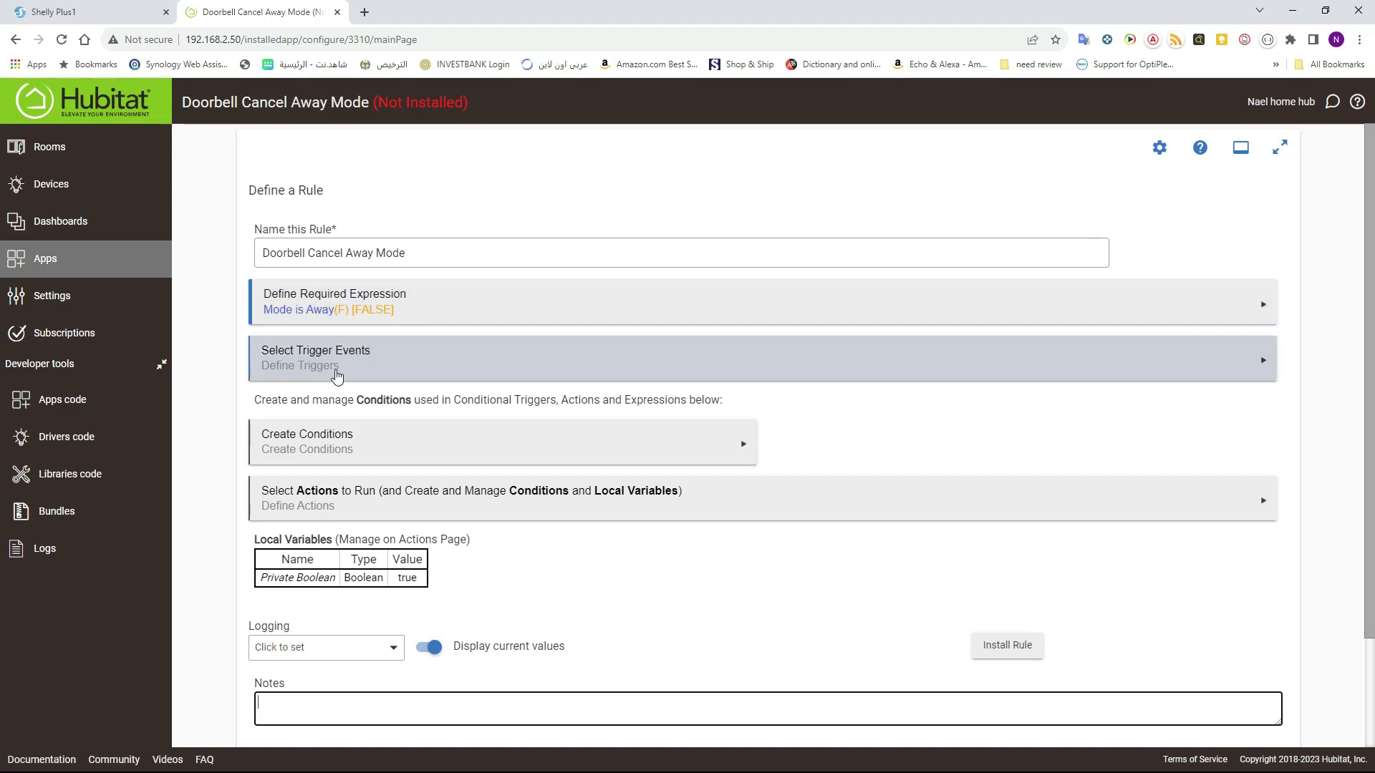
# Add a trigger event to the rule using the Local End Point capability
pyautogui.click(368, 363)
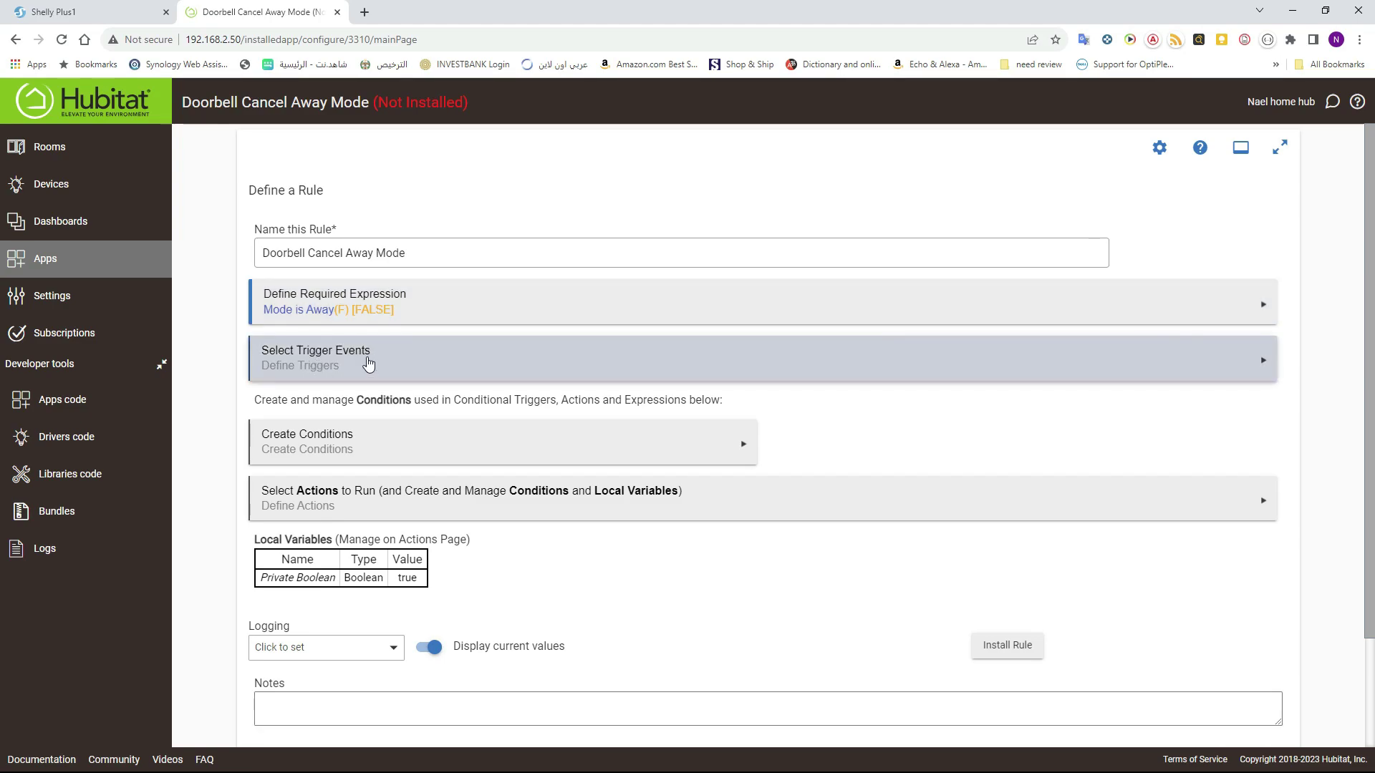
pyautogui.click(325, 265)
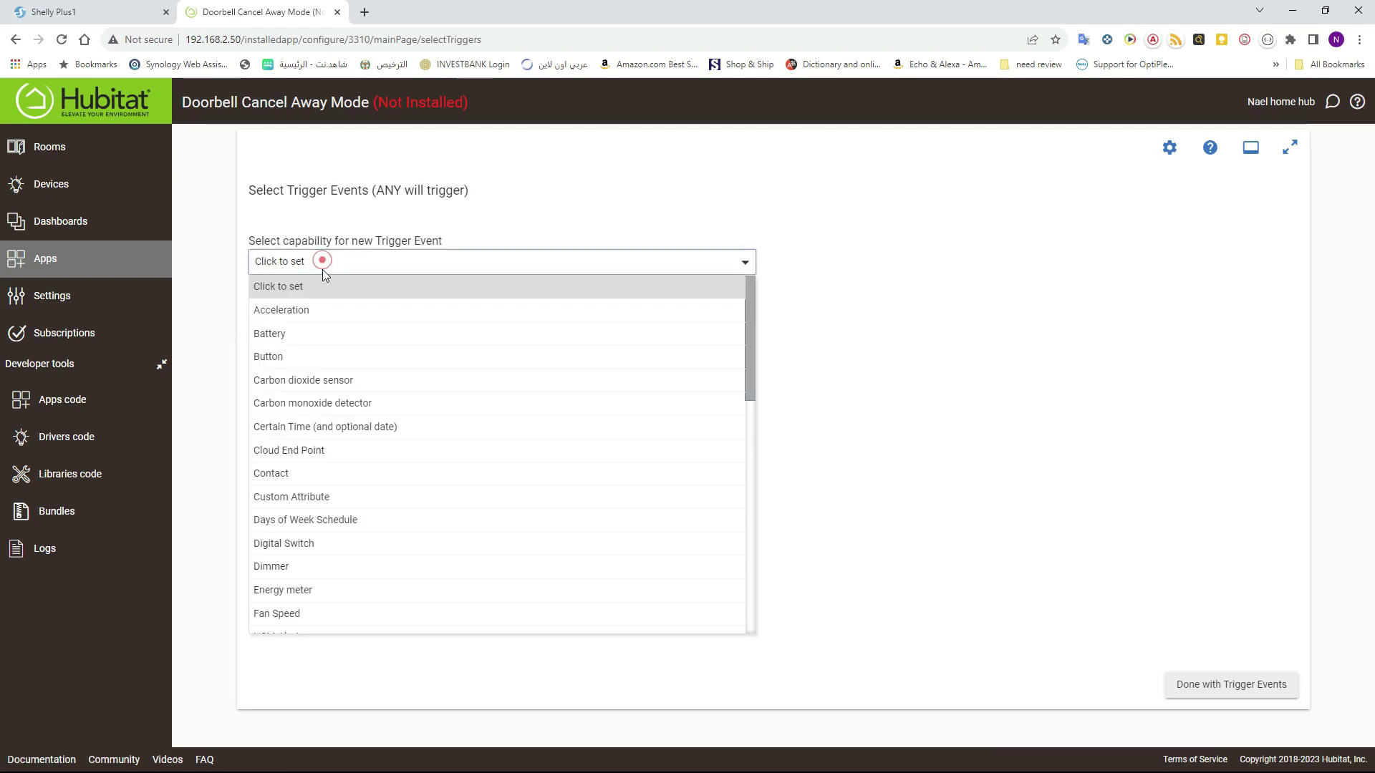
pyautogui.scroll(-4, 347, 383)
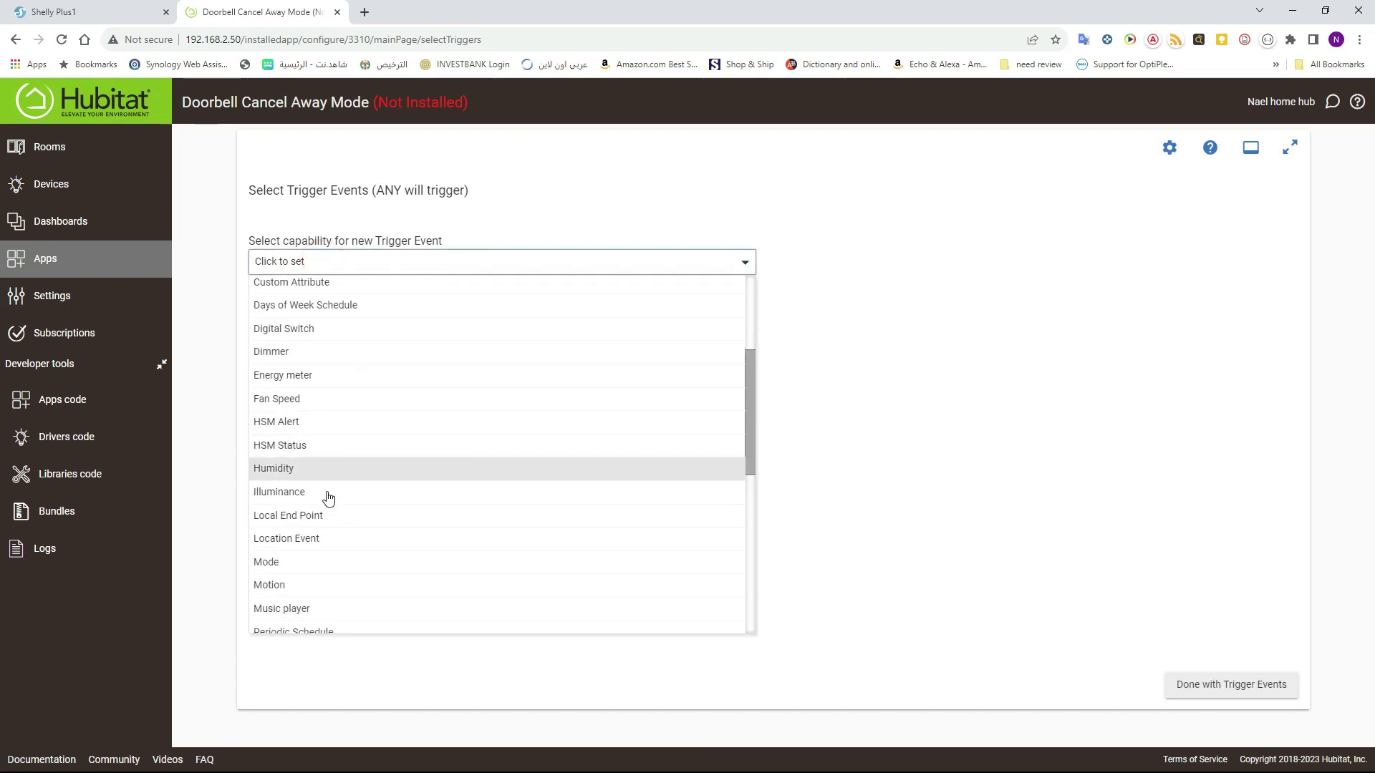
pyautogui.click(327, 519)
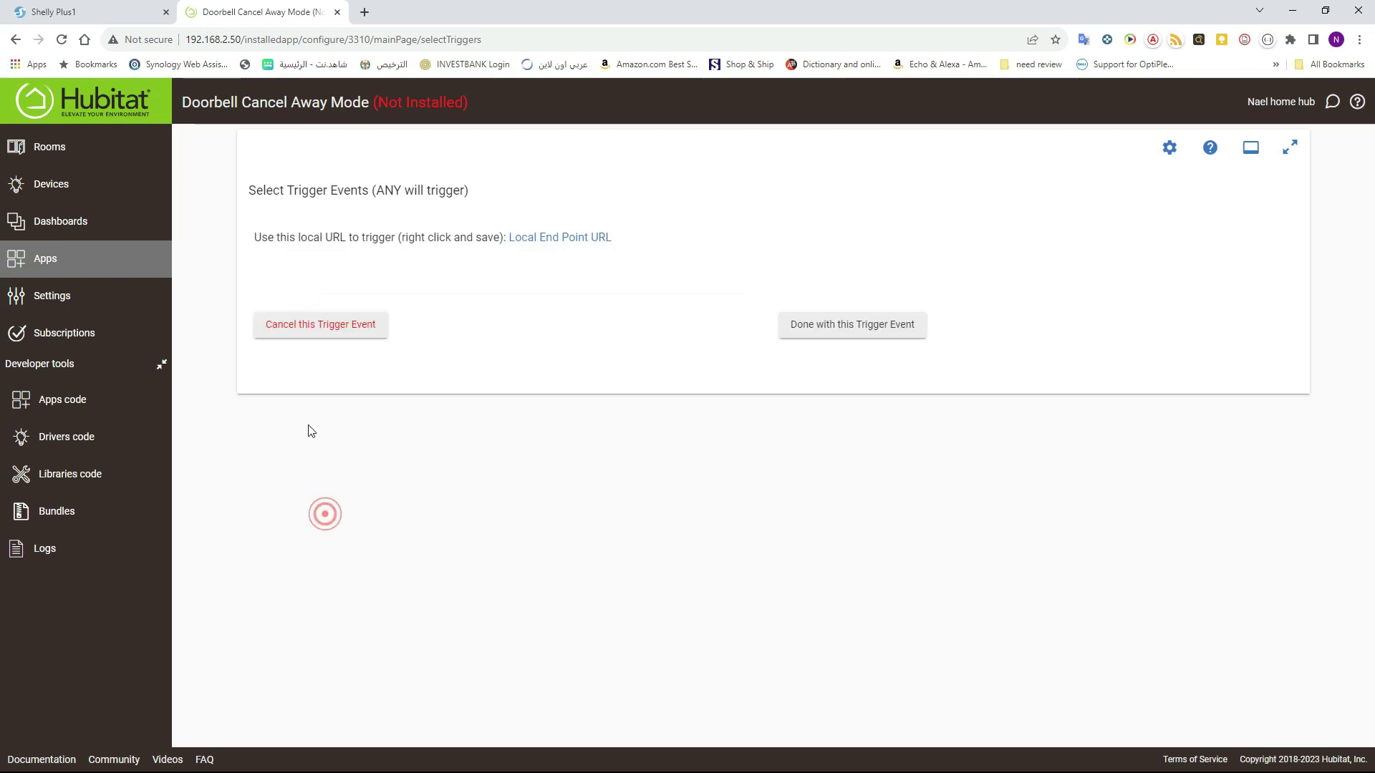
# Open the trigger's Local End Point URL and copy its full address
pyautogui.click(529, 242)
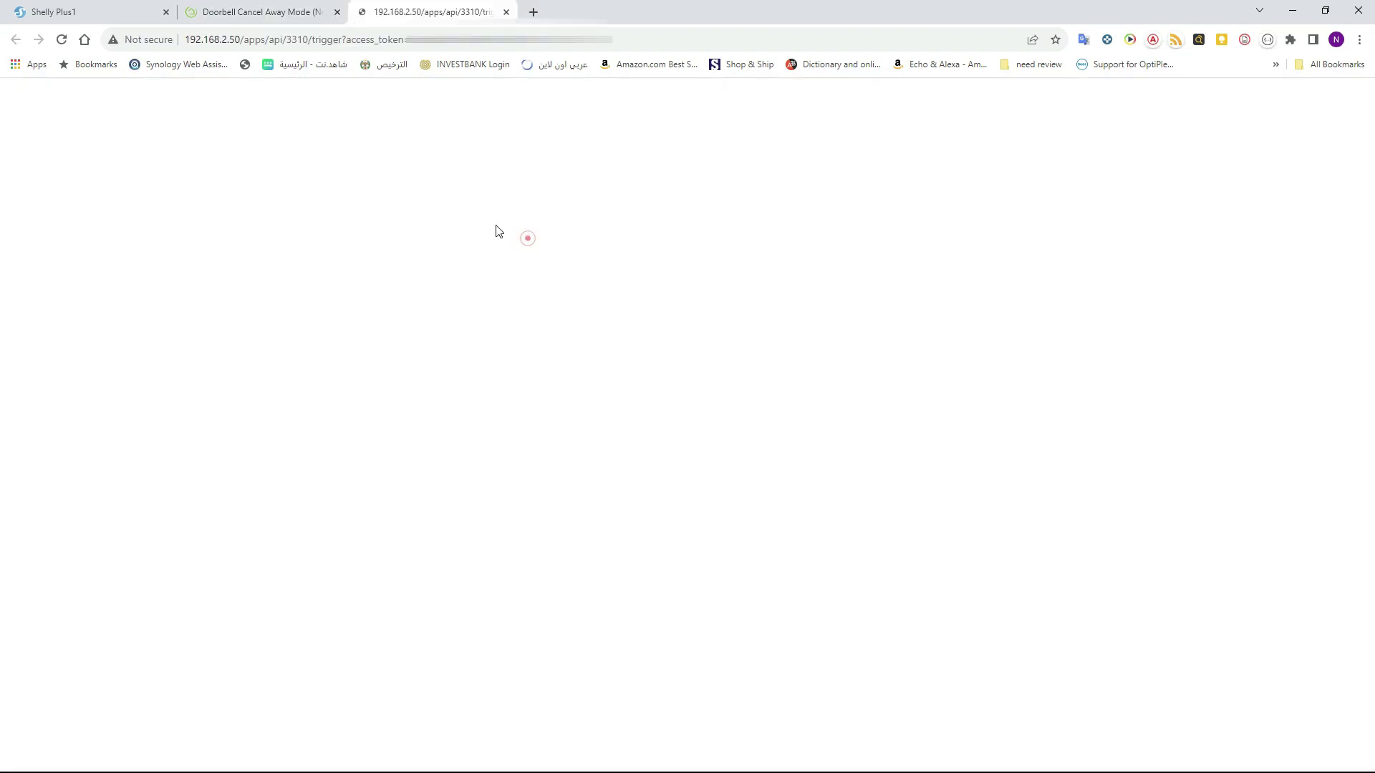
pyautogui.click(401, 41)
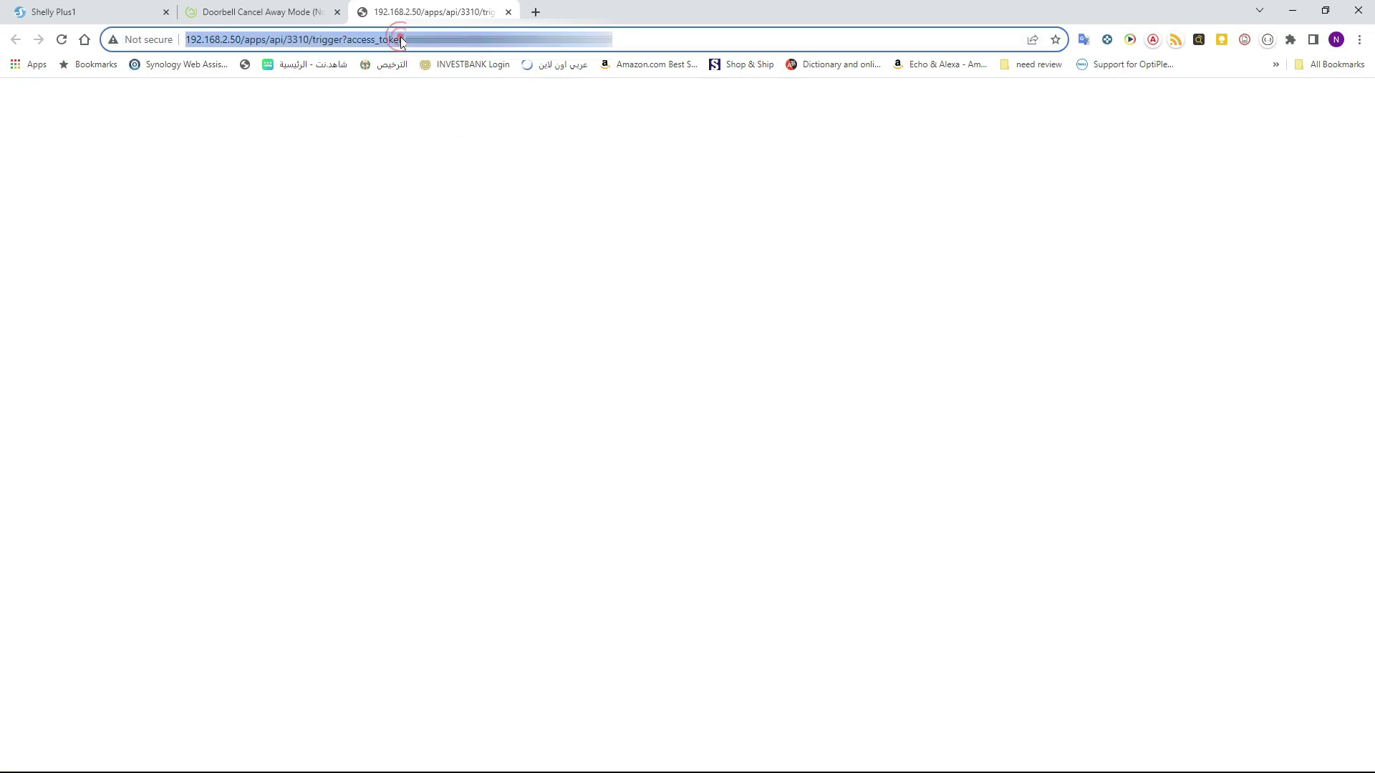
pyautogui.rightClick(401, 41)
pyautogui.click(435, 125)
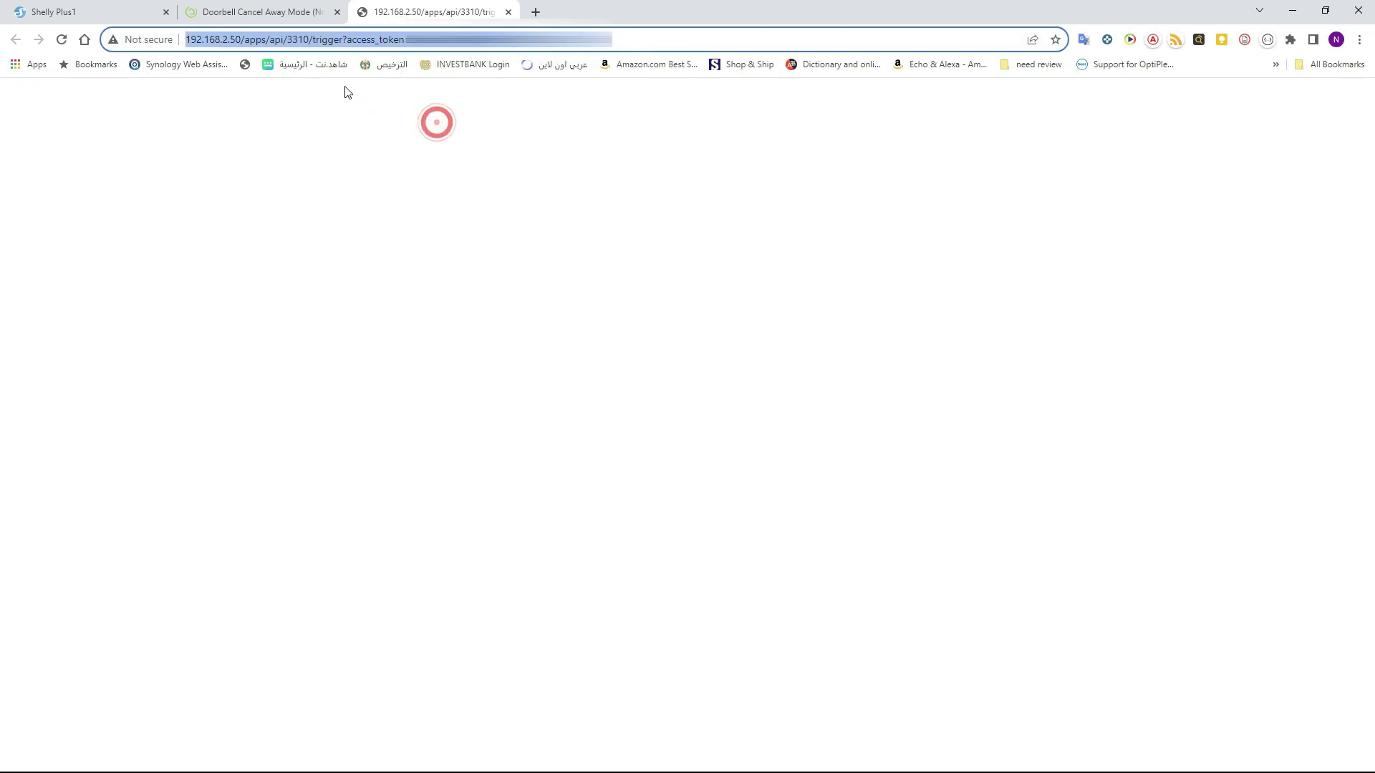
# Switch to the Shelly Plus1 page, open the Short push action of Input (0), and review its settings
pyautogui.click(107, 12)
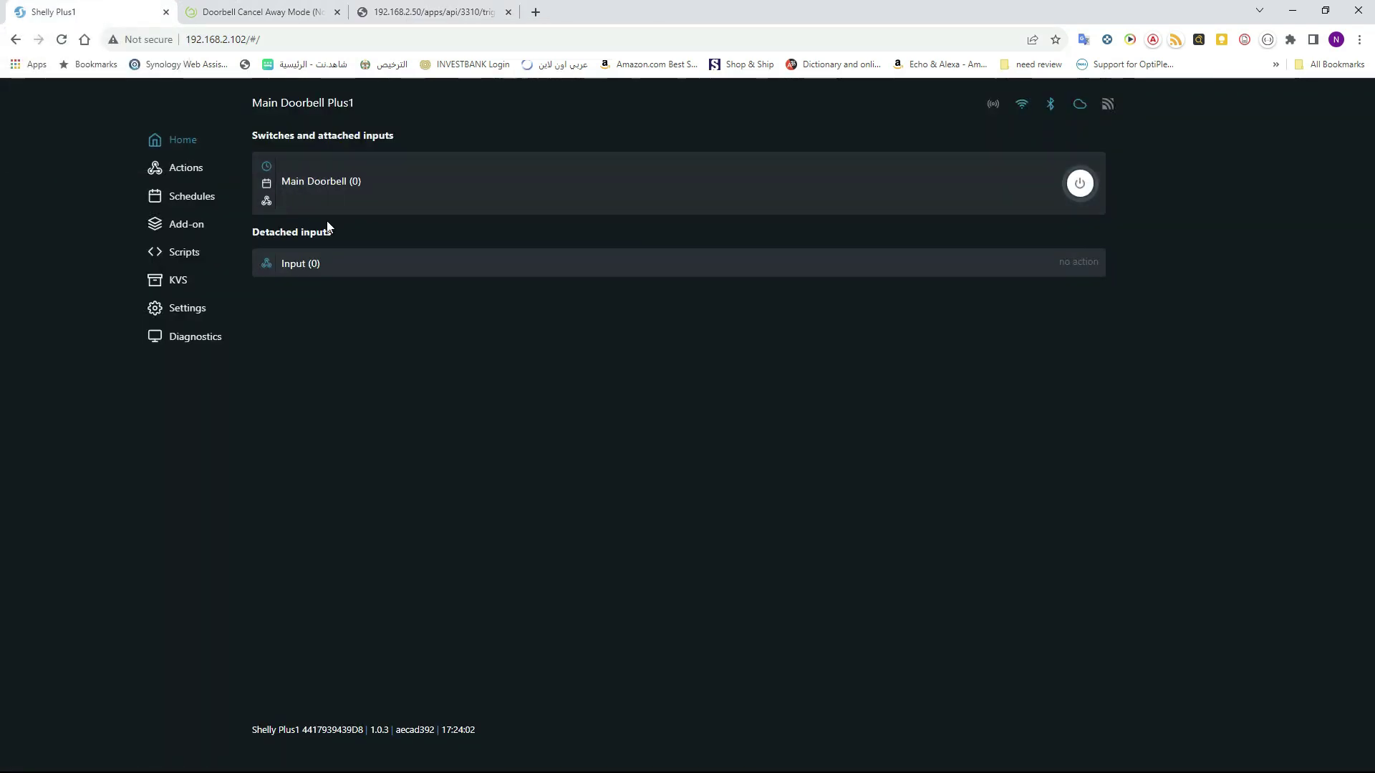
pyautogui.click(367, 274)
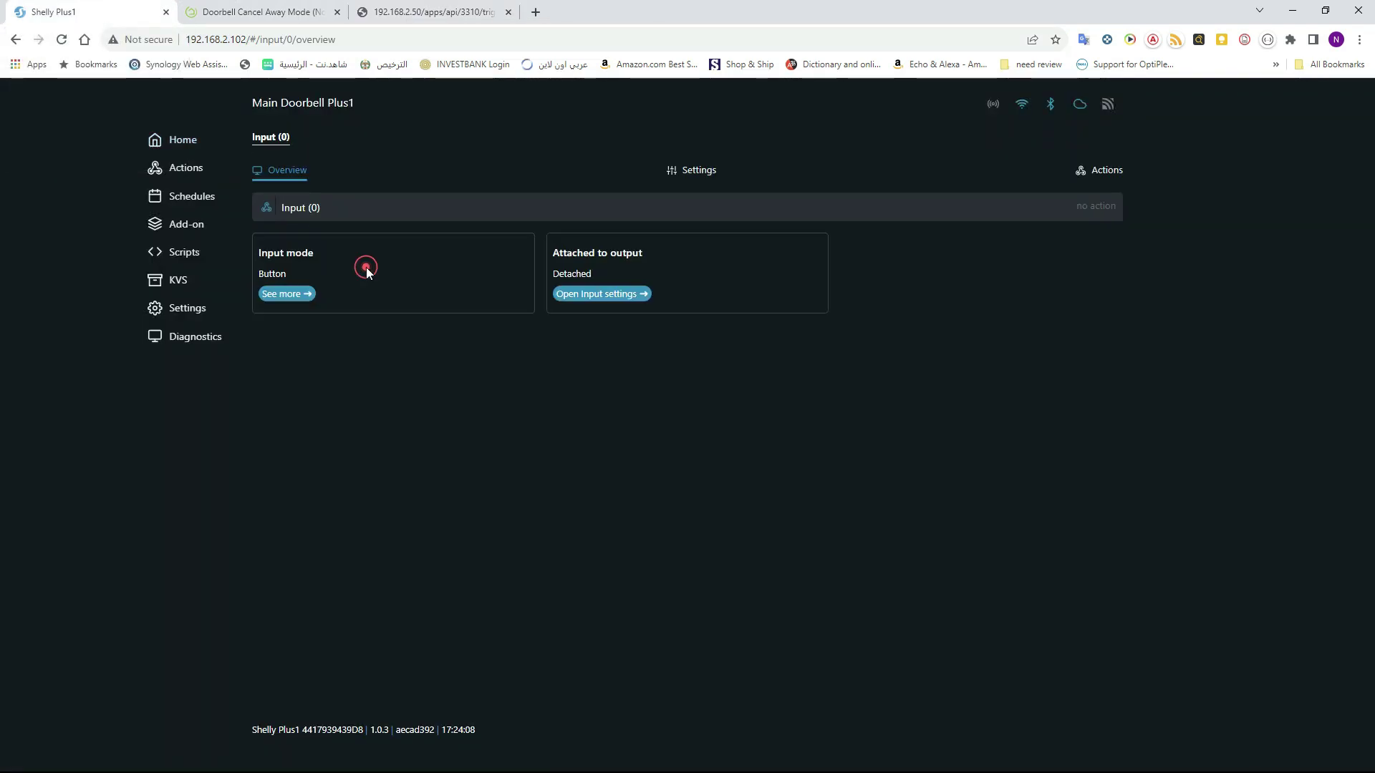
pyautogui.click(1089, 174)
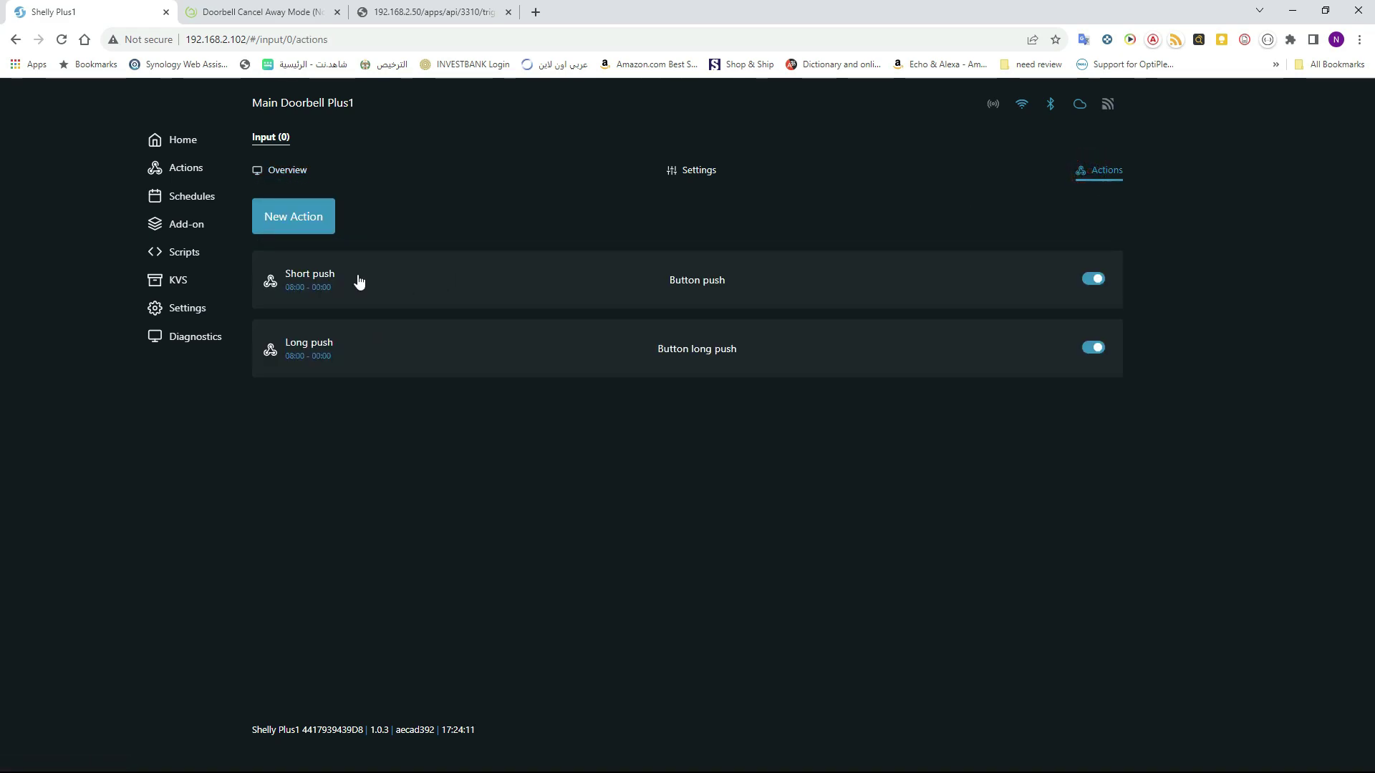
pyautogui.click(304, 286)
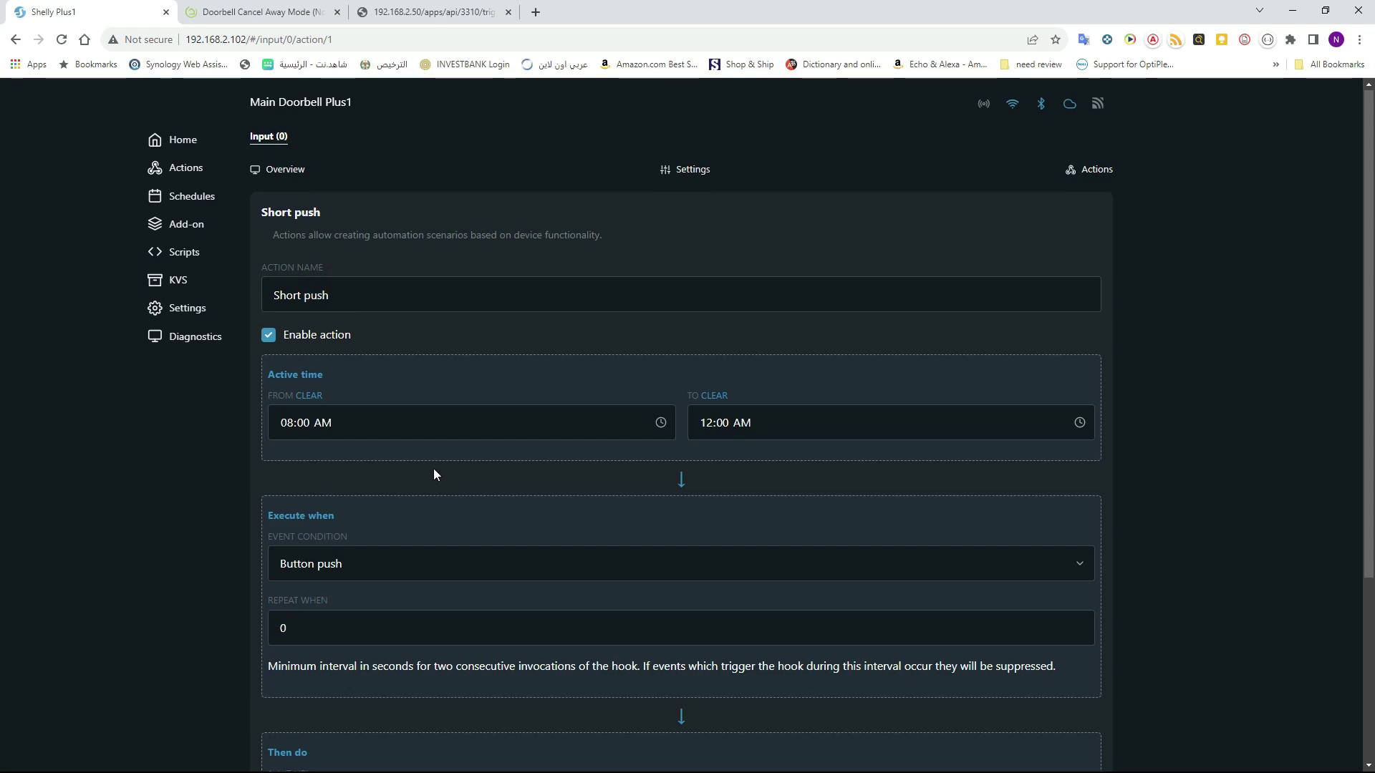
pyautogui.scroll(-4, 433, 475)
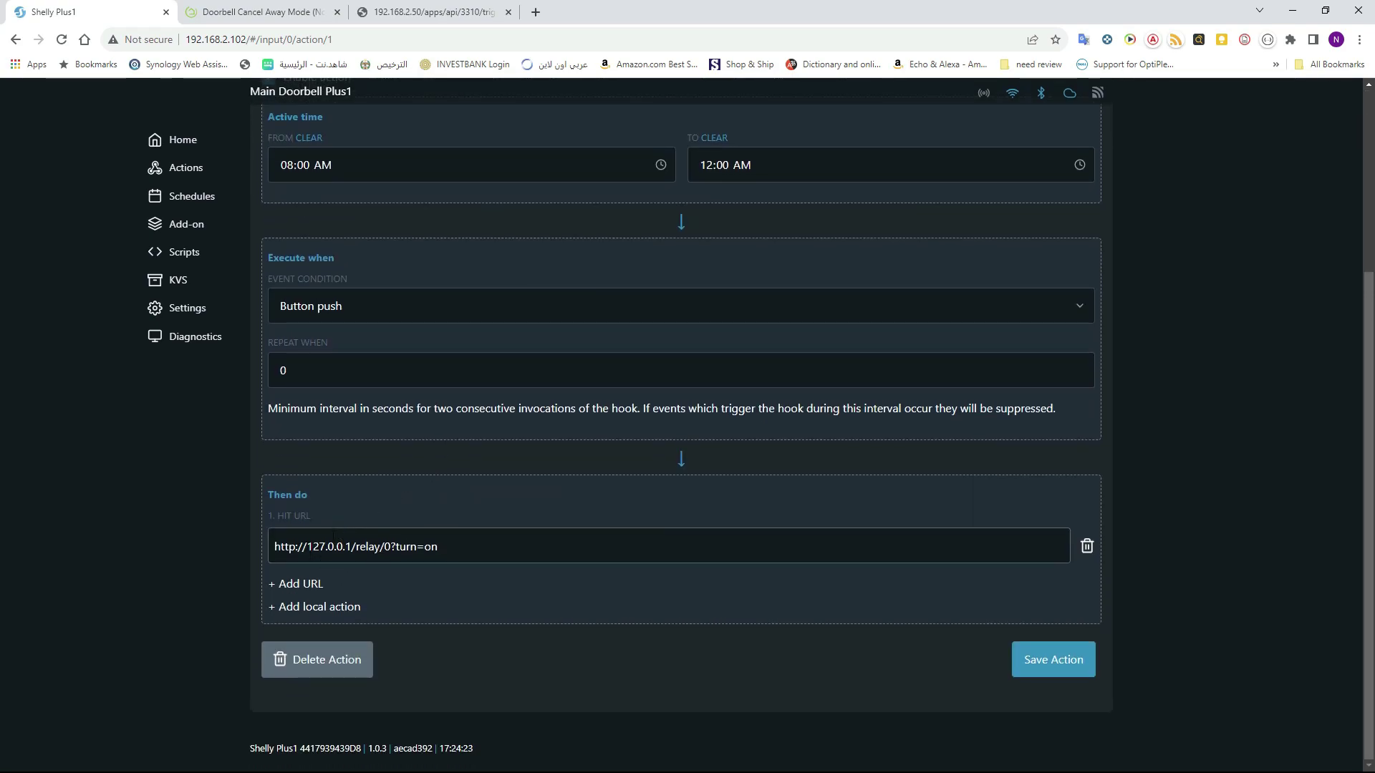
pyautogui.scroll(2, 332, 536)
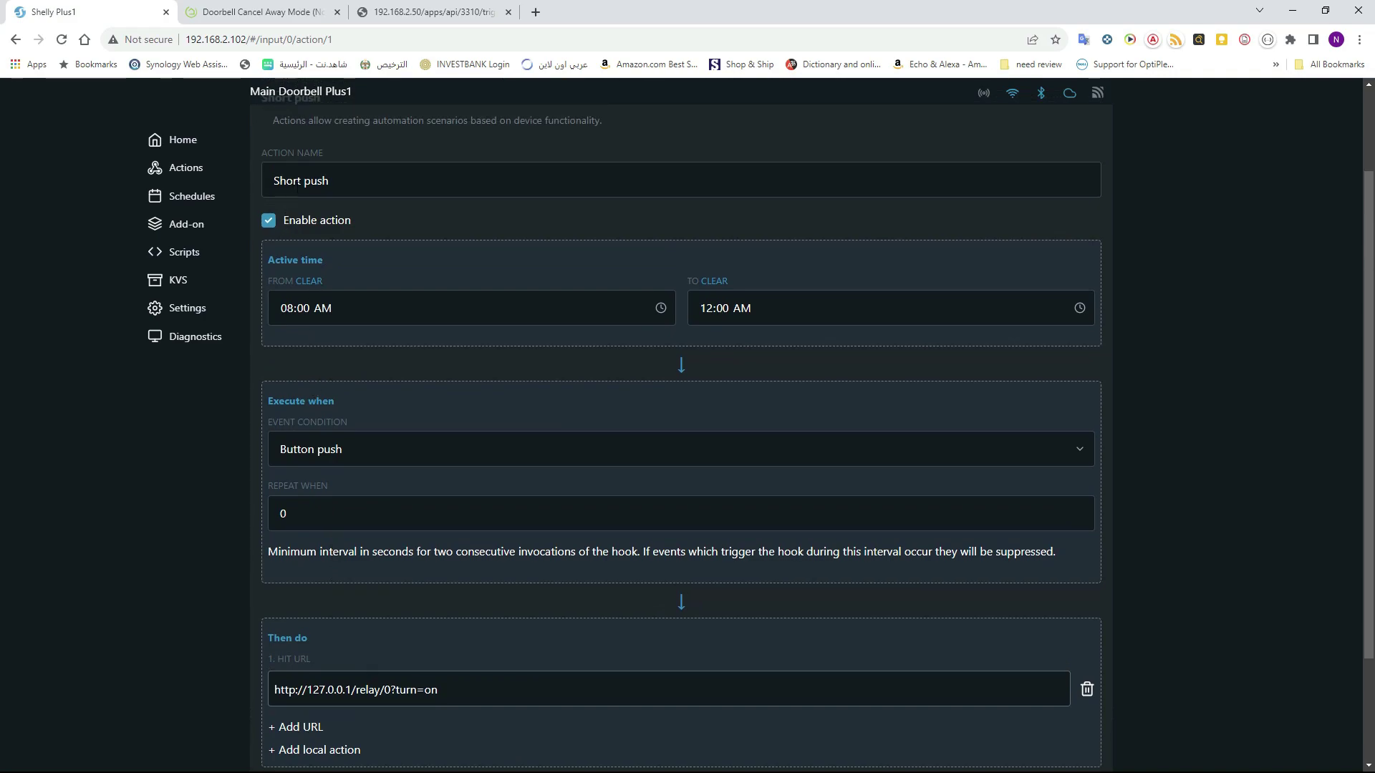
pyautogui.scroll(-2, 377, 438)
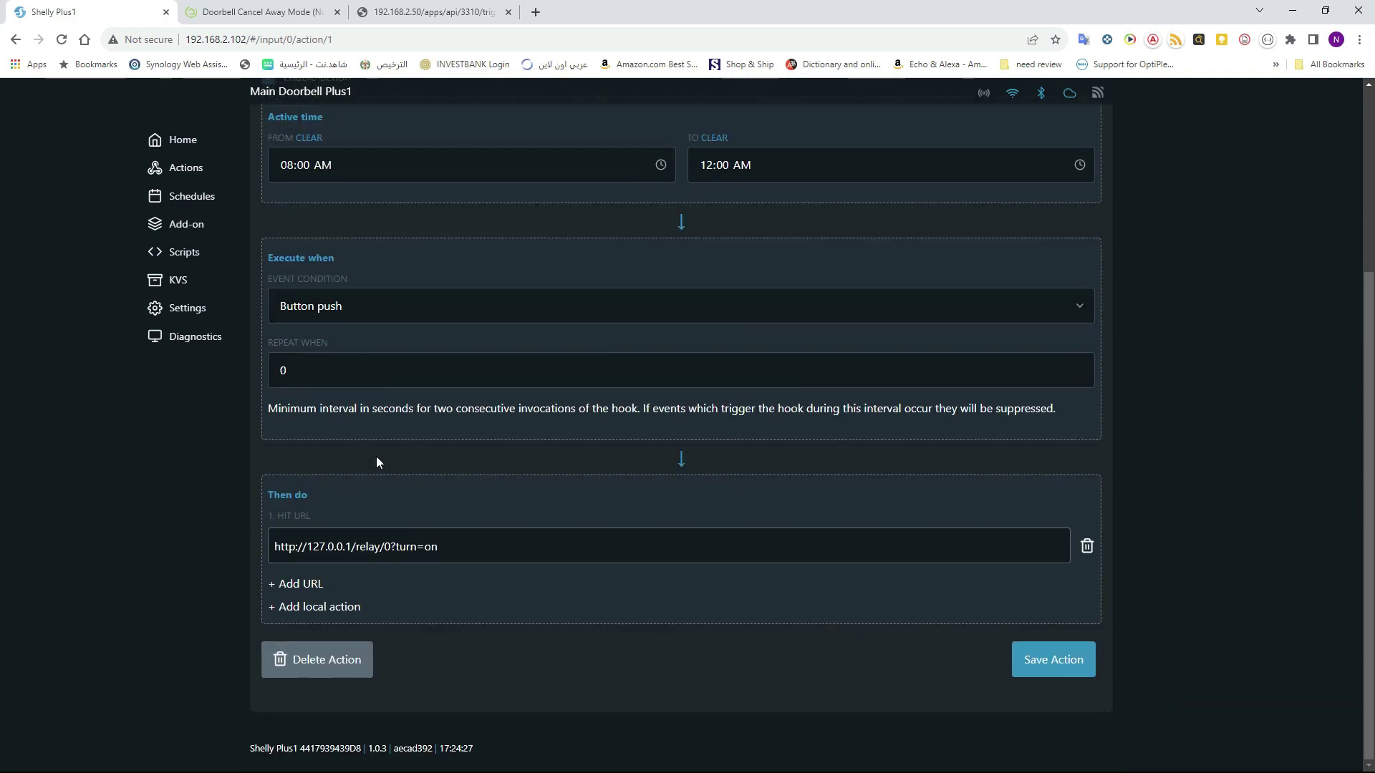
# Add a second URL to the Short push action, paste the trigger URL containing the access token, and save the action
pyautogui.click(310, 586)
pyautogui.rightClick(346, 602)
pyautogui.click(351, 508)
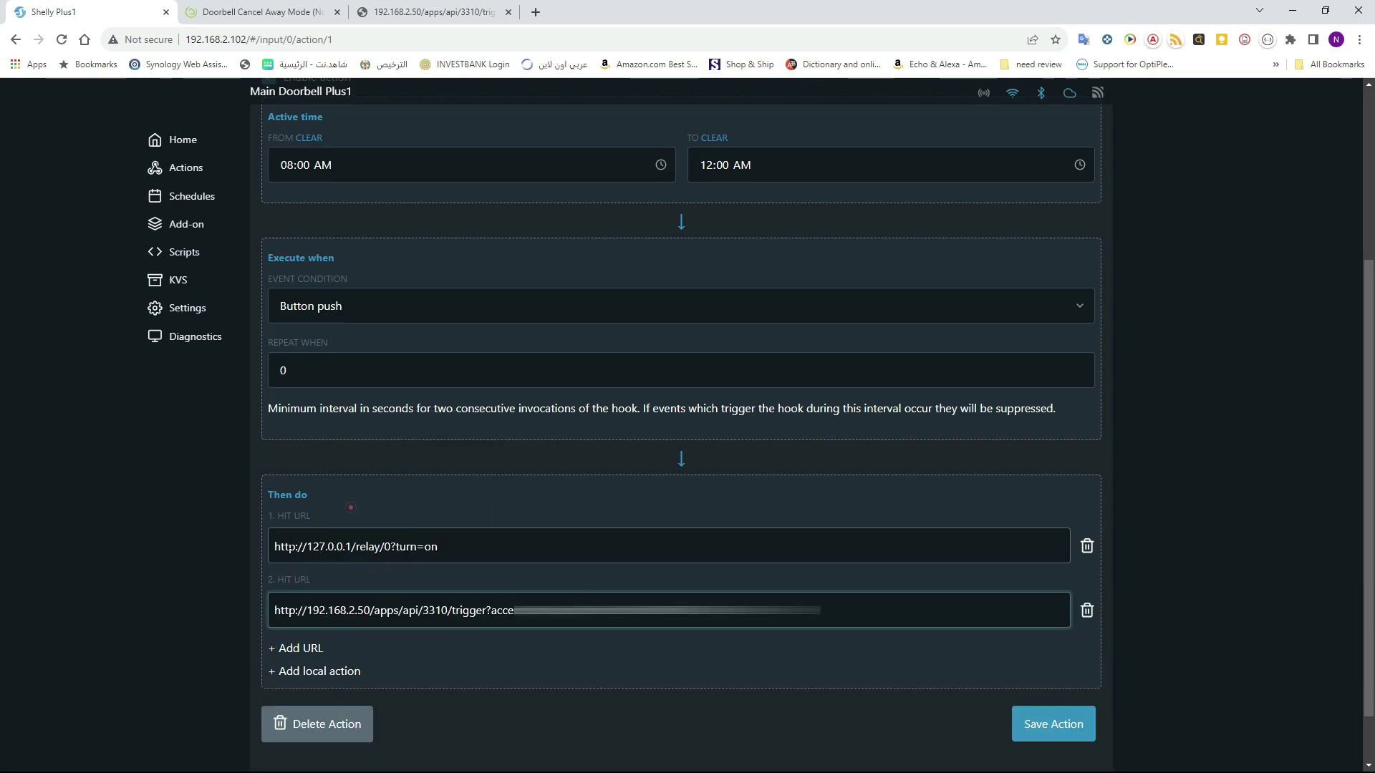
pyautogui.click(1032, 725)
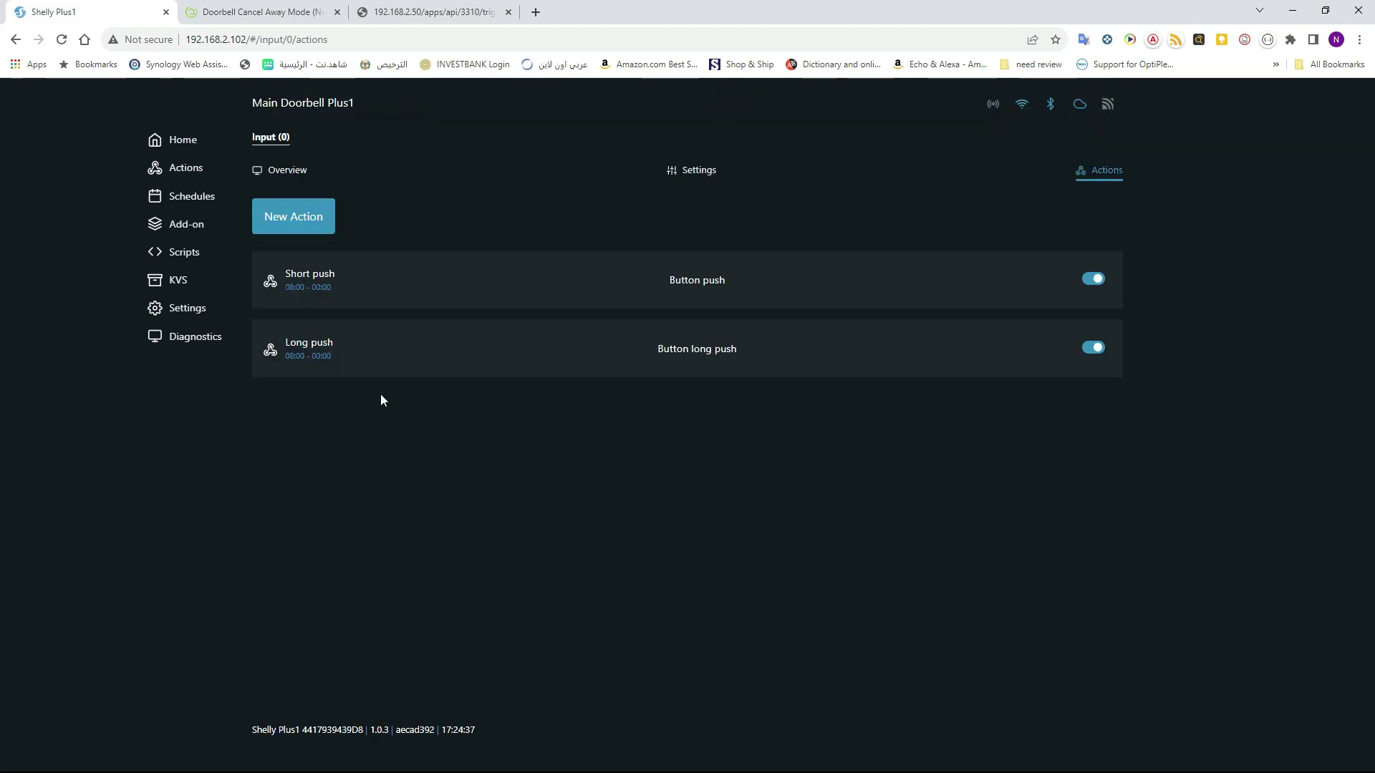
# Return to the Hubitat rule and finish the Local End Point trigger event and the trigger setup
pyautogui.click(260, 11)
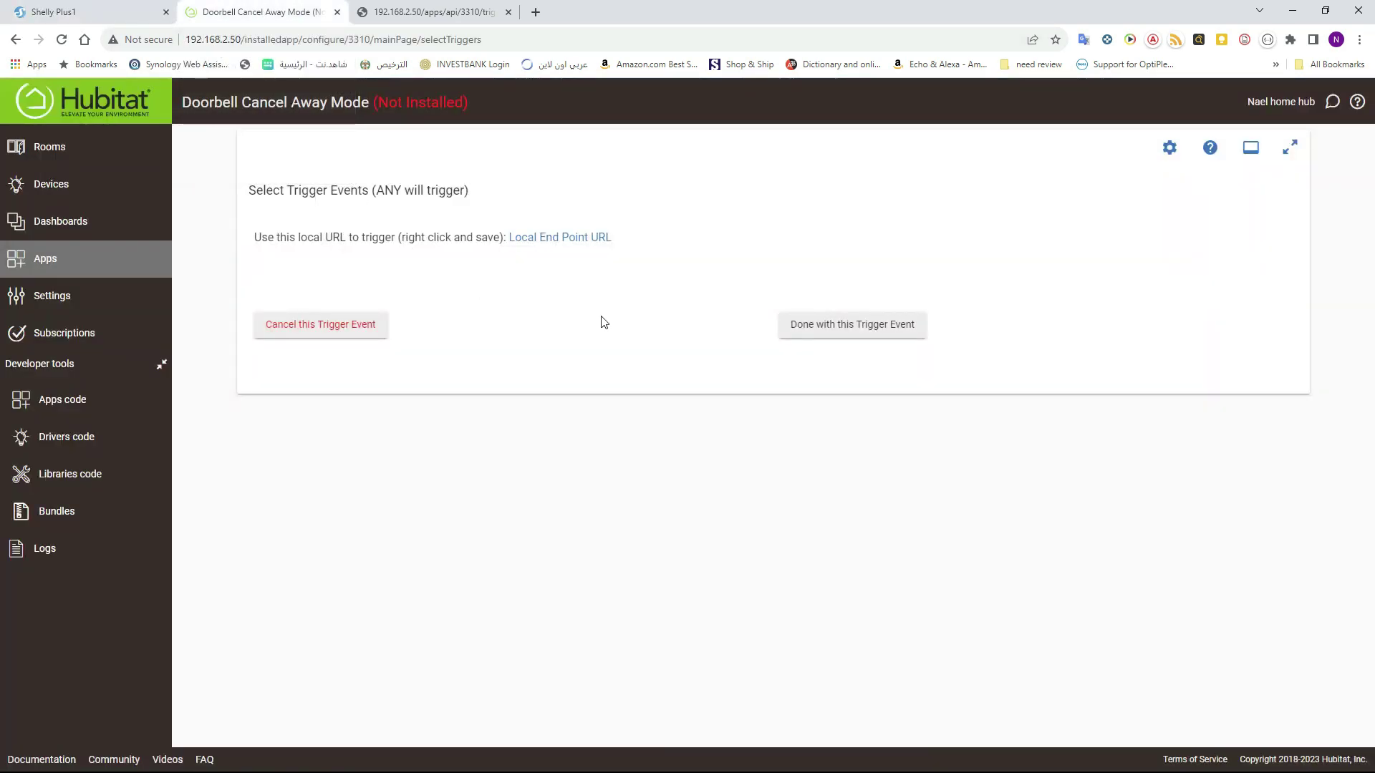
pyautogui.click(793, 330)
pyautogui.click(1189, 505)
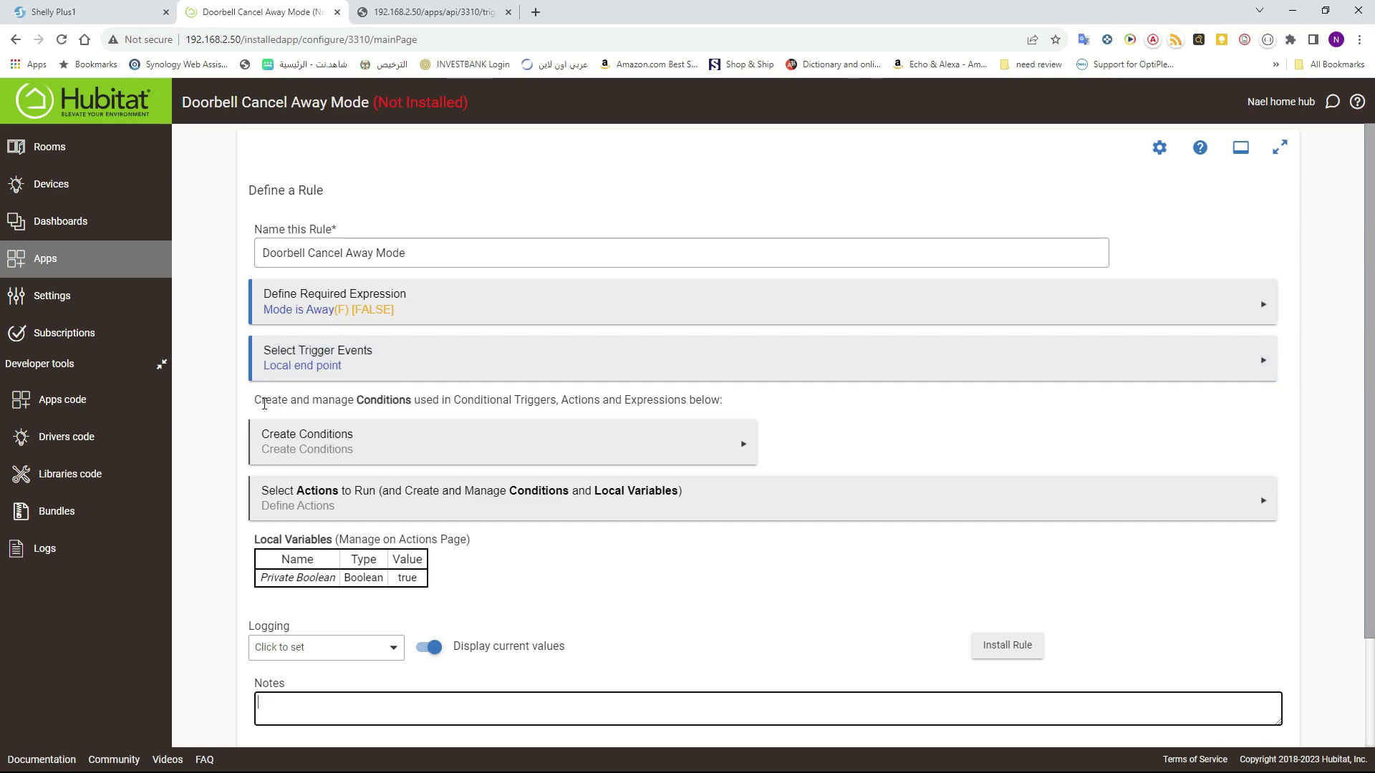
# Create a new rule action of type Delay, Wait, Exit or Comment and choose Wait for Events
pyautogui.click(321, 492)
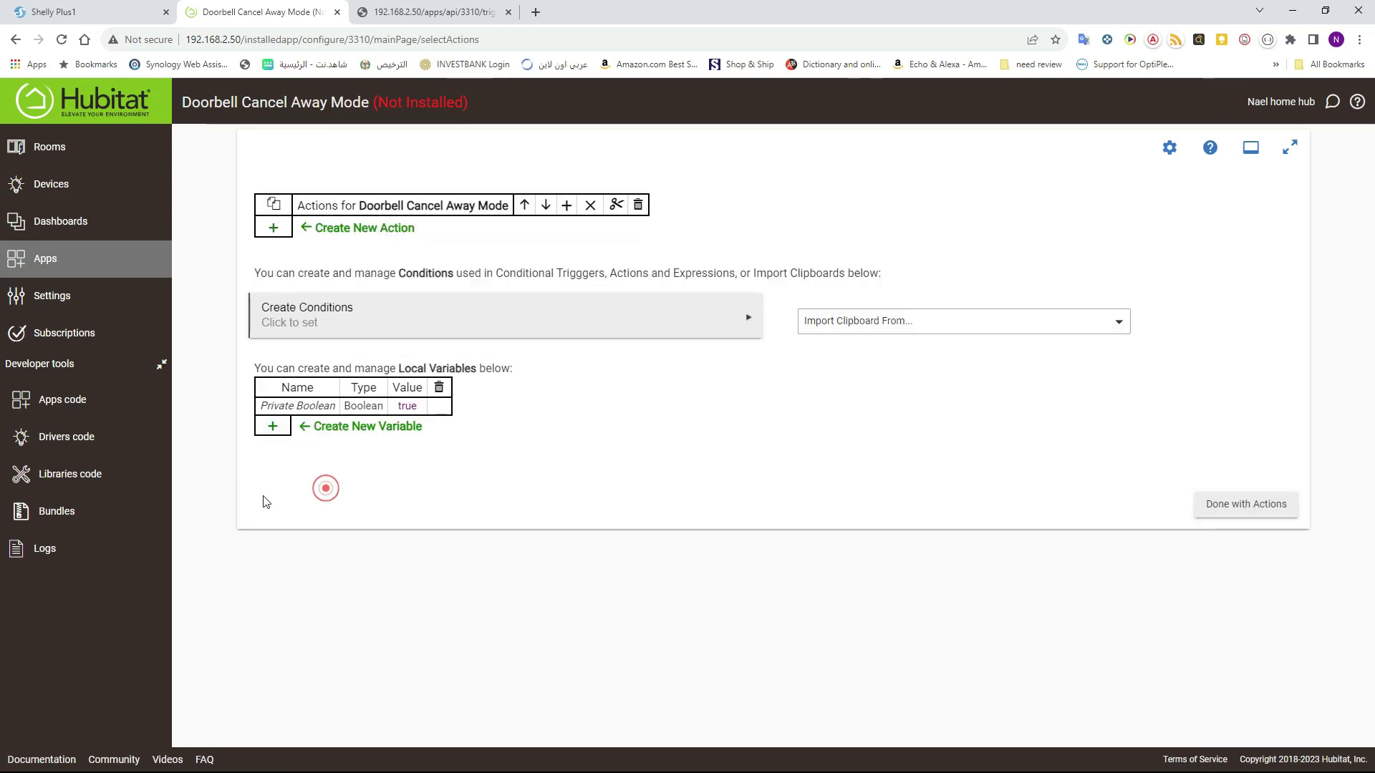
pyautogui.click(273, 228)
pyautogui.click(336, 274)
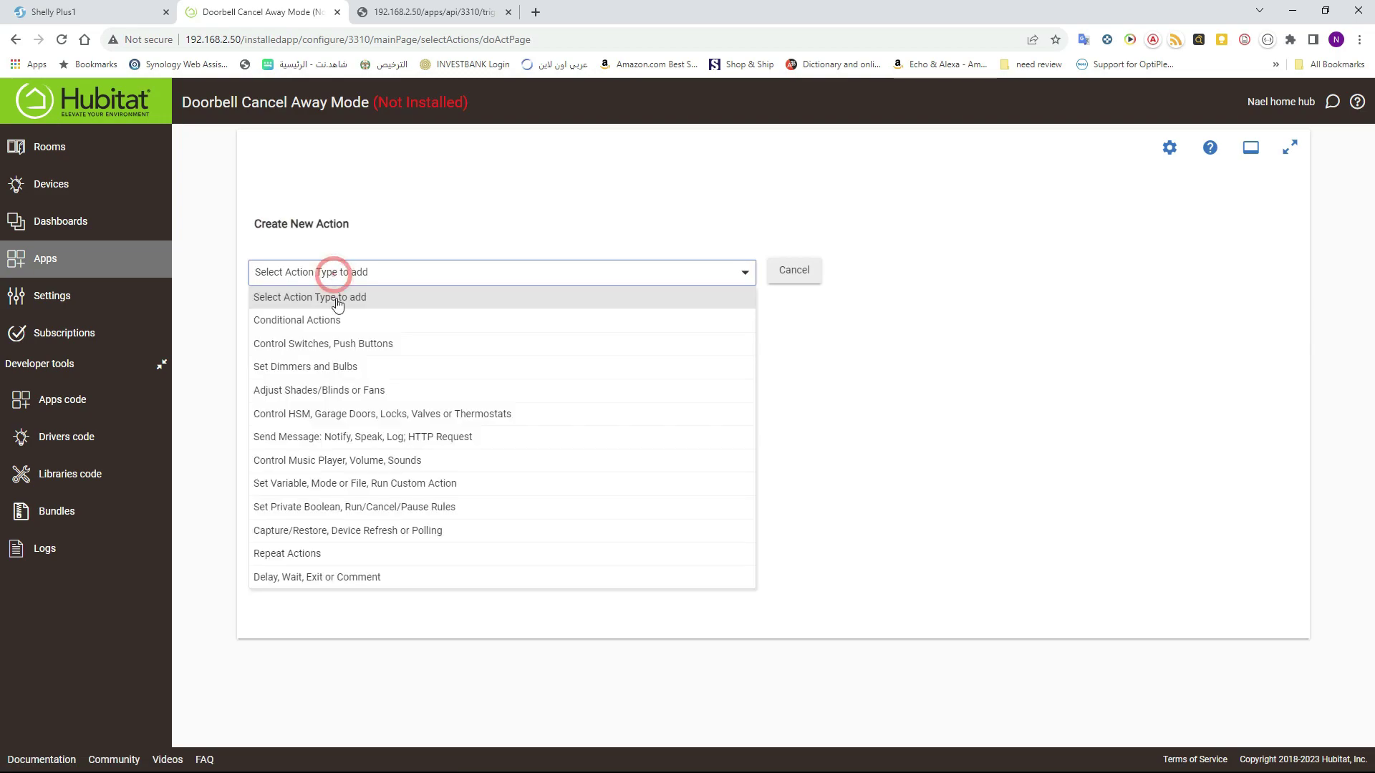
pyautogui.click(337, 576)
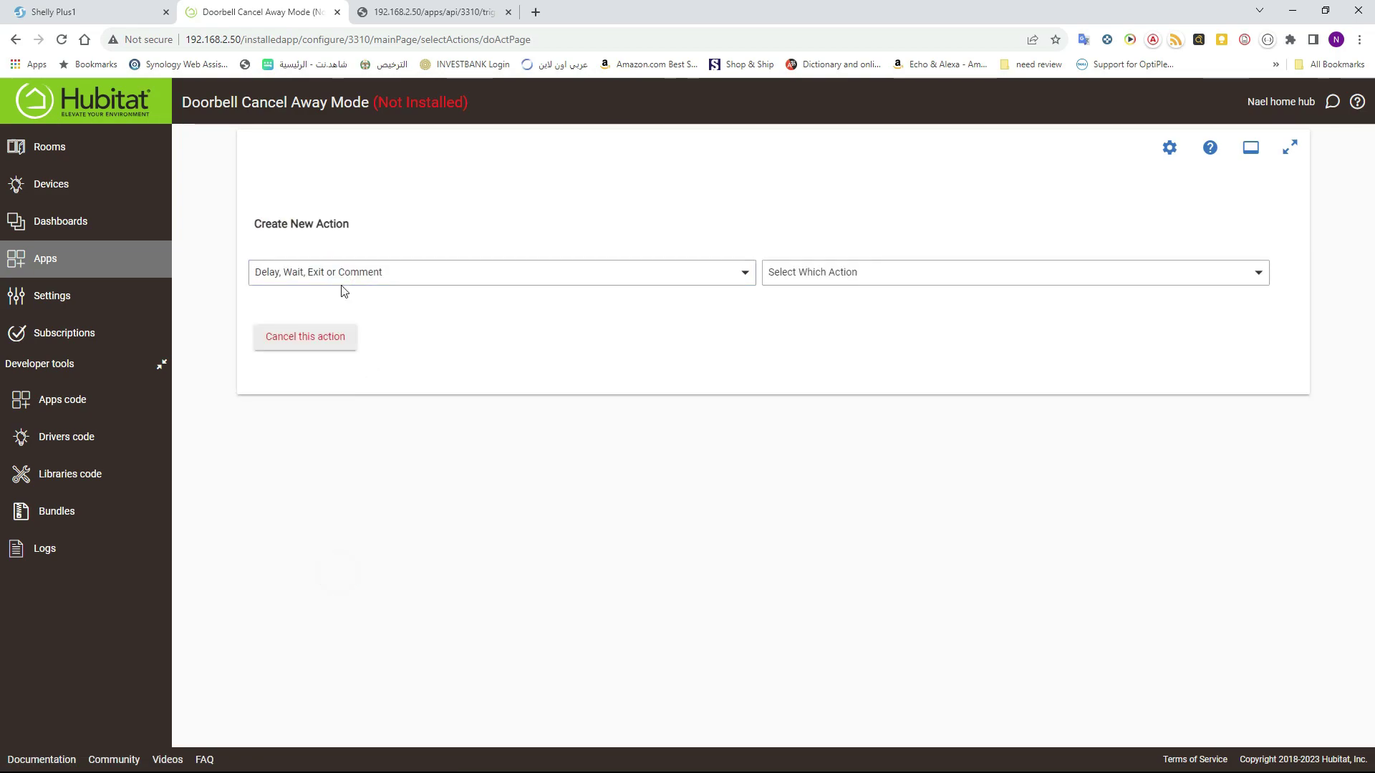
pyautogui.click(812, 275)
pyautogui.click(810, 386)
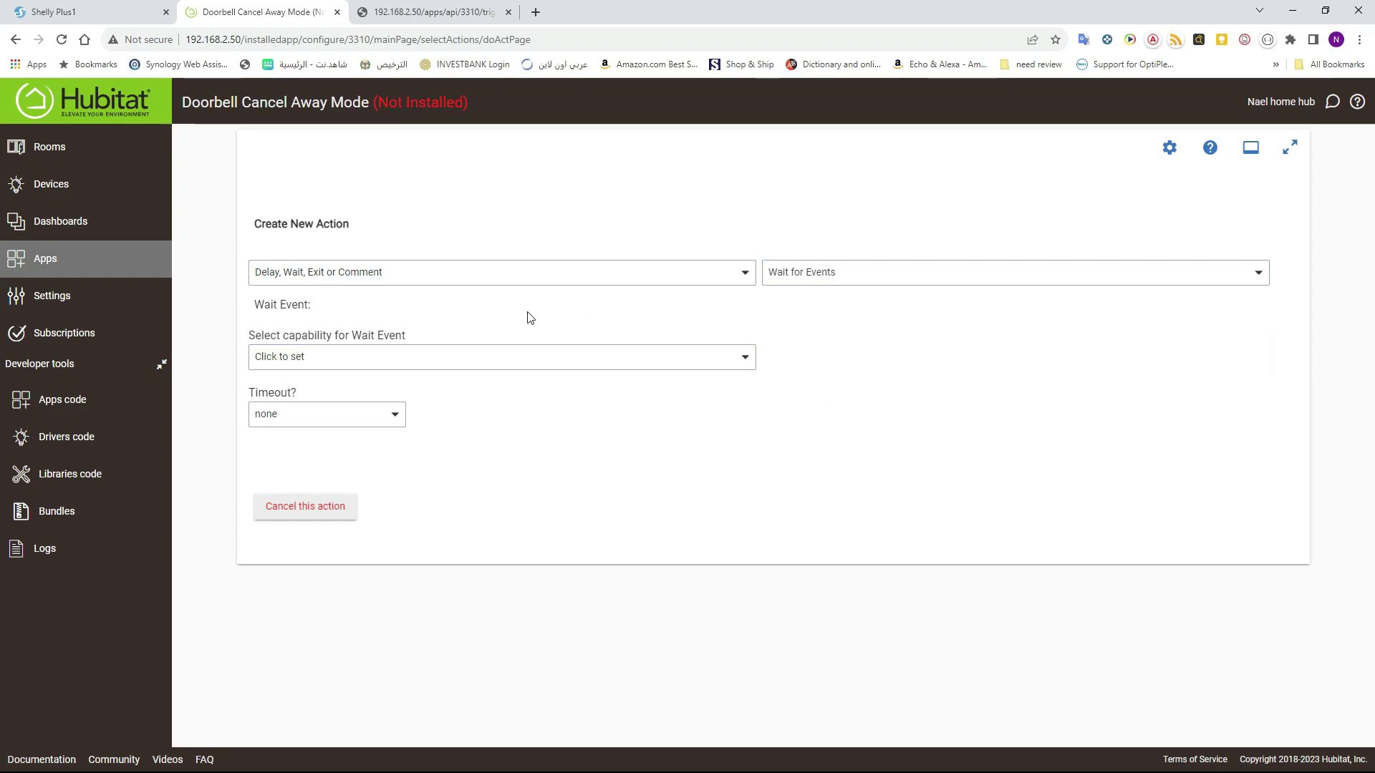
# Set the wait event to the Contact capability with the Front Door Sensor reporting open
pyautogui.click(423, 357)
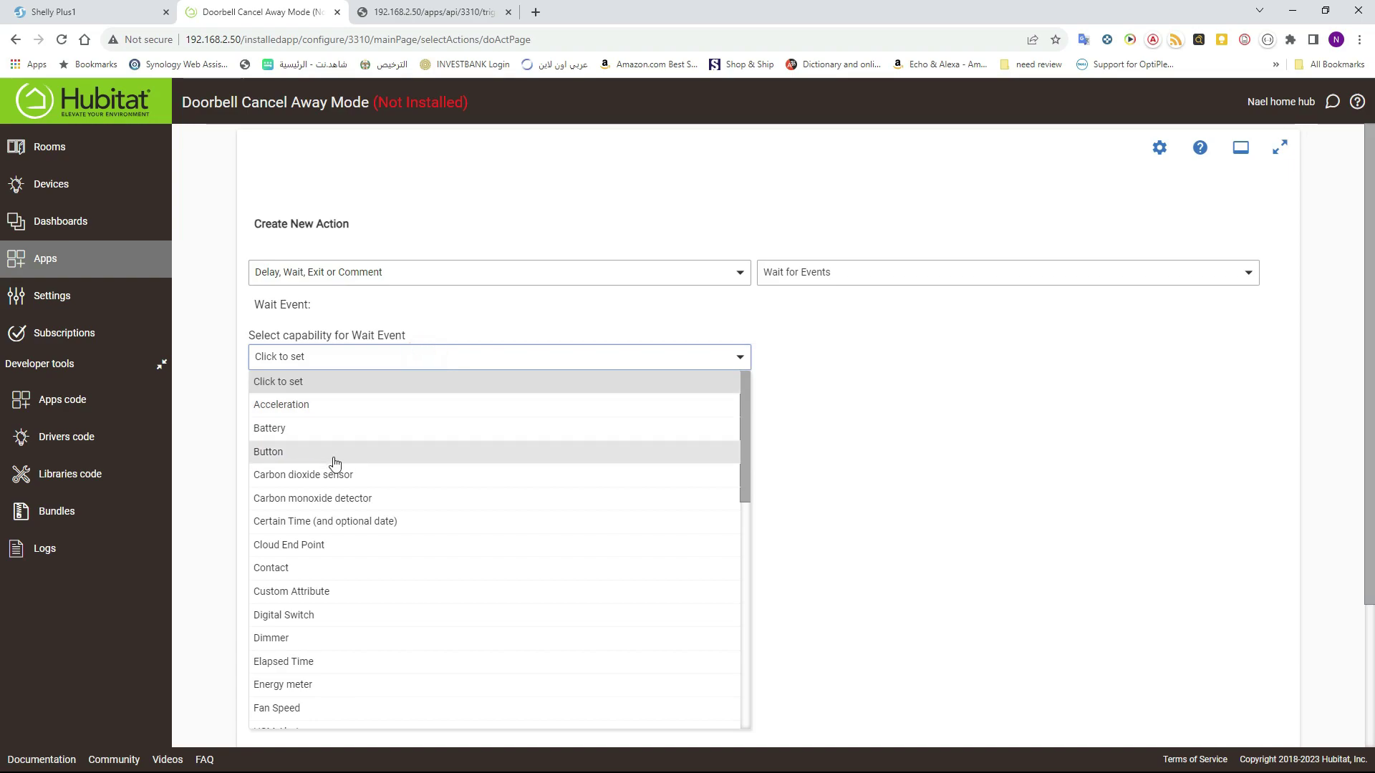
pyautogui.click(308, 567)
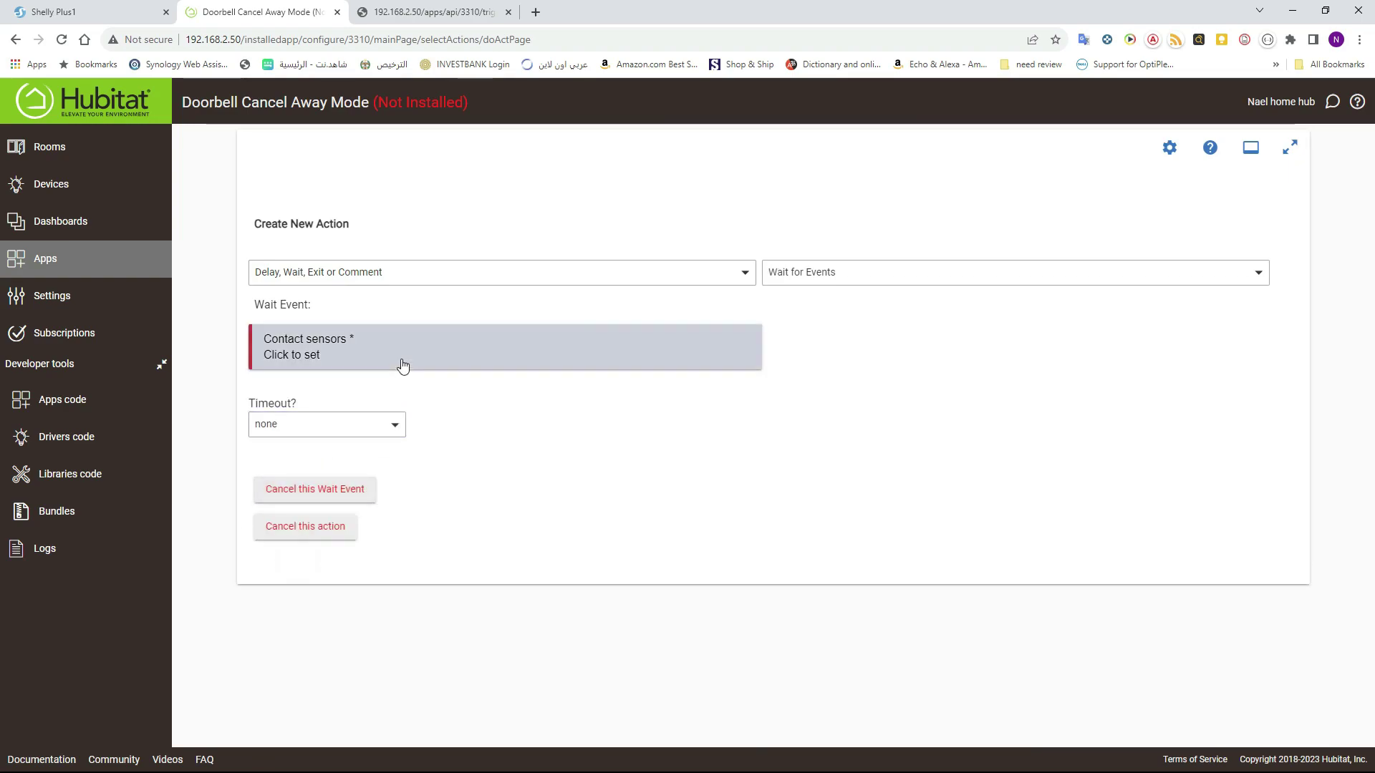
pyautogui.click(402, 366)
pyautogui.click(312, 452)
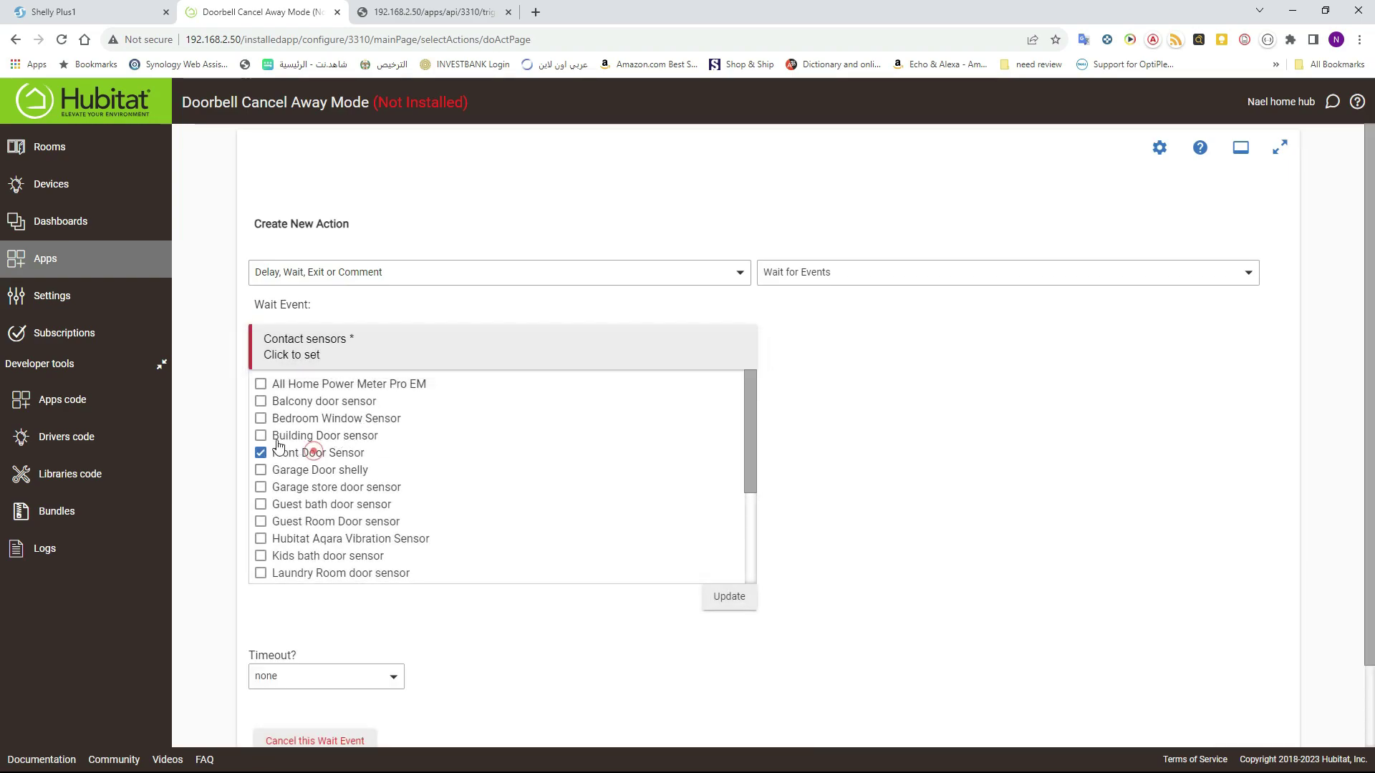
pyautogui.click(228, 381)
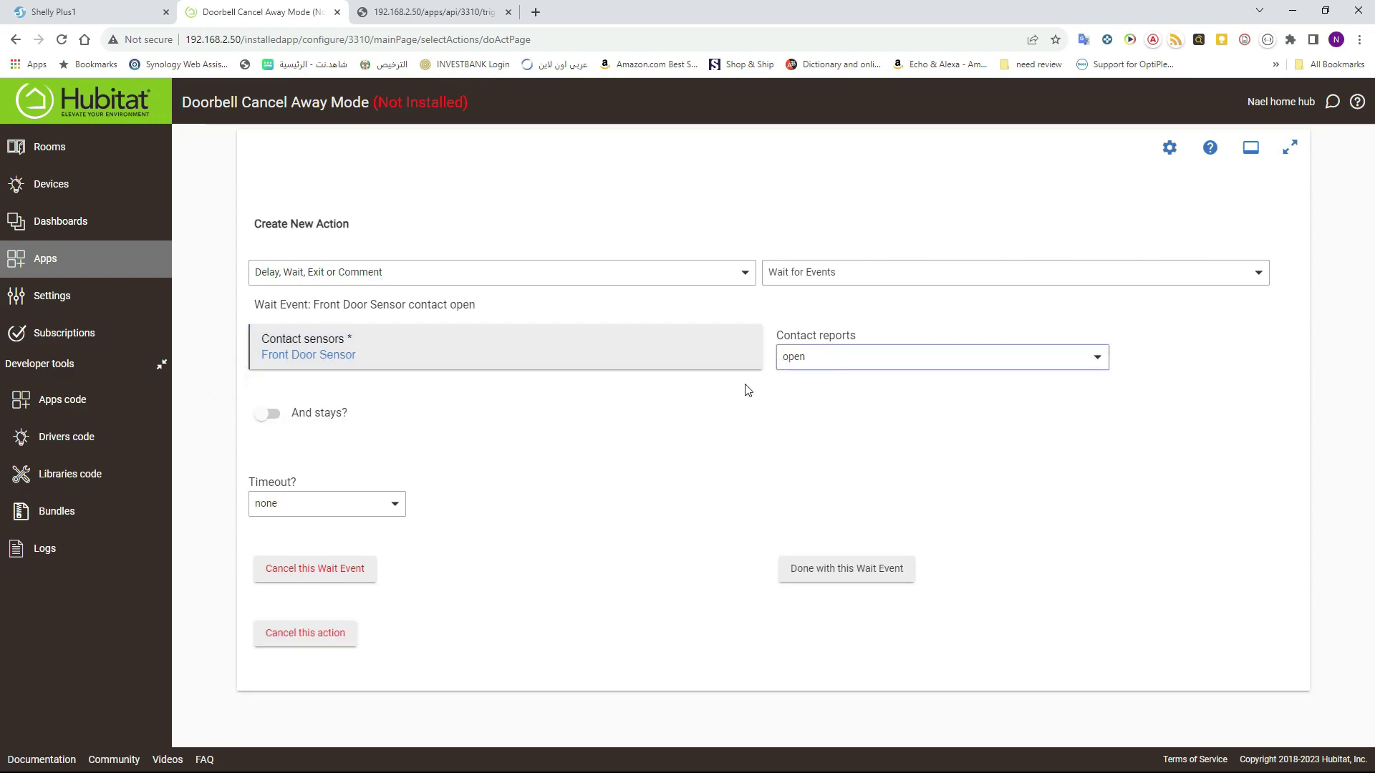
# Add an hrs:min:sec timeout of 10 seconds to the wait event and finish the action
pyautogui.click(389, 504)
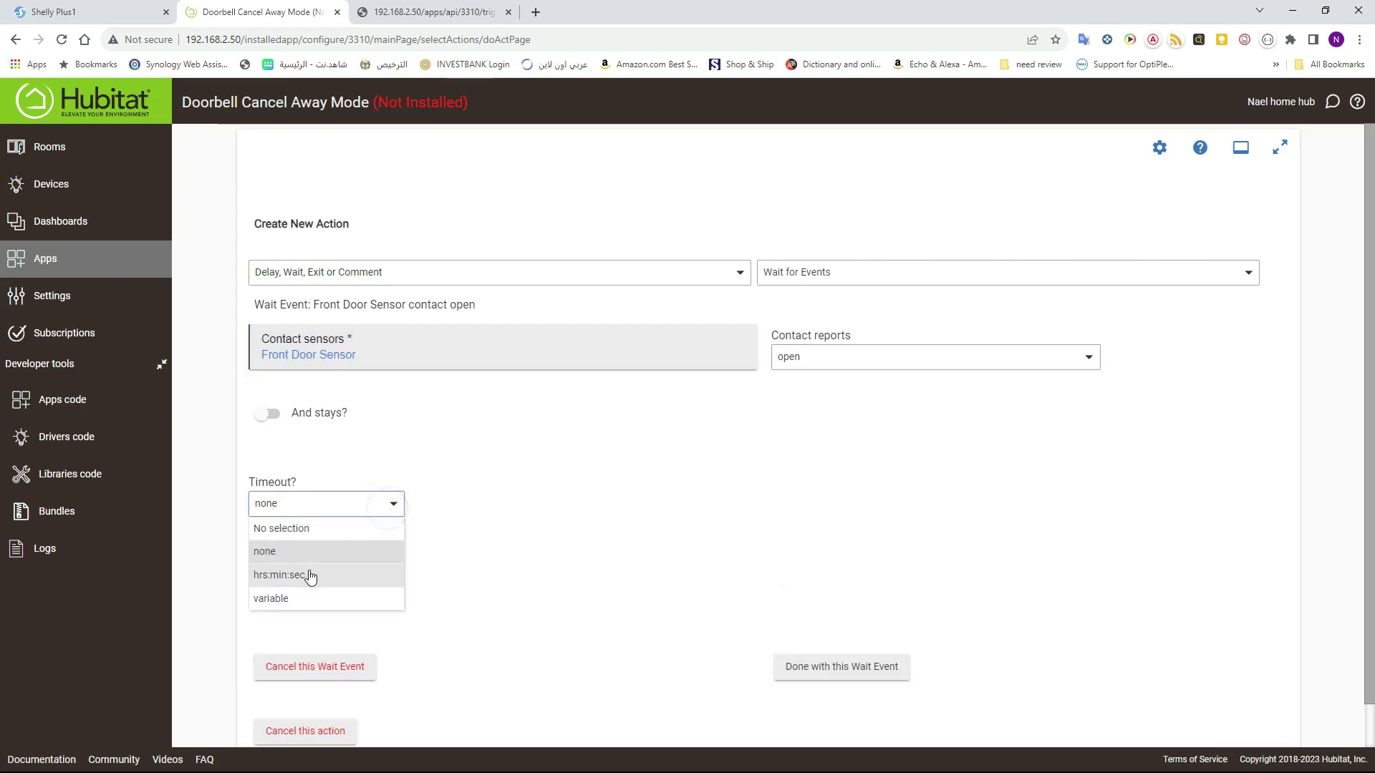
pyautogui.click(309, 577)
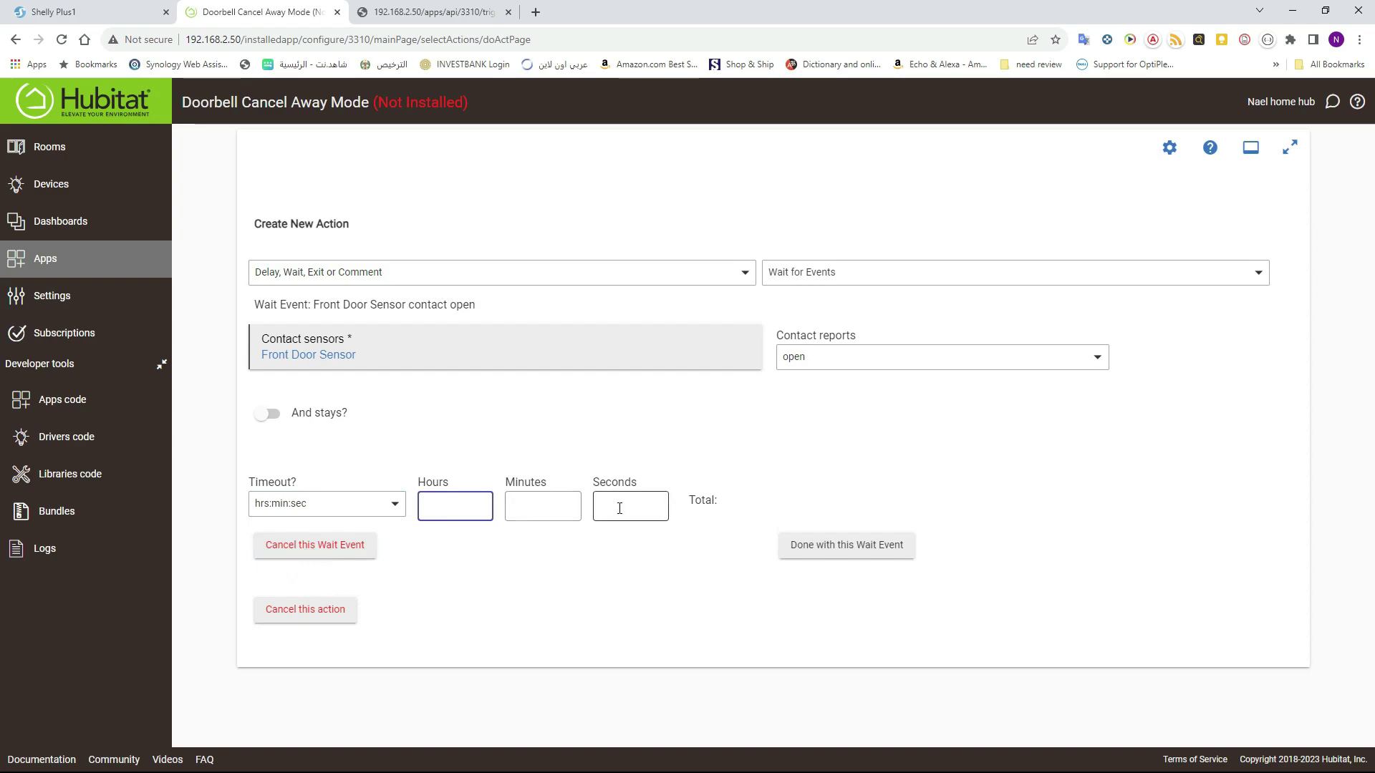
pyautogui.click(620, 507)
pyautogui.write('10')
pyautogui.click(620, 471)
pyautogui.click(792, 547)
pyautogui.click(799, 395)
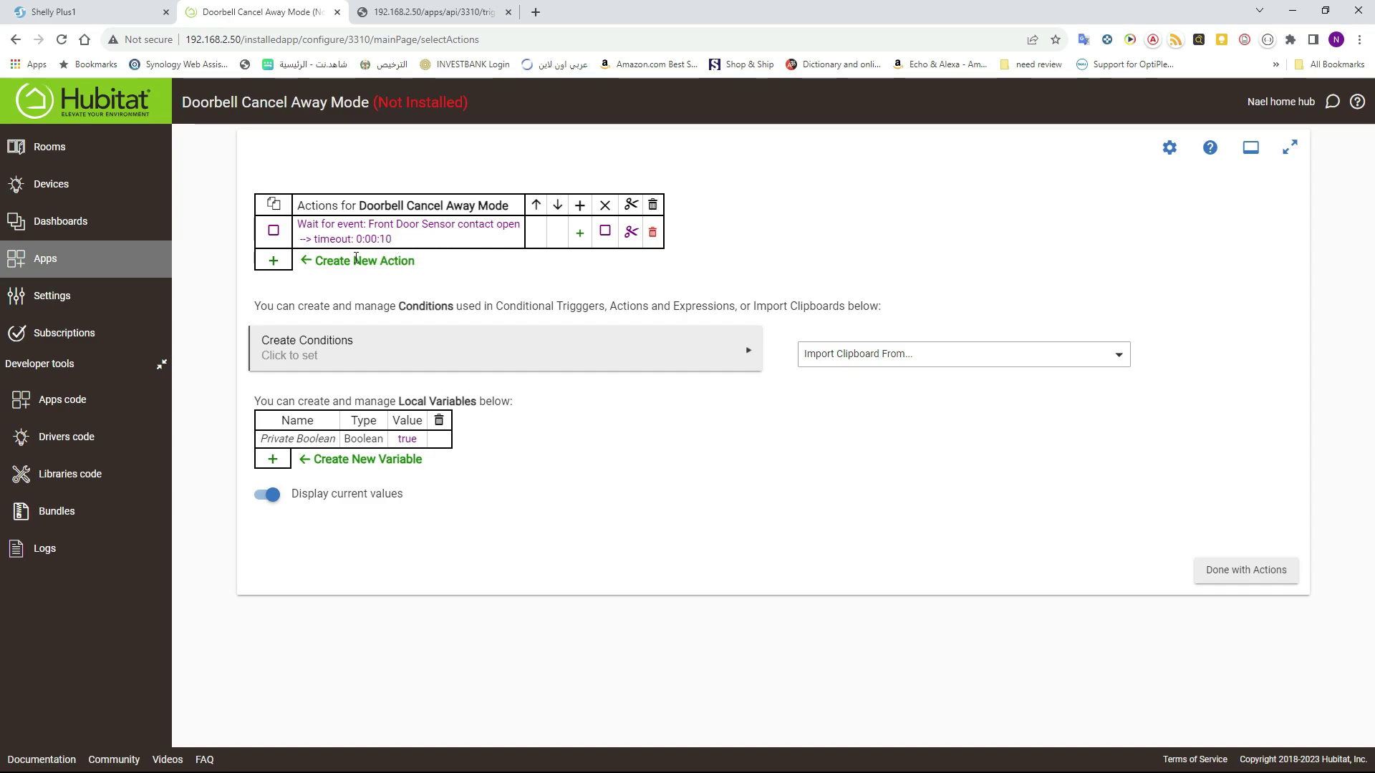
# Create a new rule action of type Conditional Actions and choose IF Expression THEN
pyautogui.click(273, 267)
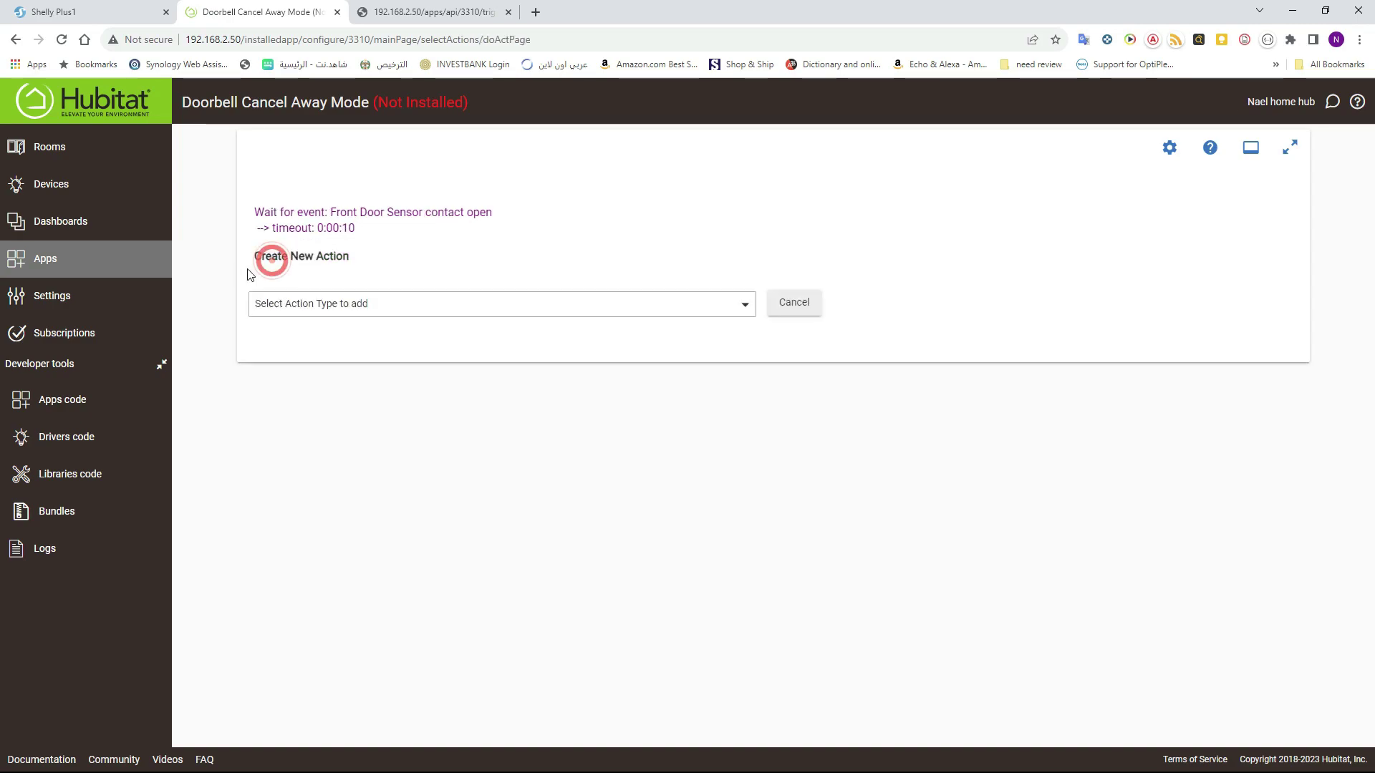
pyautogui.click(357, 305)
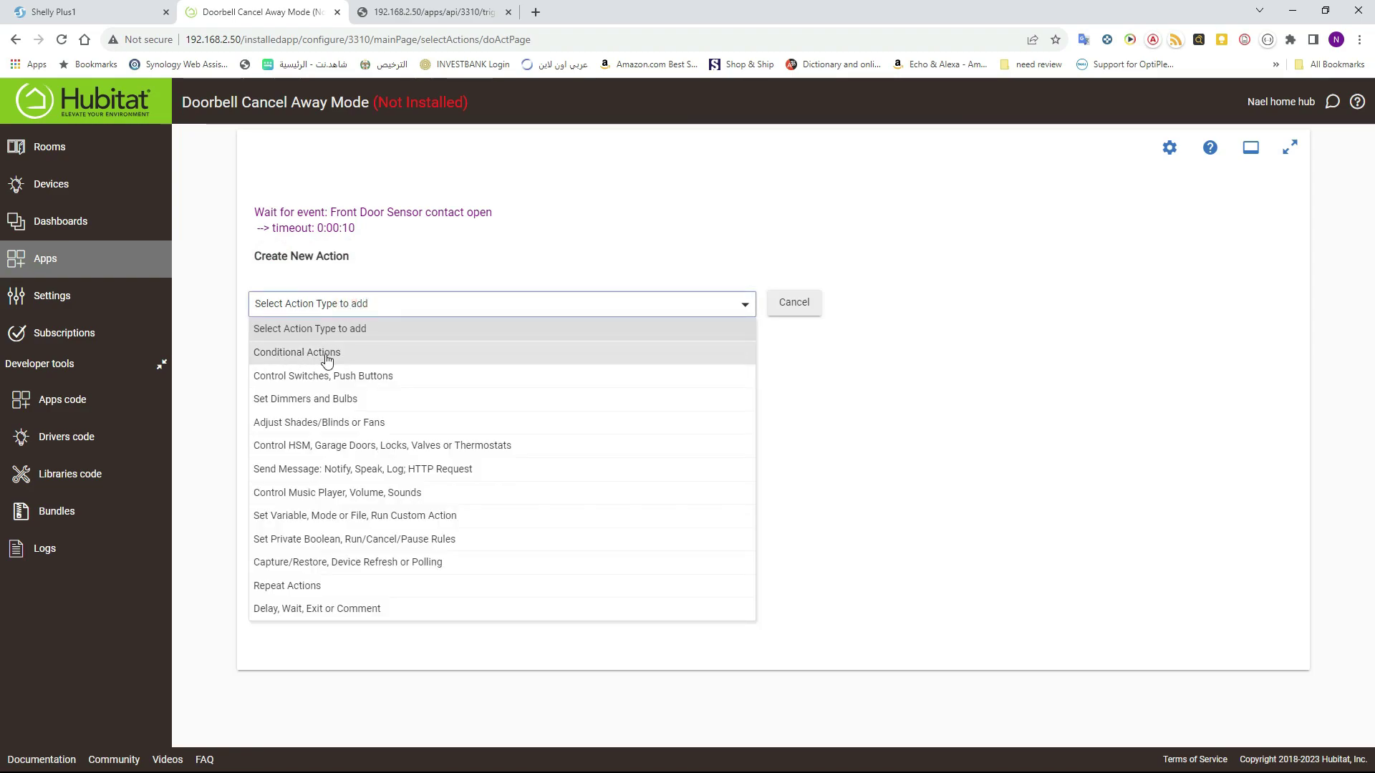
pyautogui.click(327, 359)
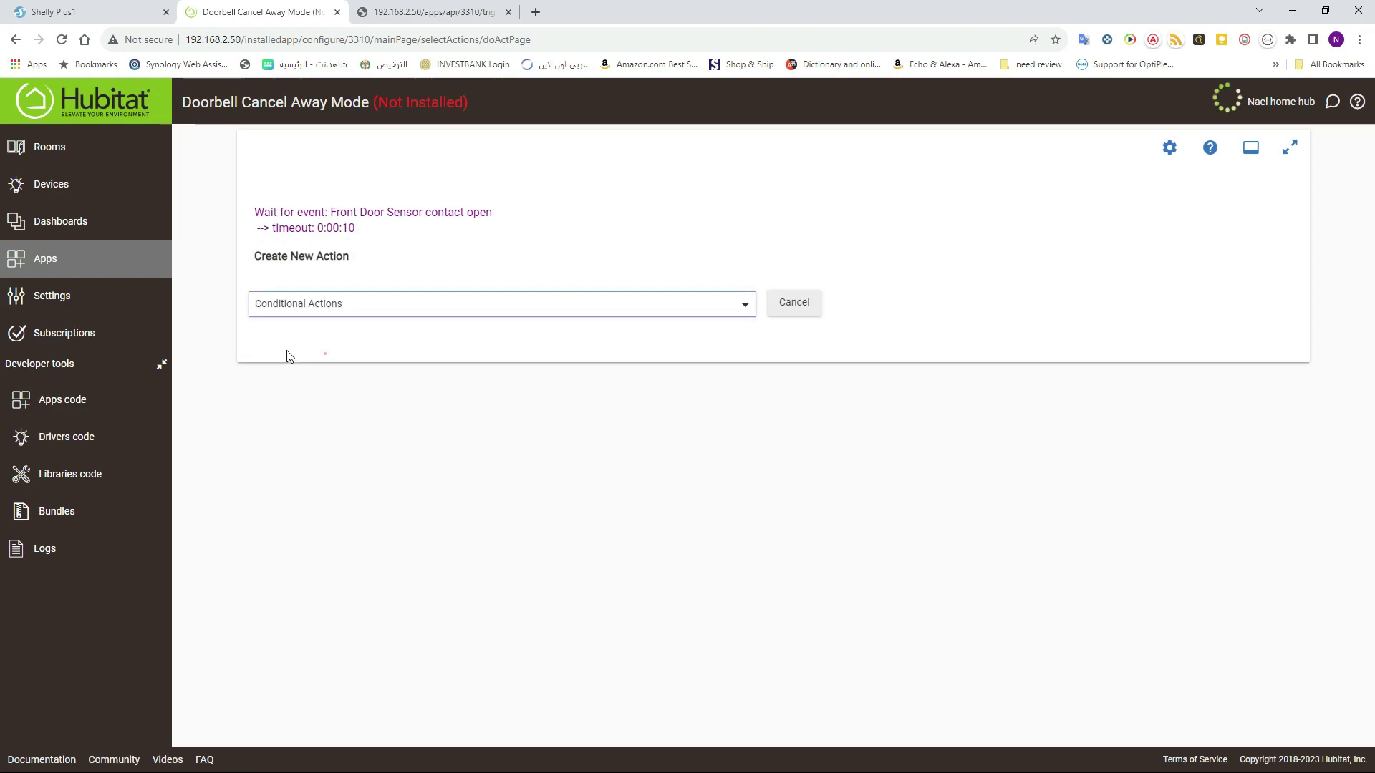
pyautogui.click(813, 304)
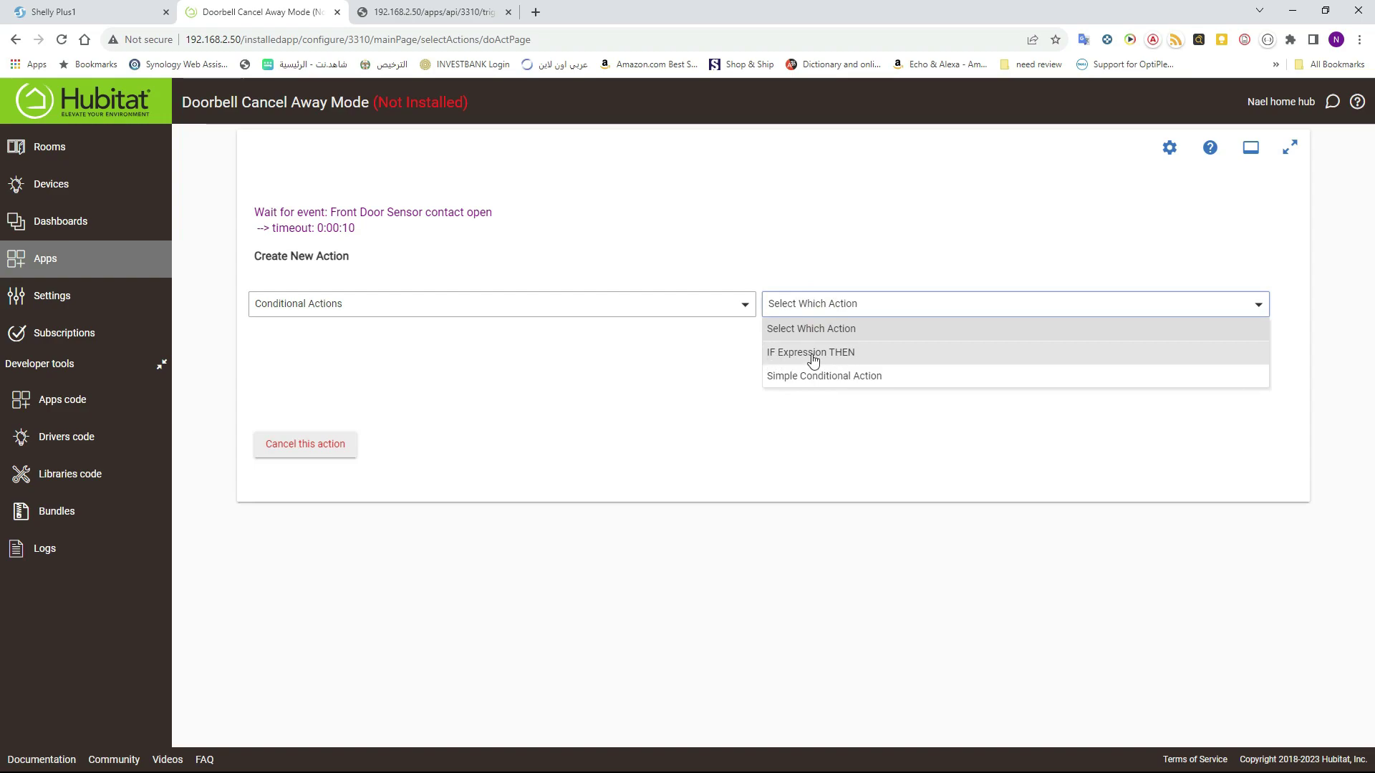
pyautogui.click(814, 353)
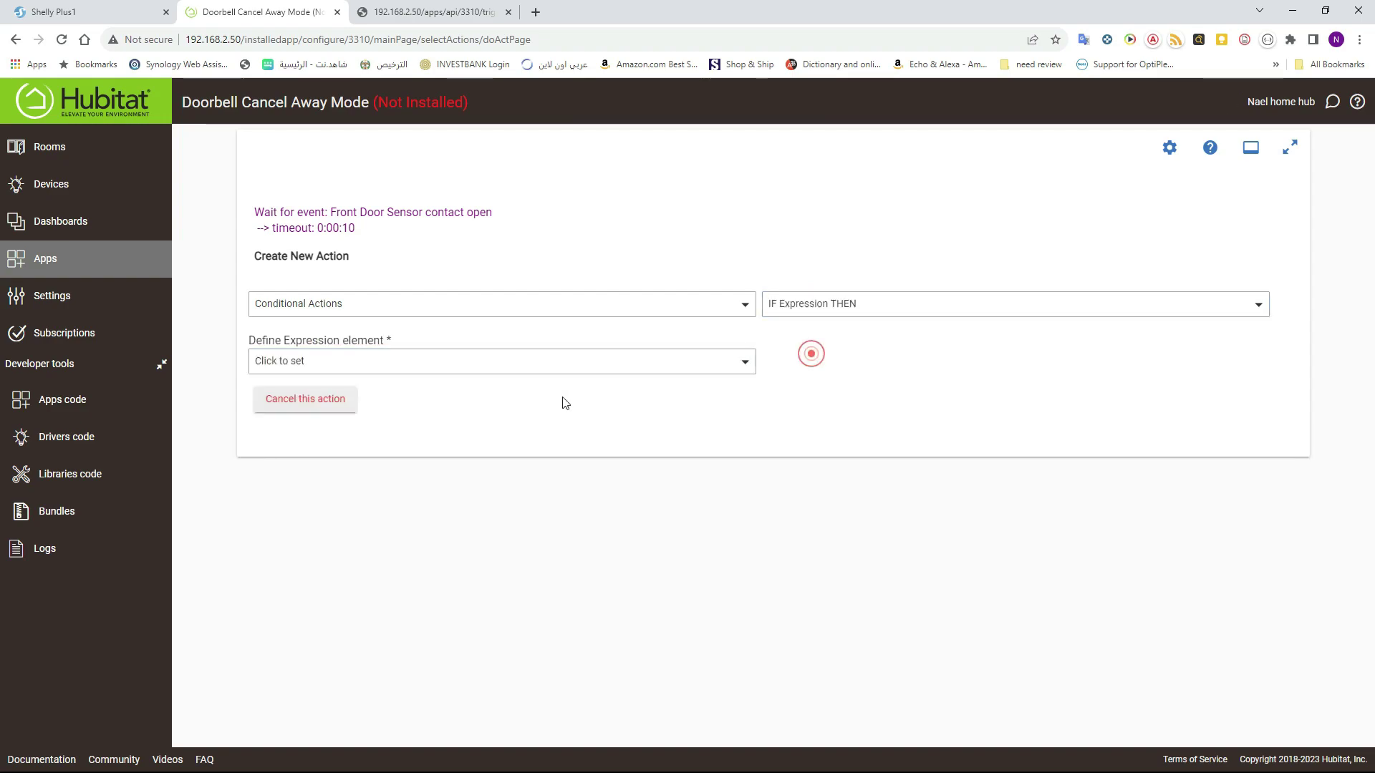
# Define a new Contact condition for the Front Door Sensor being open and finish the IF expression
pyautogui.click(508, 372)
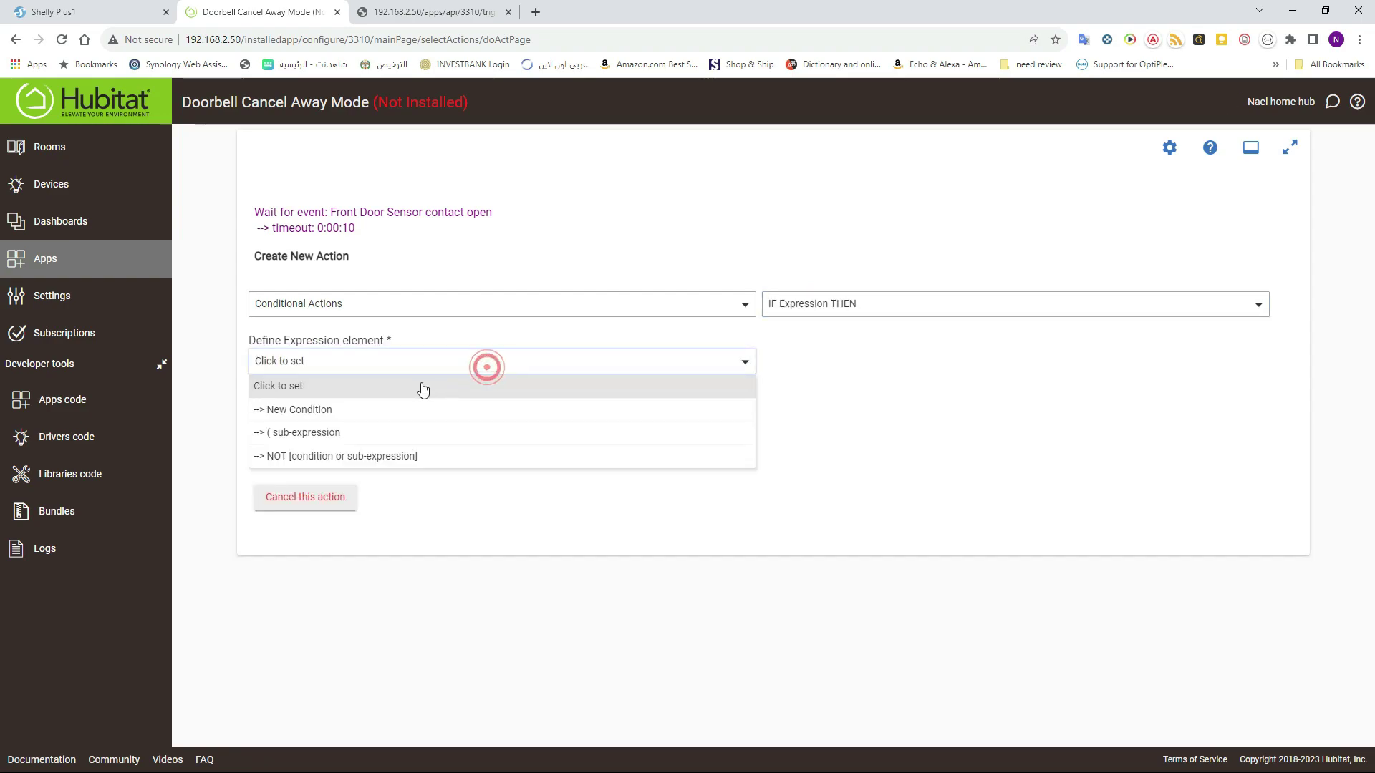
pyautogui.click(332, 411)
pyautogui.click(380, 367)
pyautogui.click(330, 549)
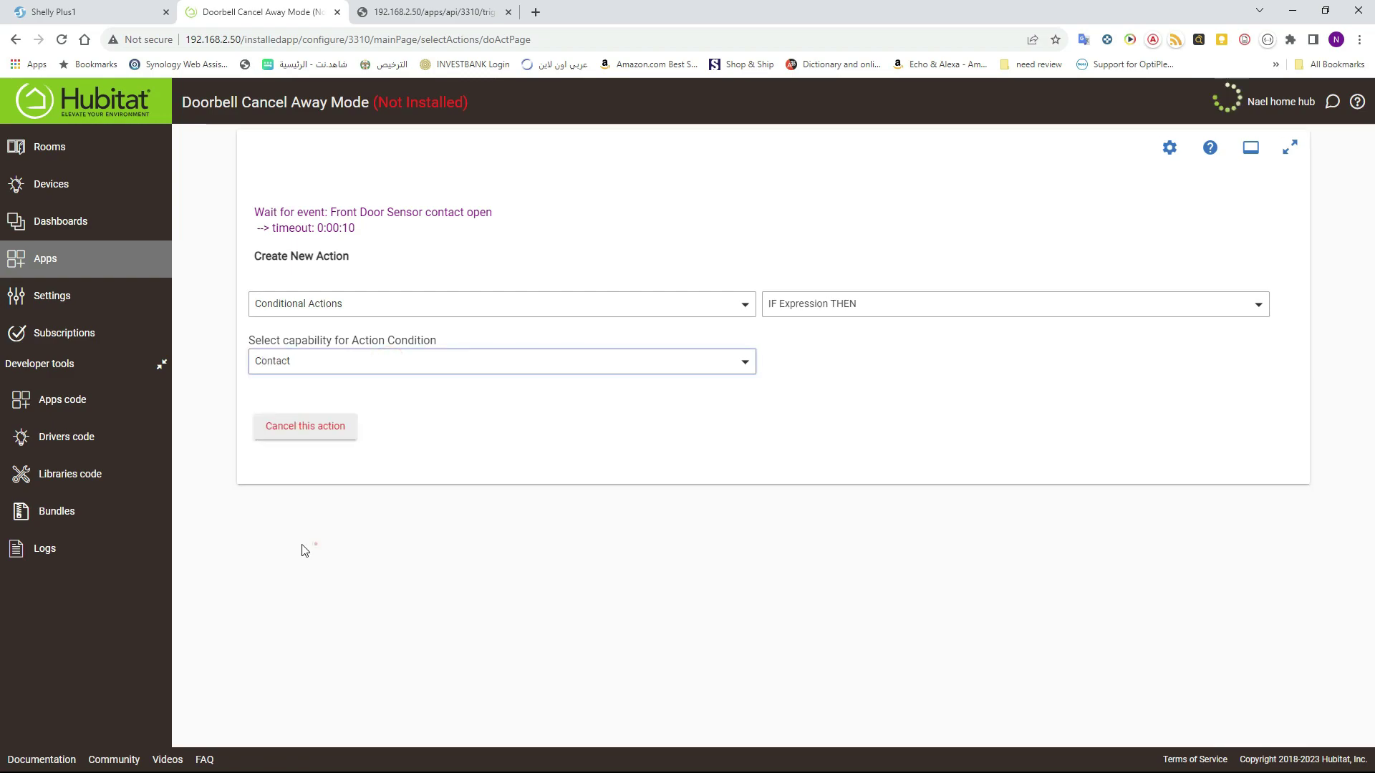
pyautogui.click(374, 346)
pyautogui.click(309, 457)
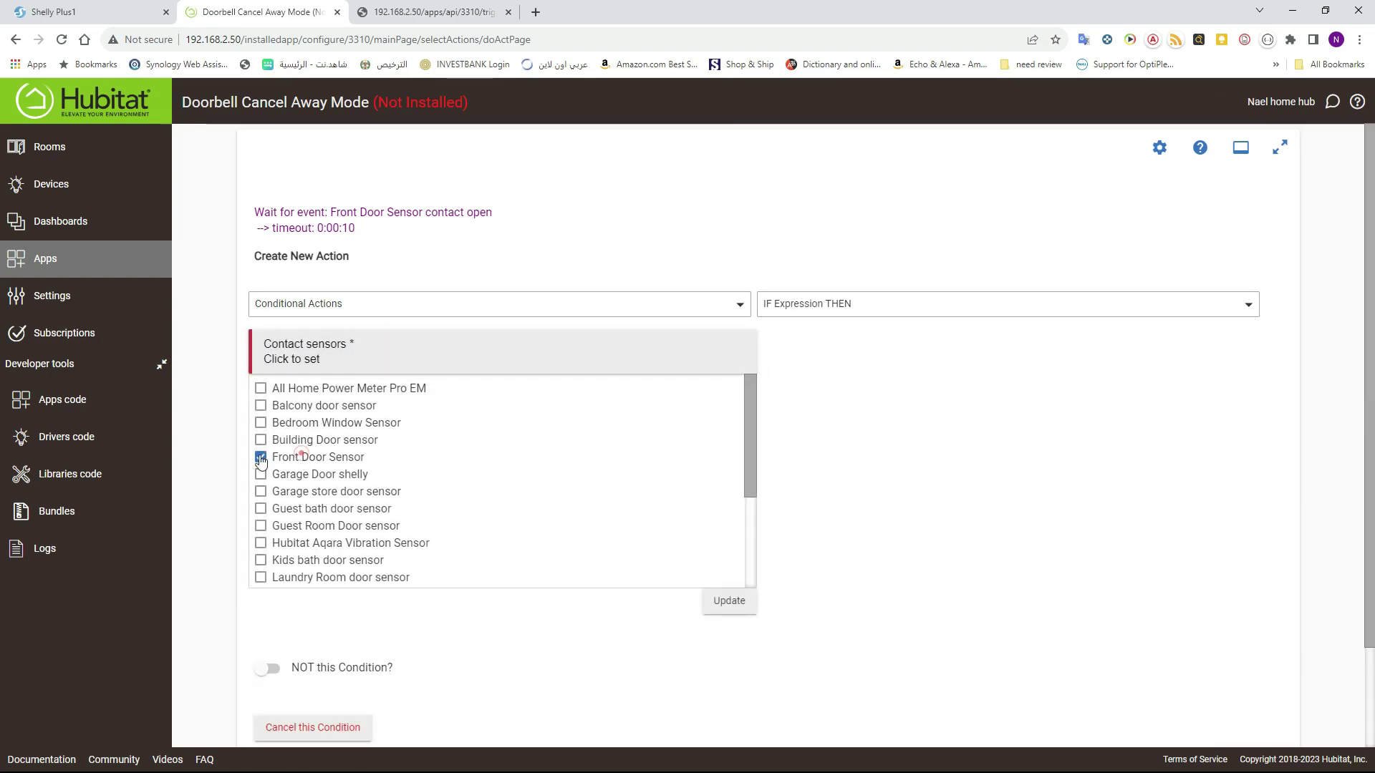
pyautogui.click(227, 421)
pyautogui.click(796, 504)
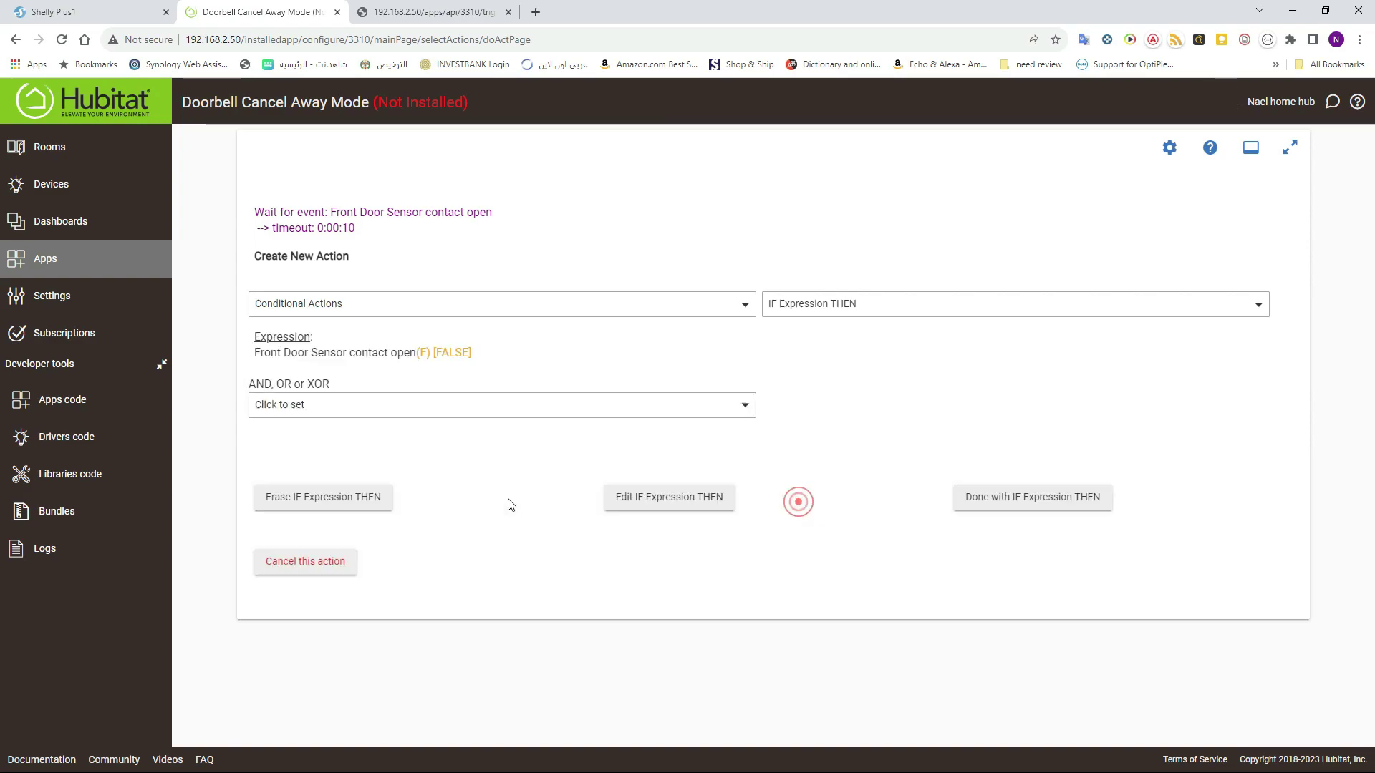
pyautogui.click(979, 494)
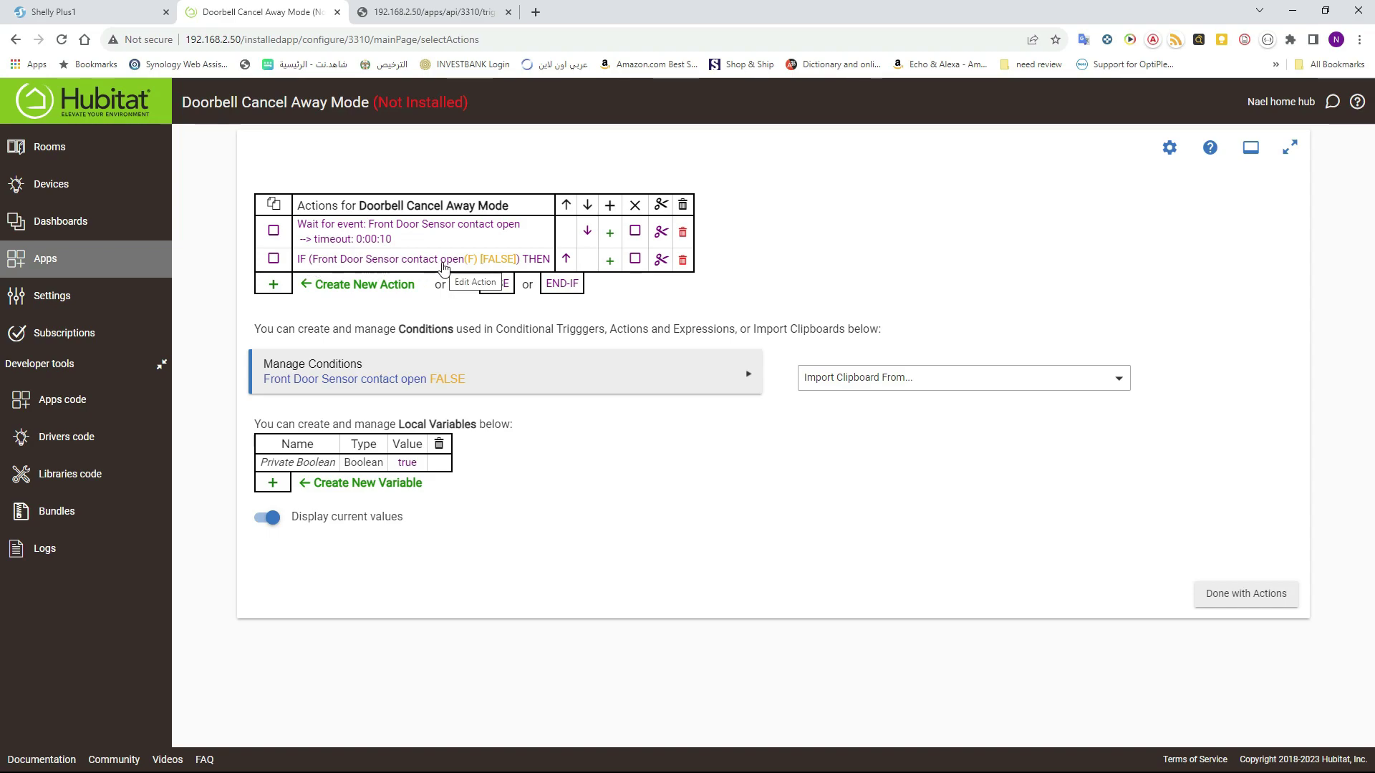
# Create a new action of type Set Variable, Mode or File, Run Custom Action and choose Run Custom Action
pyautogui.click(272, 284)
pyautogui.click(389, 321)
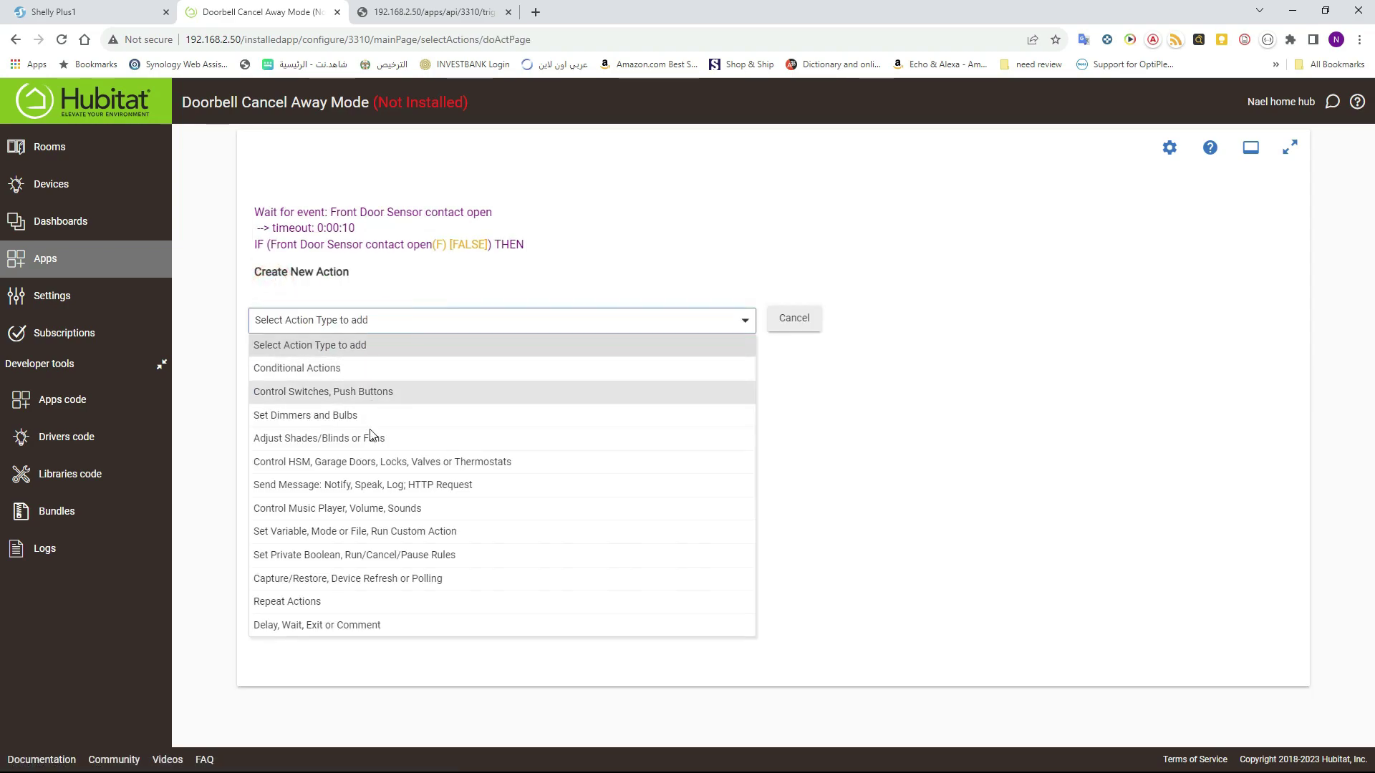
pyautogui.click(374, 532)
pyautogui.click(811, 319)
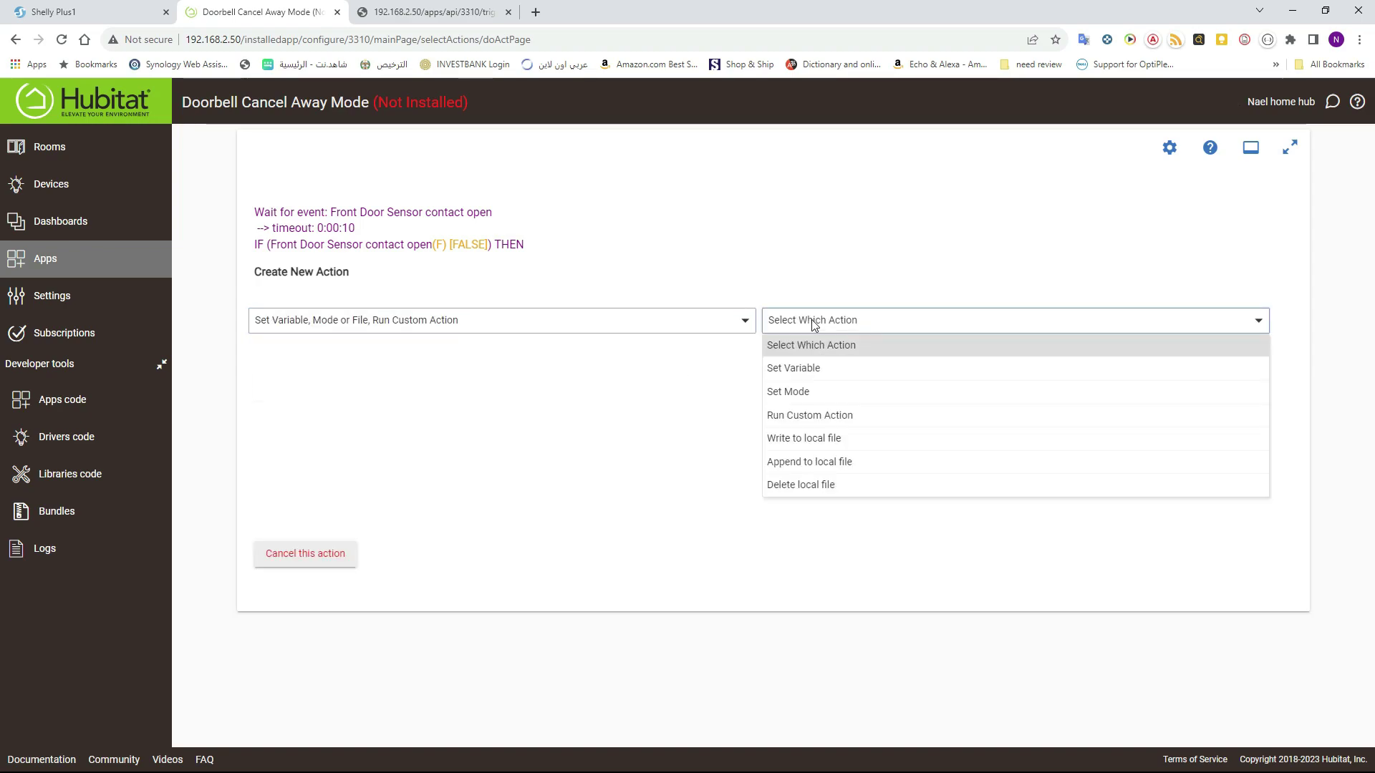
pyautogui.click(814, 424)
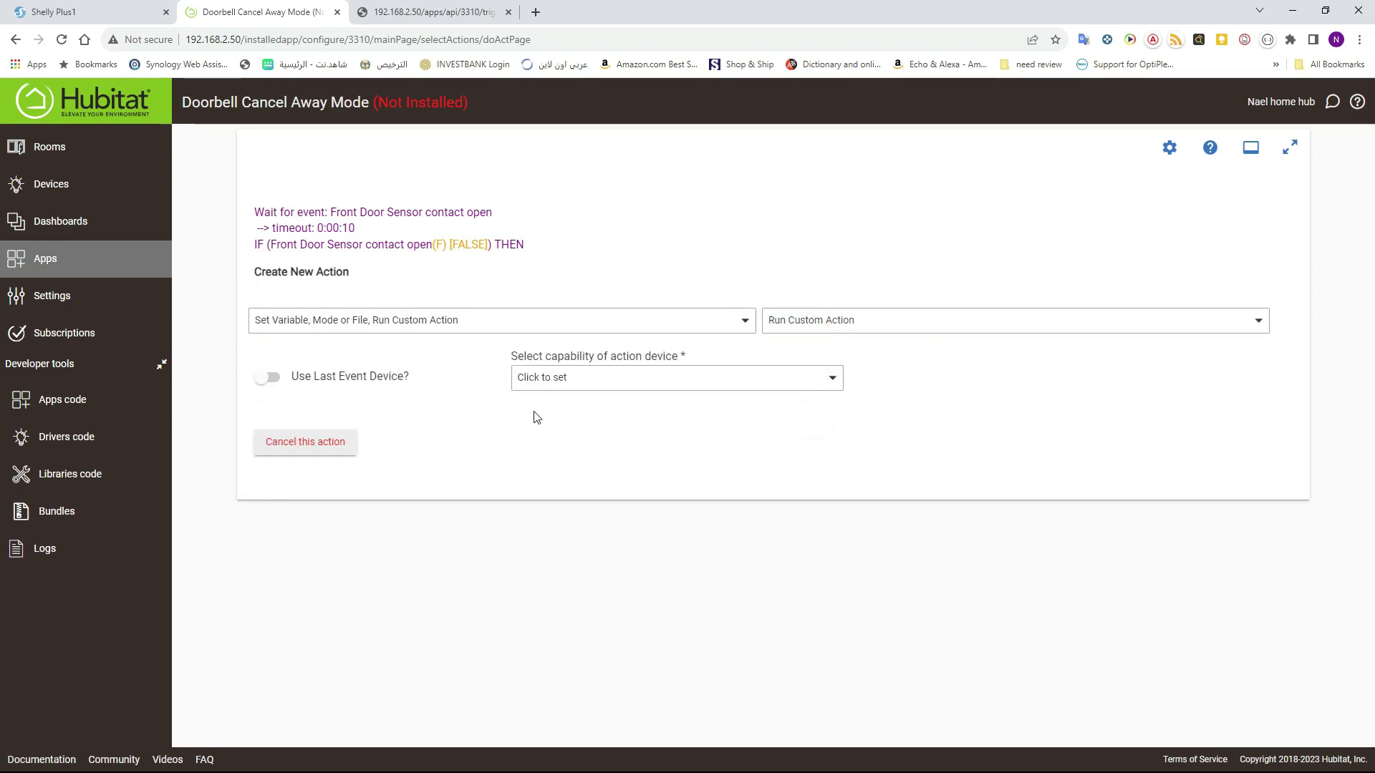
# Choose the Presence capability for the custom action and select the Virtual Presence device to act on
pyautogui.click(541, 381)
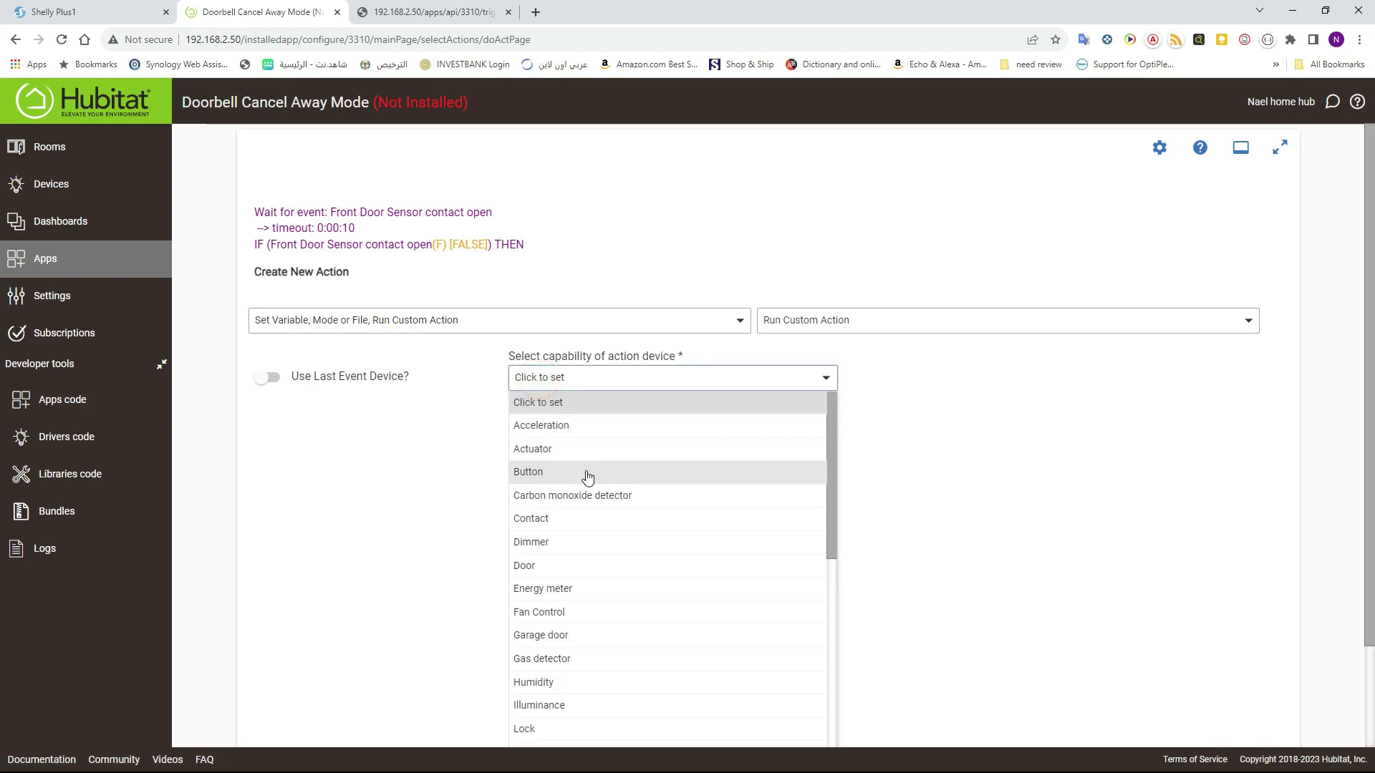
pyautogui.scroll(-1, 588, 481)
pyautogui.scroll(-3, 588, 481)
pyautogui.click(564, 560)
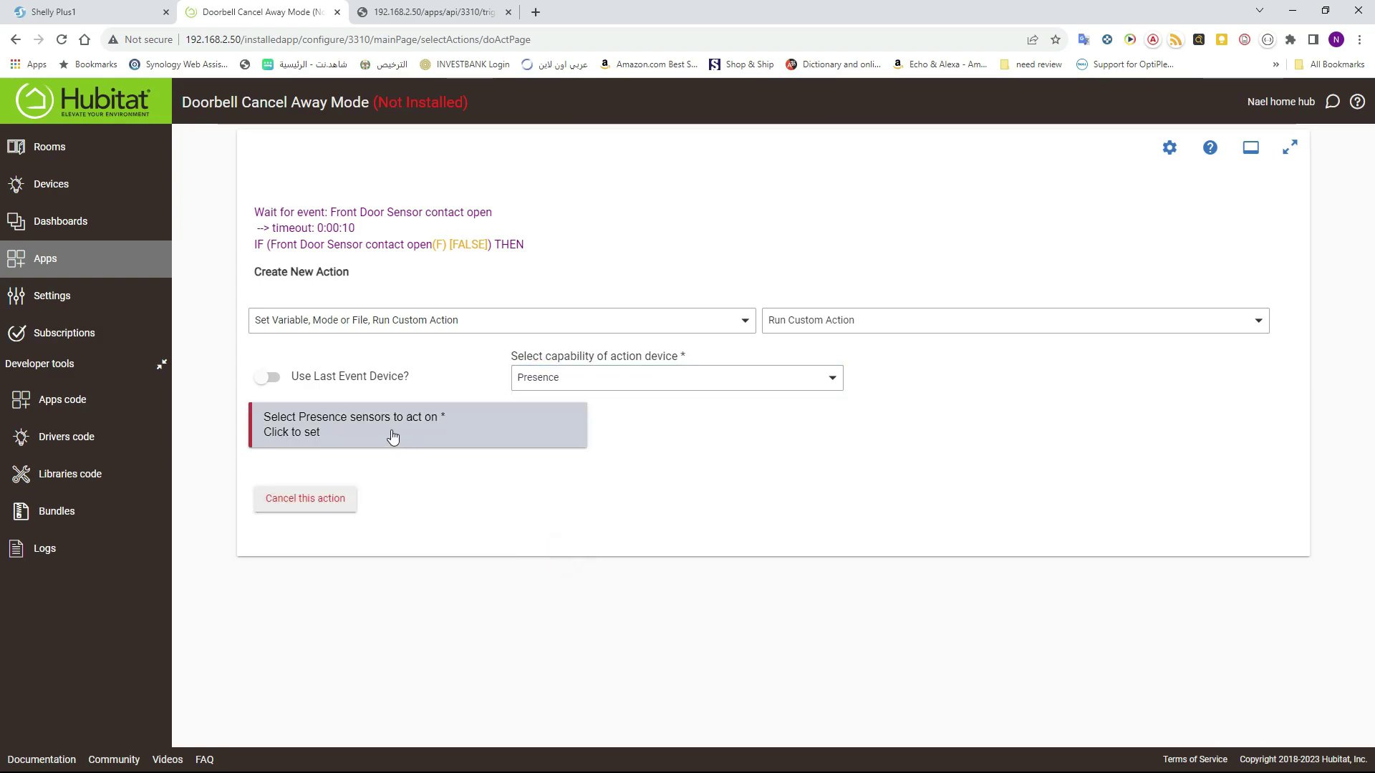
pyautogui.click(329, 436)
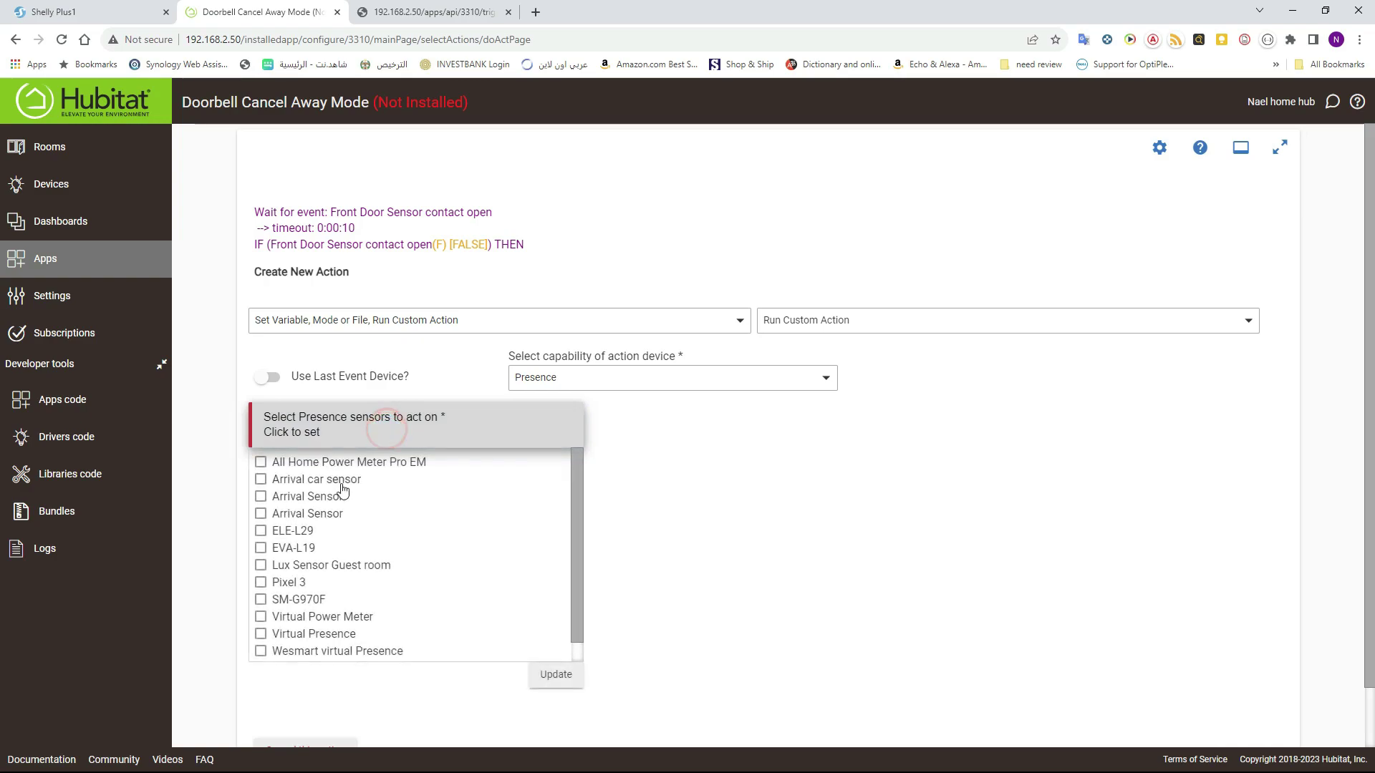
pyautogui.click(333, 633)
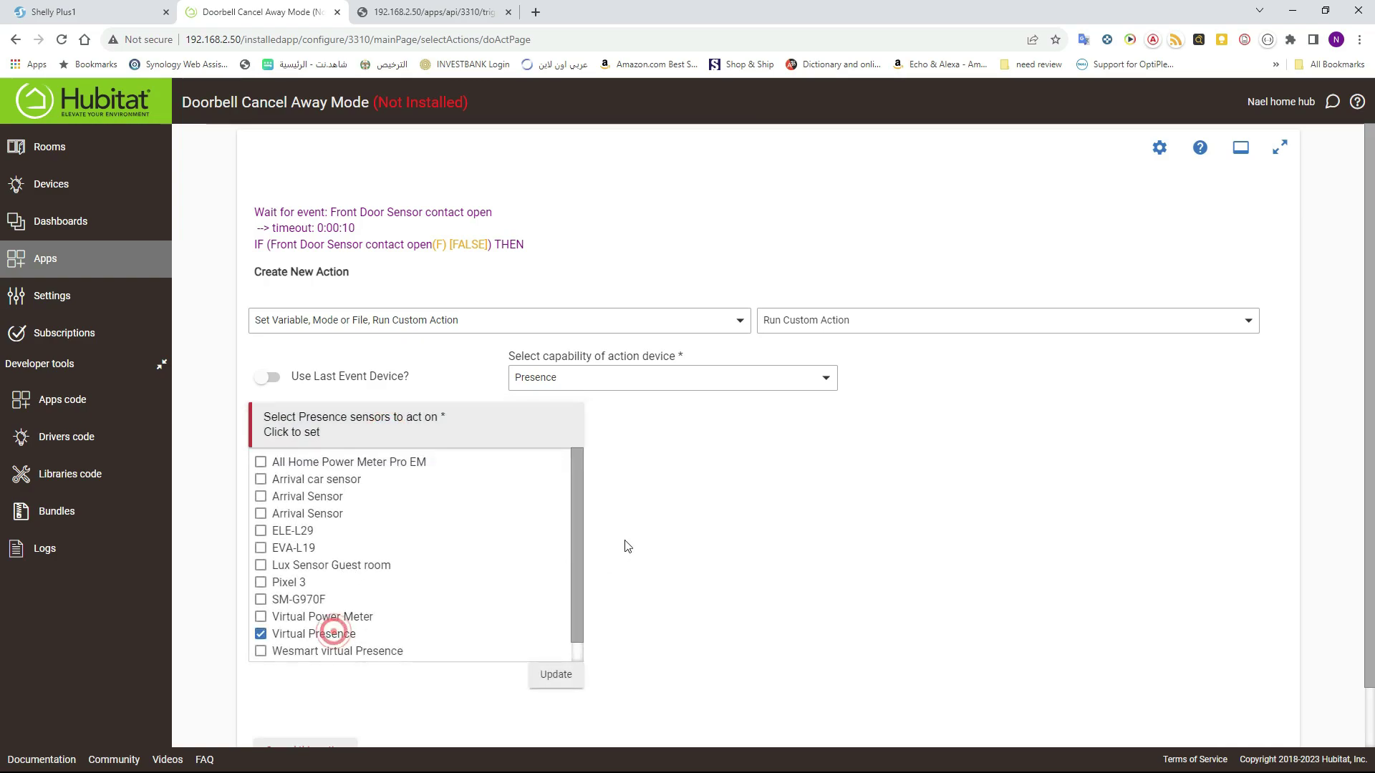
pyautogui.click(624, 538)
# Choose the arrived command for the Virtual Presence device without a parameter type and finish the action
pyautogui.click(636, 437)
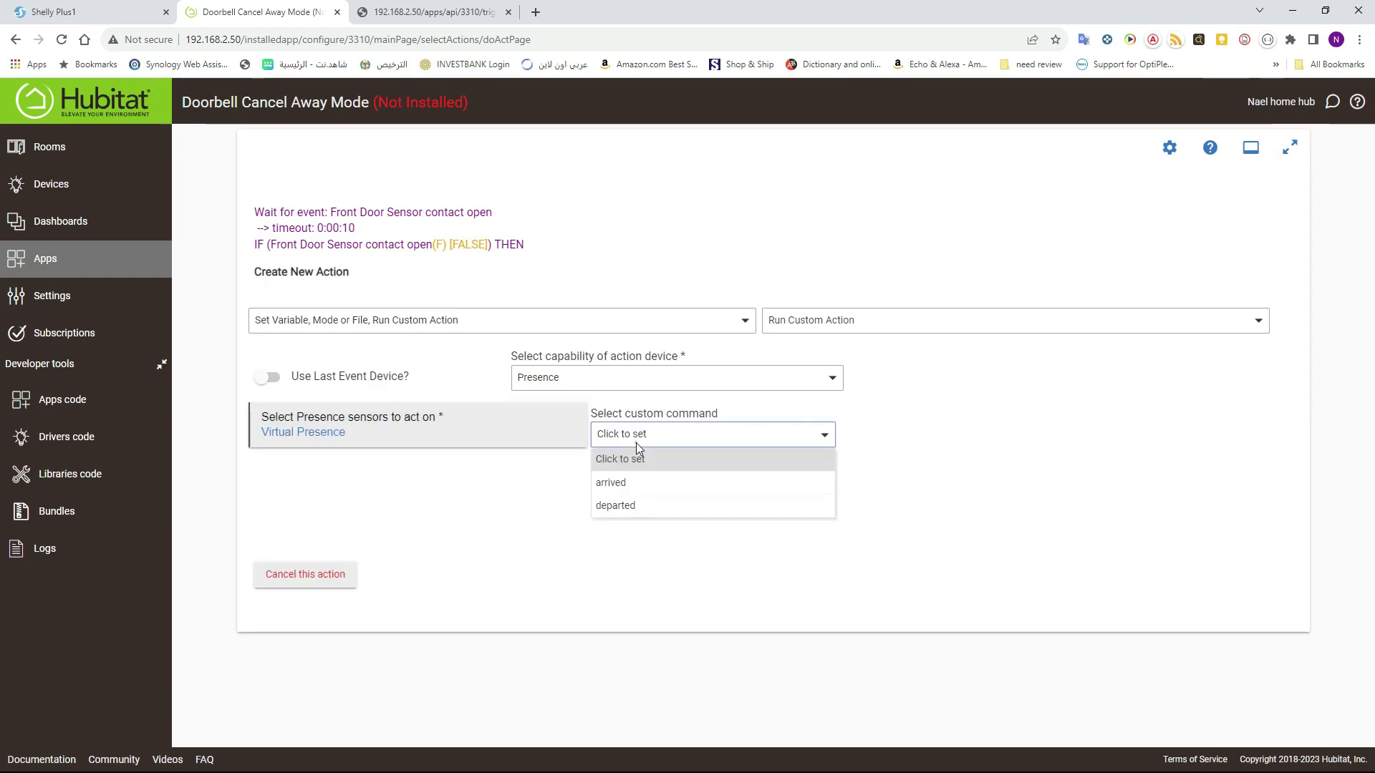
pyautogui.click(639, 485)
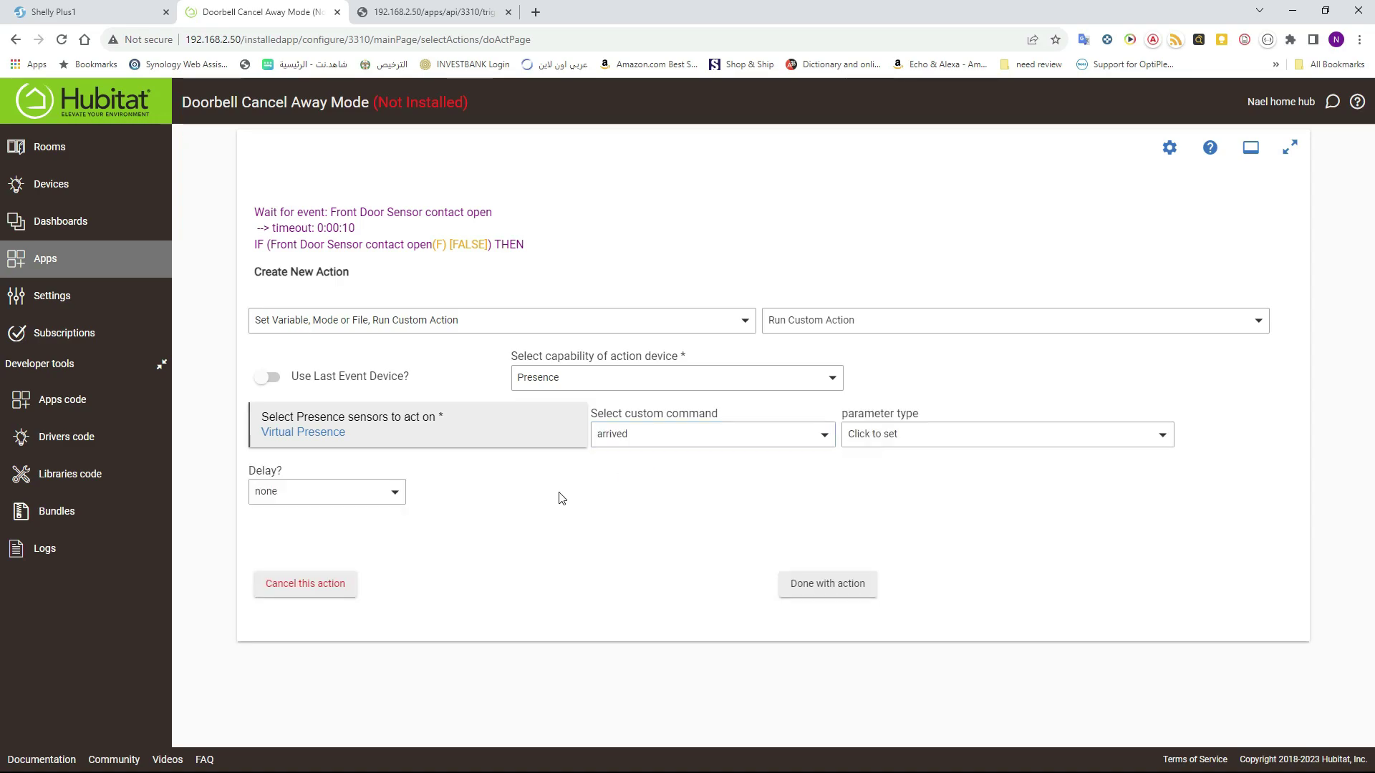
pyautogui.click(857, 434)
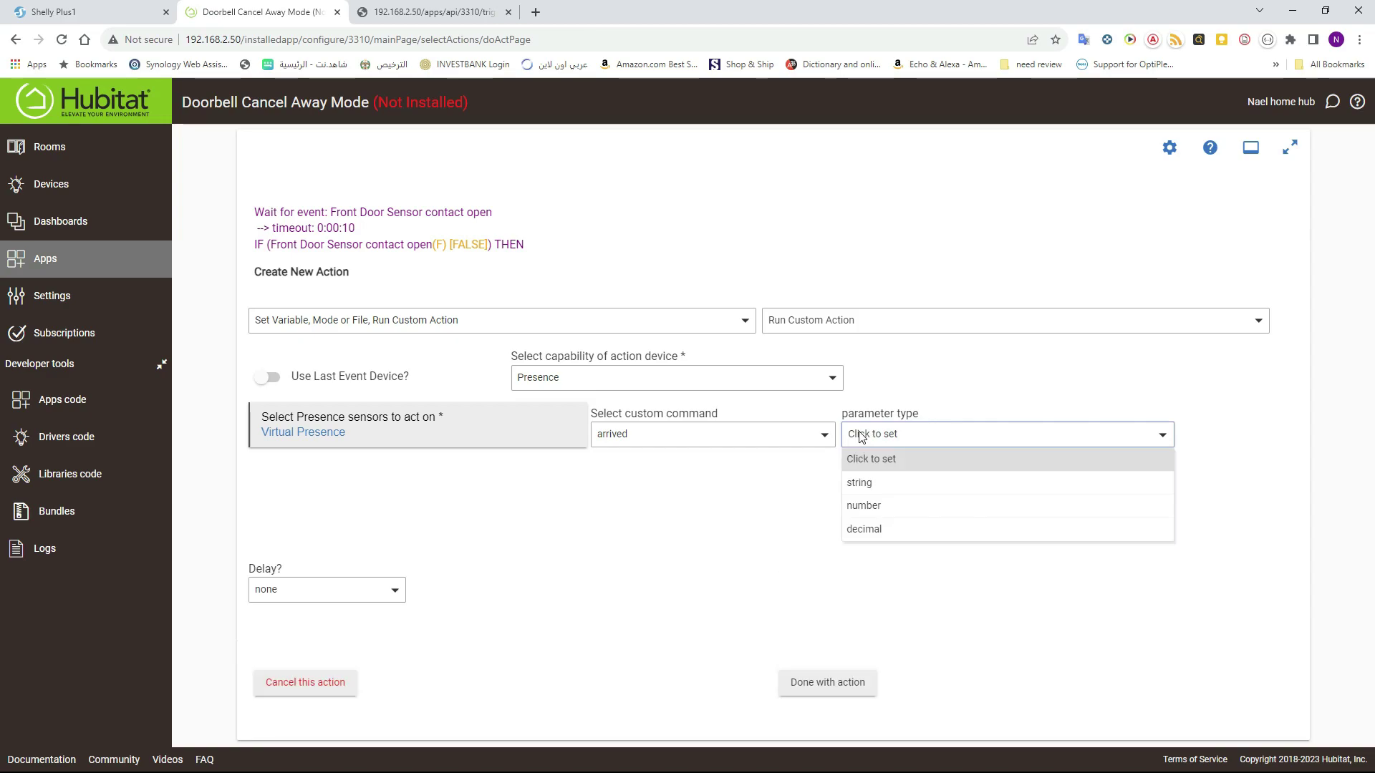
pyautogui.click(858, 434)
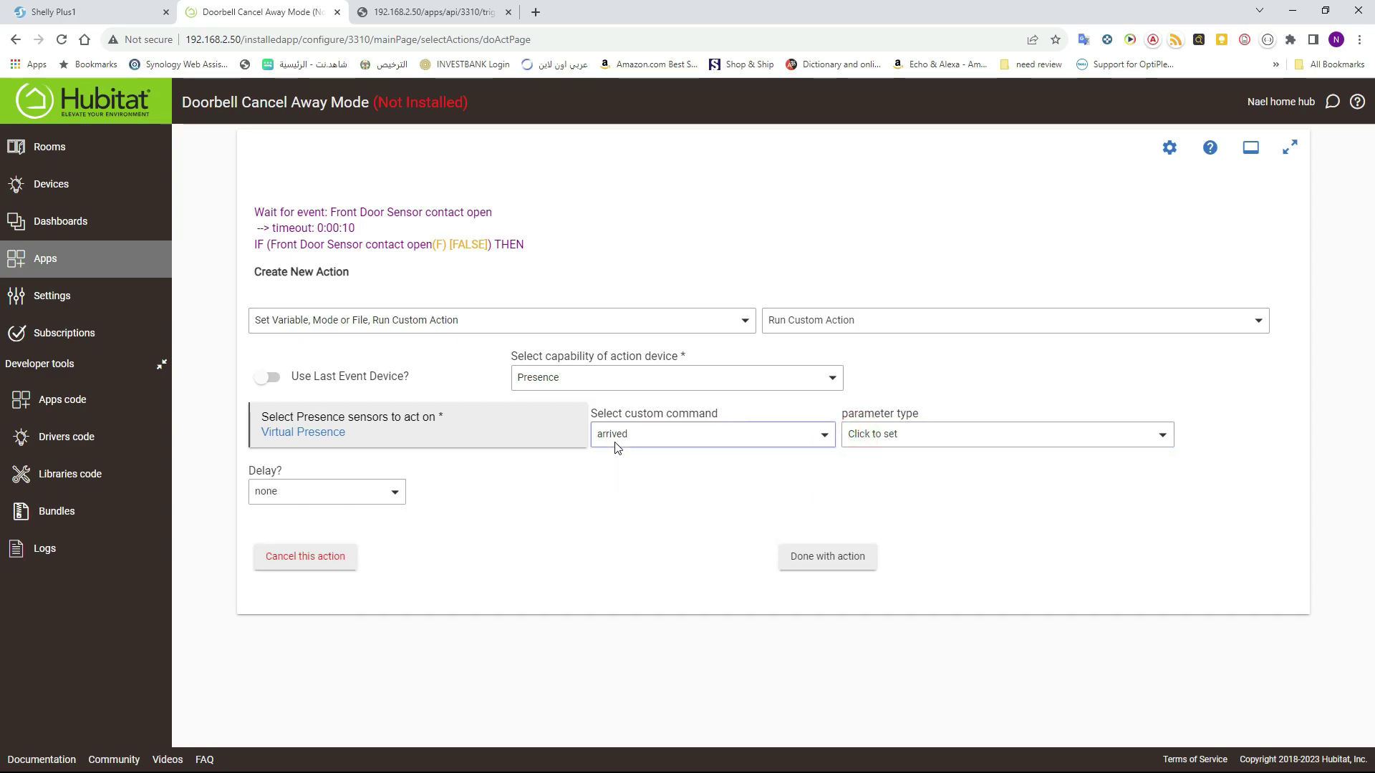
pyautogui.click(786, 565)
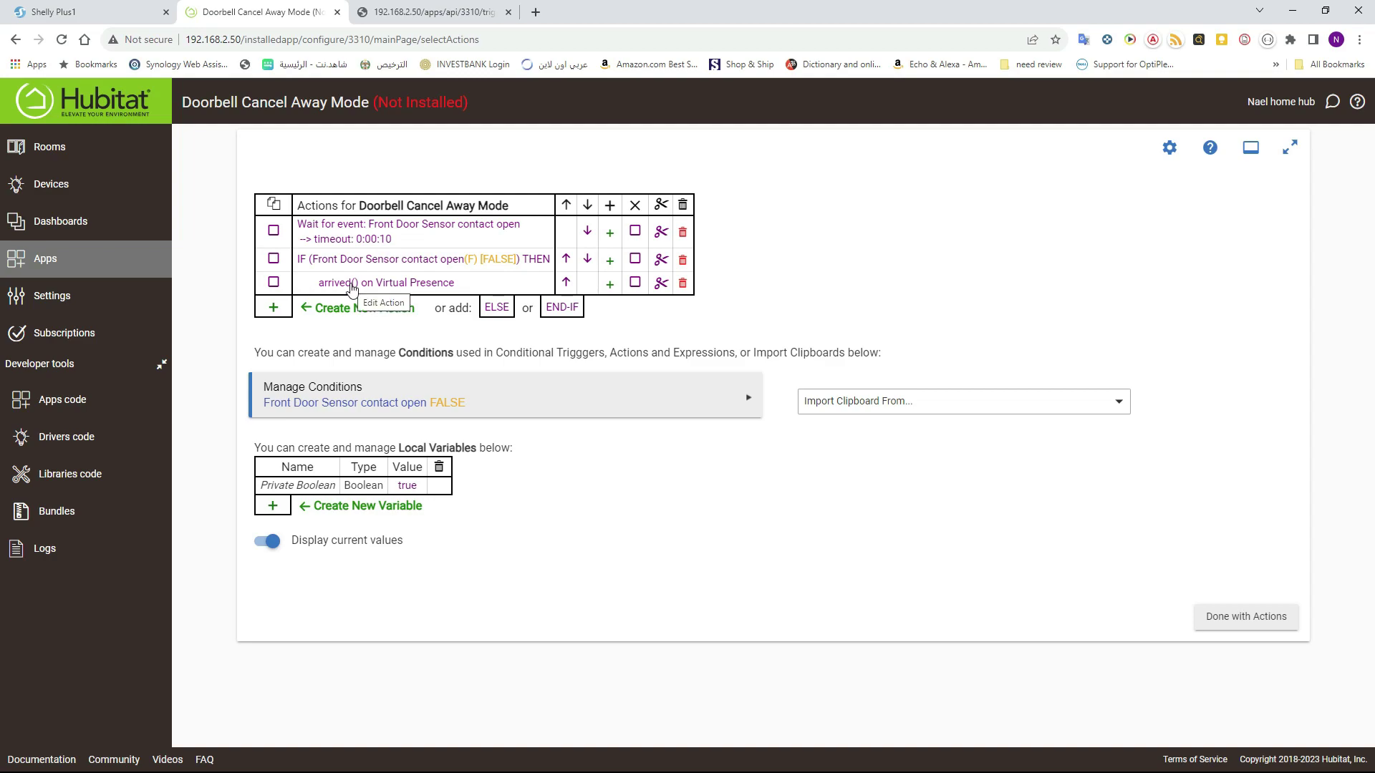
# Close the IF block with END-IF instead of an ELSE branch and finish the rule's actions
pyautogui.click(492, 309)
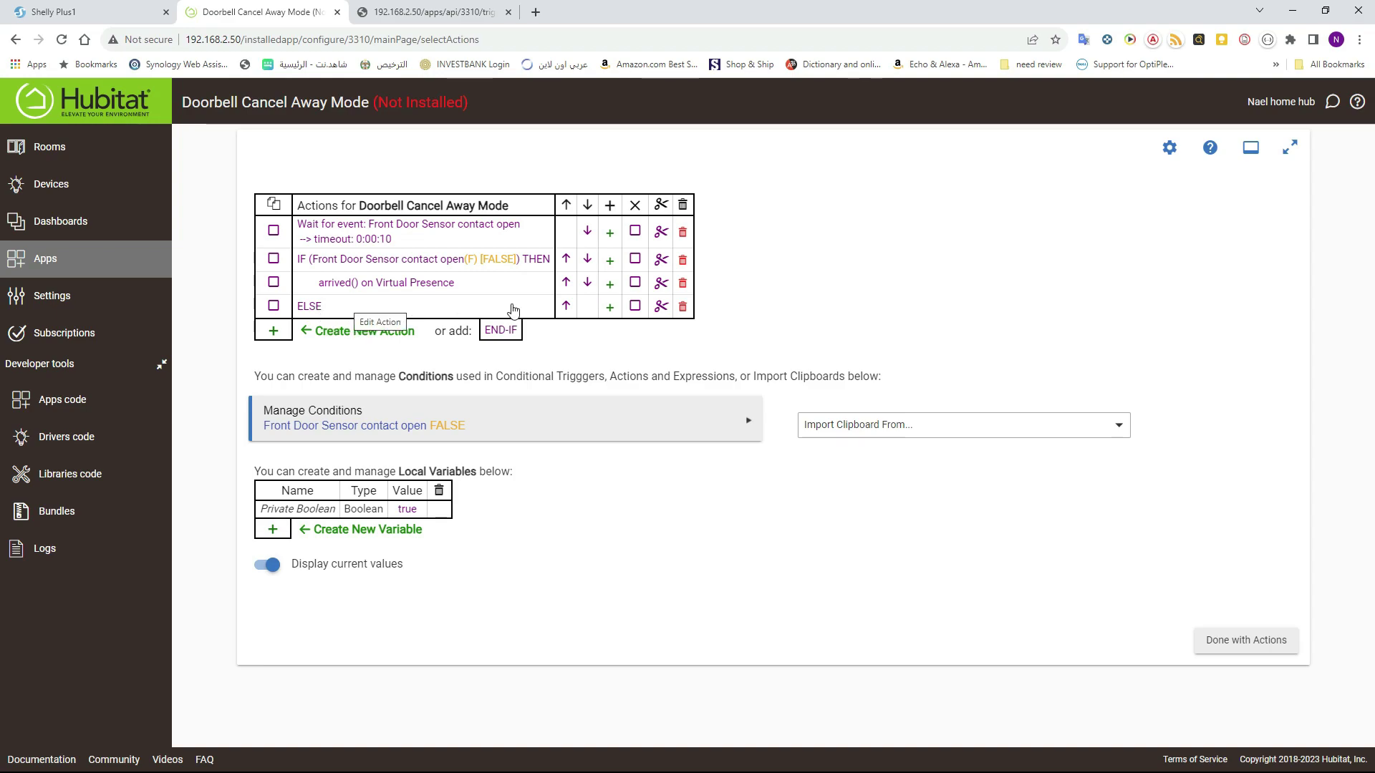
pyautogui.click(683, 308)
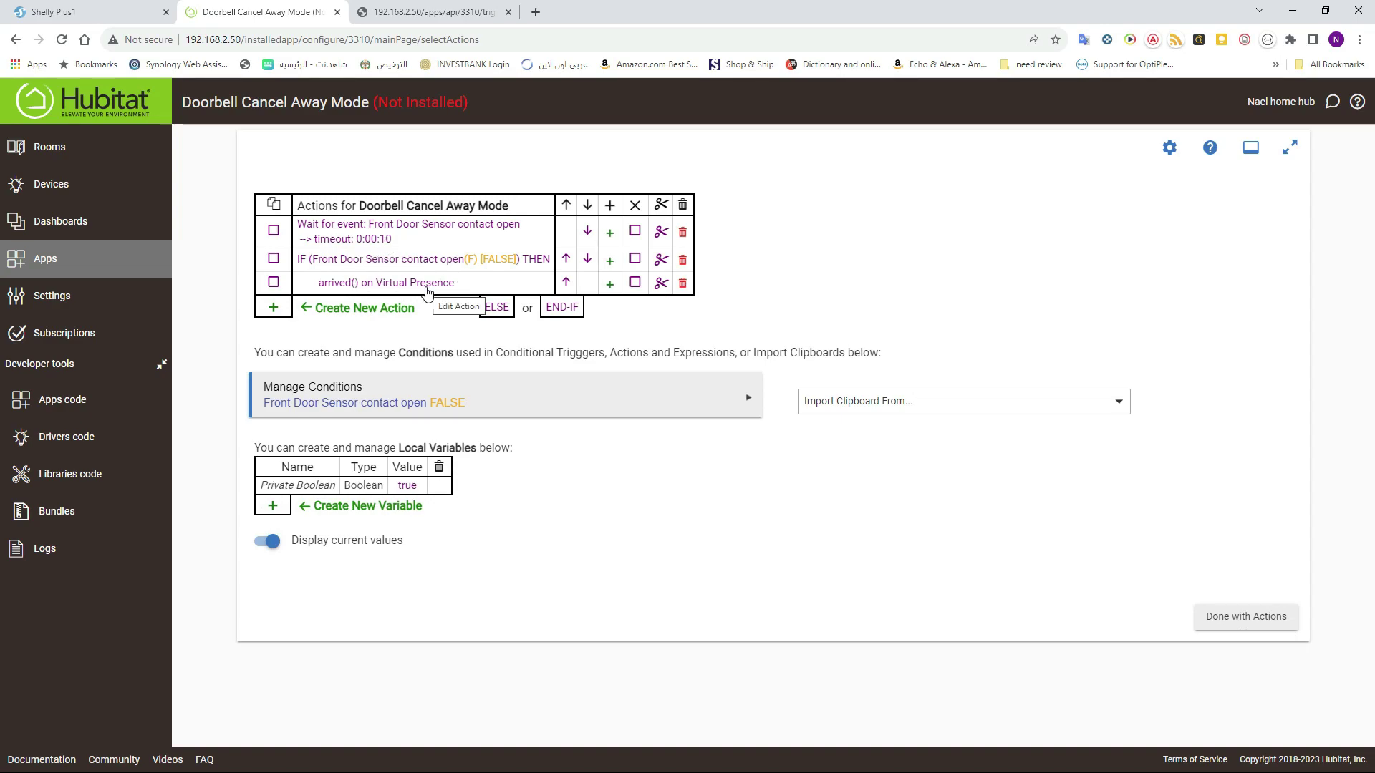
pyautogui.click(558, 307)
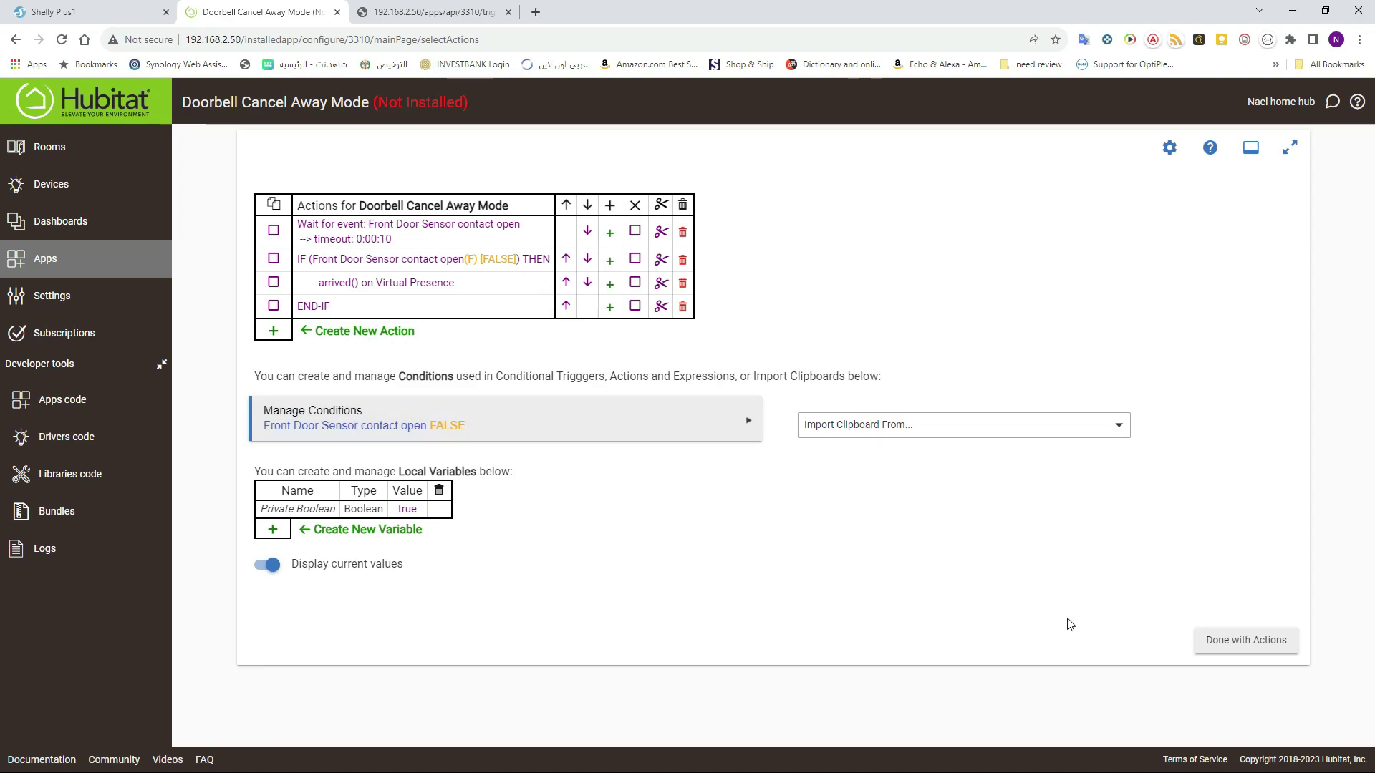
pyautogui.click(1246, 642)
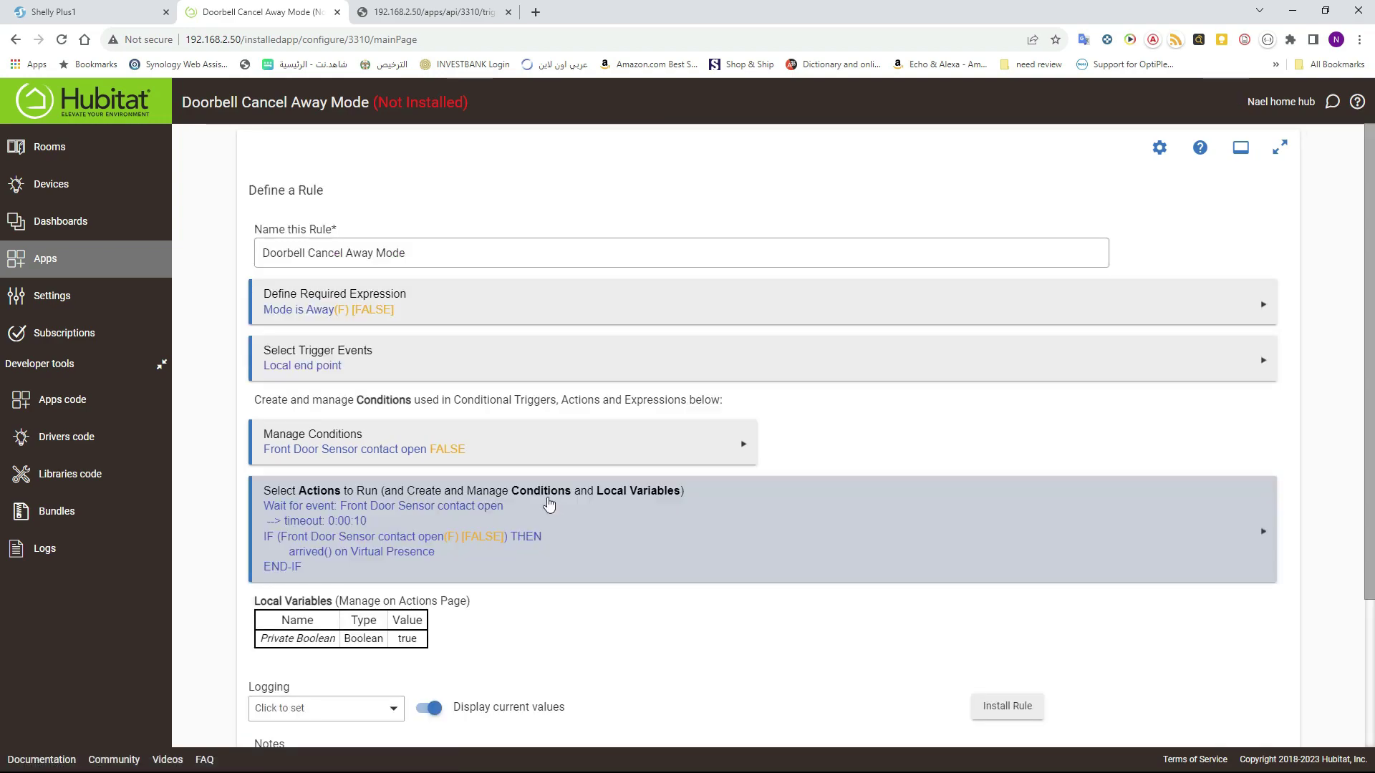
# Enable logging of Events, Triggers and Actions for the rule and save the finished rule
pyautogui.scroll(-2, 549, 504)
pyautogui.click(322, 565)
pyautogui.click(291, 589)
pyautogui.click(291, 614)
pyautogui.click(291, 638)
pyautogui.click(765, 575)
pyautogui.scroll(-1, 765, 575)
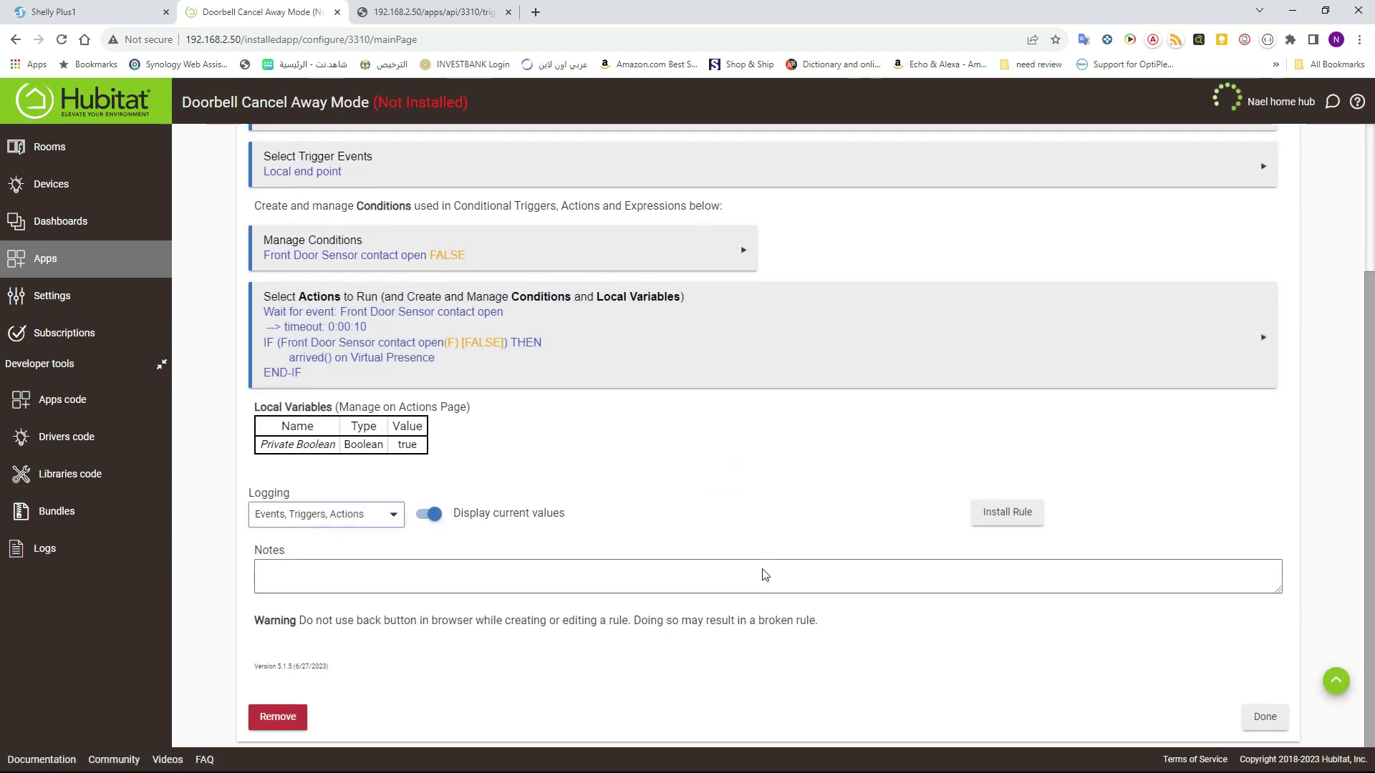
pyautogui.click(1264, 717)
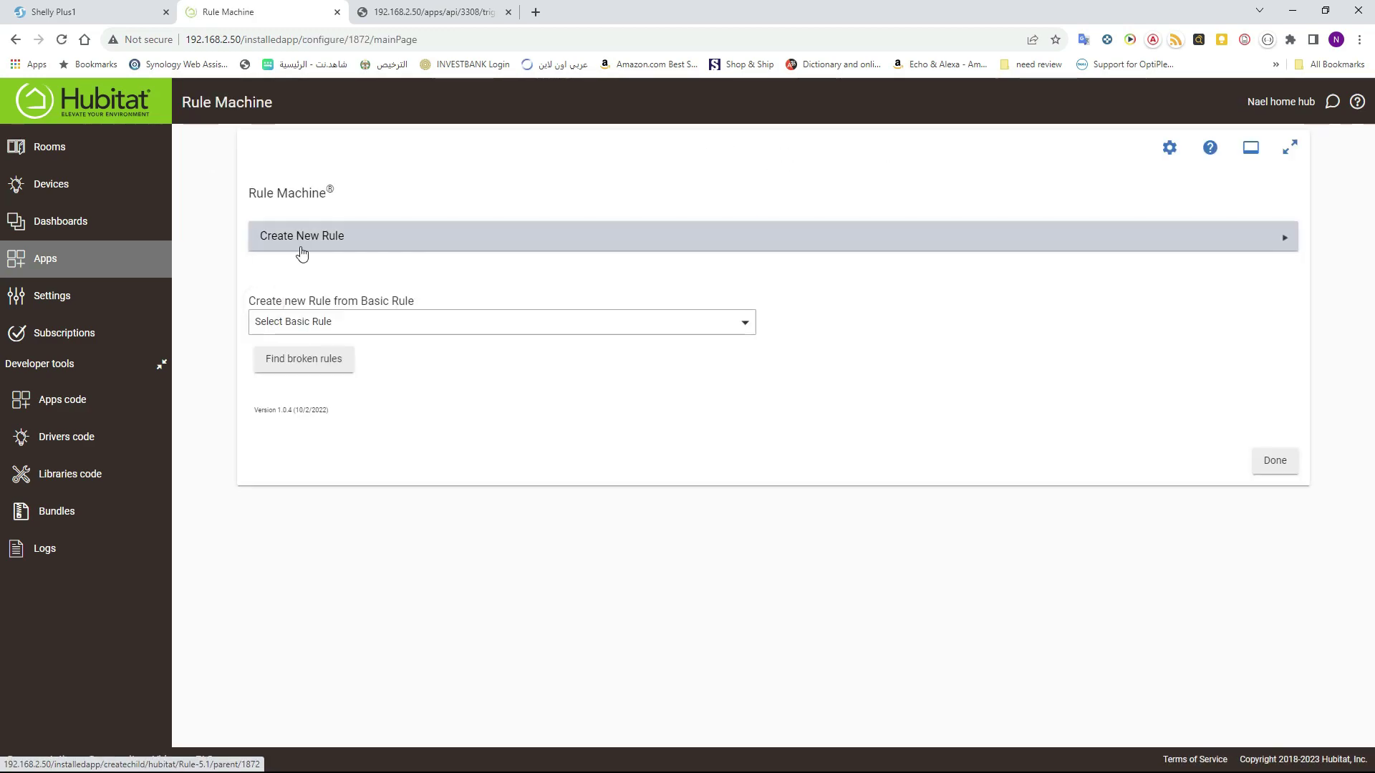
# Create a new rule named "away mode"
pyautogui.click(302, 236)
pyautogui.click(303, 254)
pyautogui.write('away')
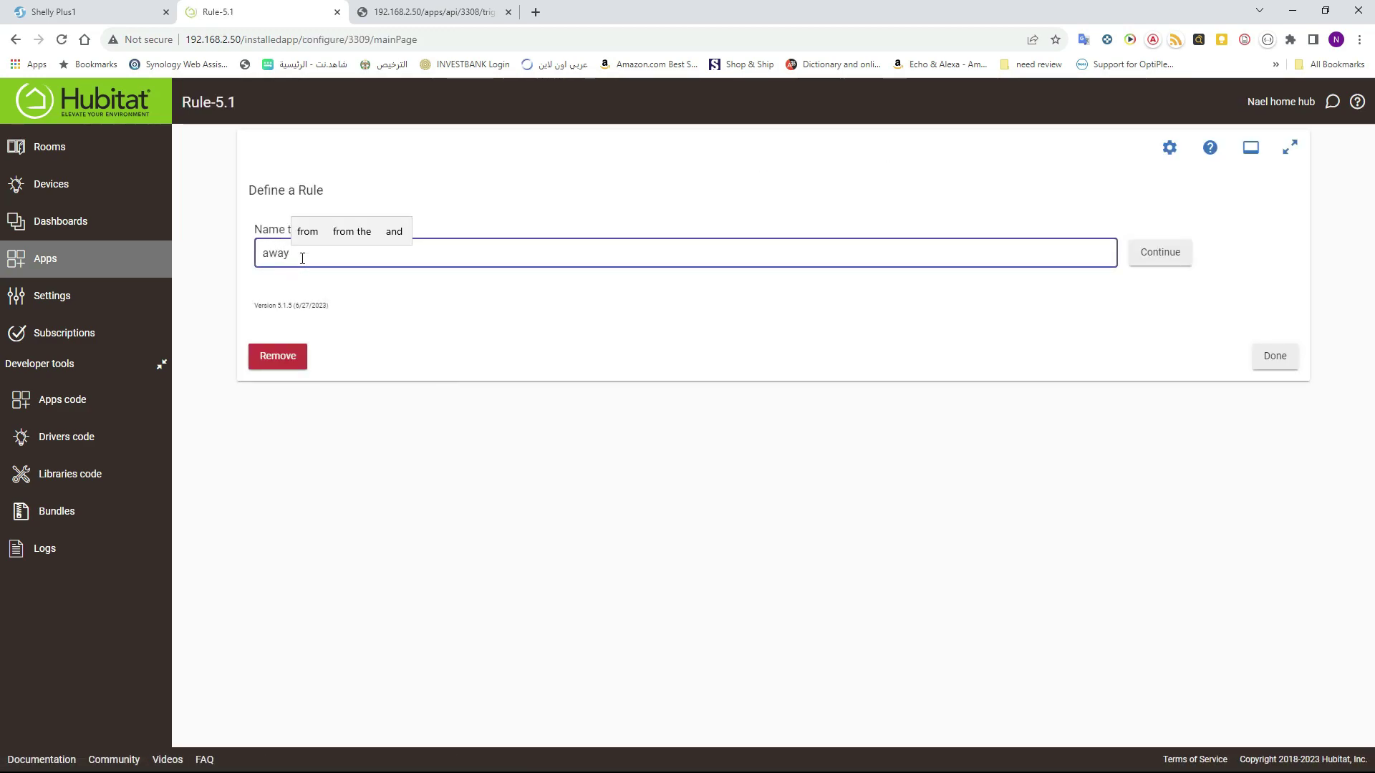
pyautogui.write(' mode')
pyautogui.click(1275, 356)
# Add a Mode trigger event for the Away mode and finish the rule's trigger events
pyautogui.click(328, 337)
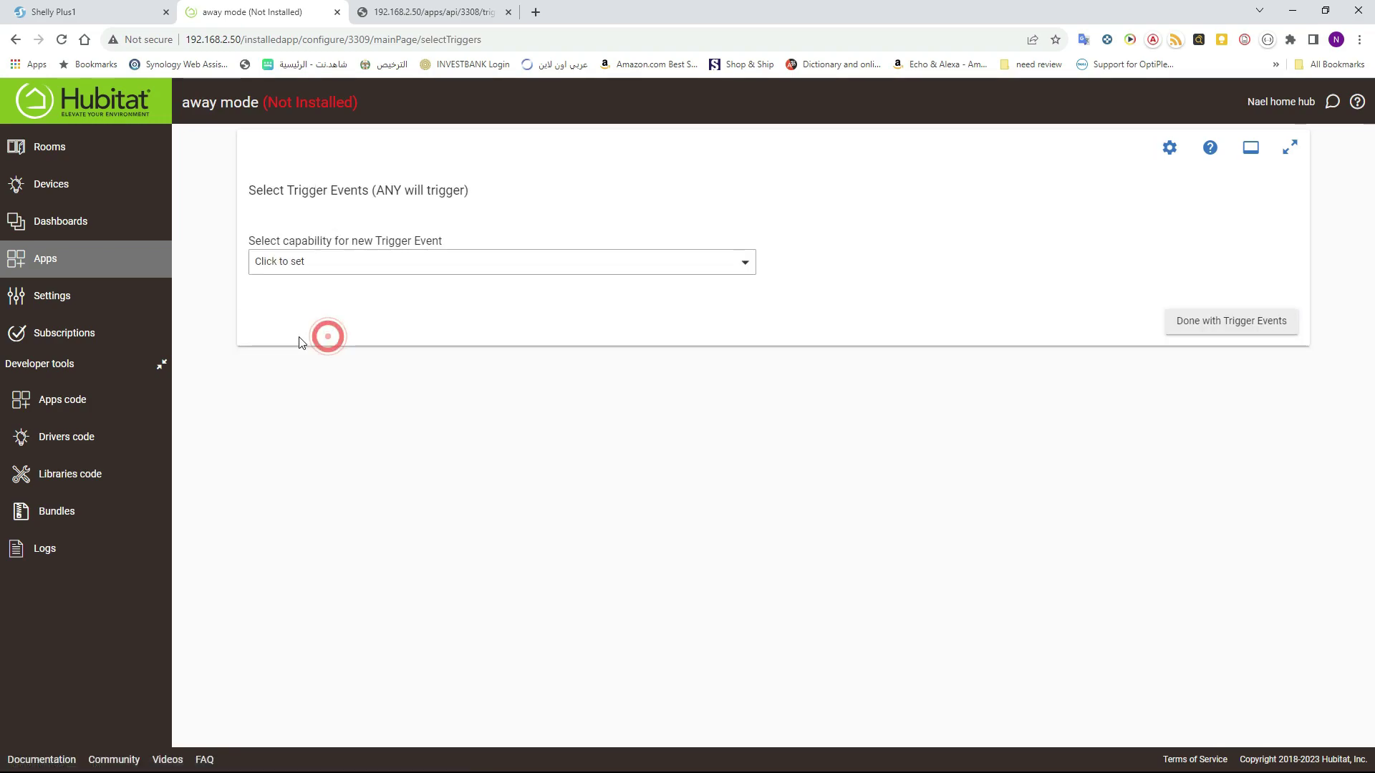
pyautogui.click(308, 262)
pyautogui.scroll(-3, 307, 455)
pyautogui.click(297, 530)
pyautogui.click(330, 261)
pyautogui.click(286, 285)
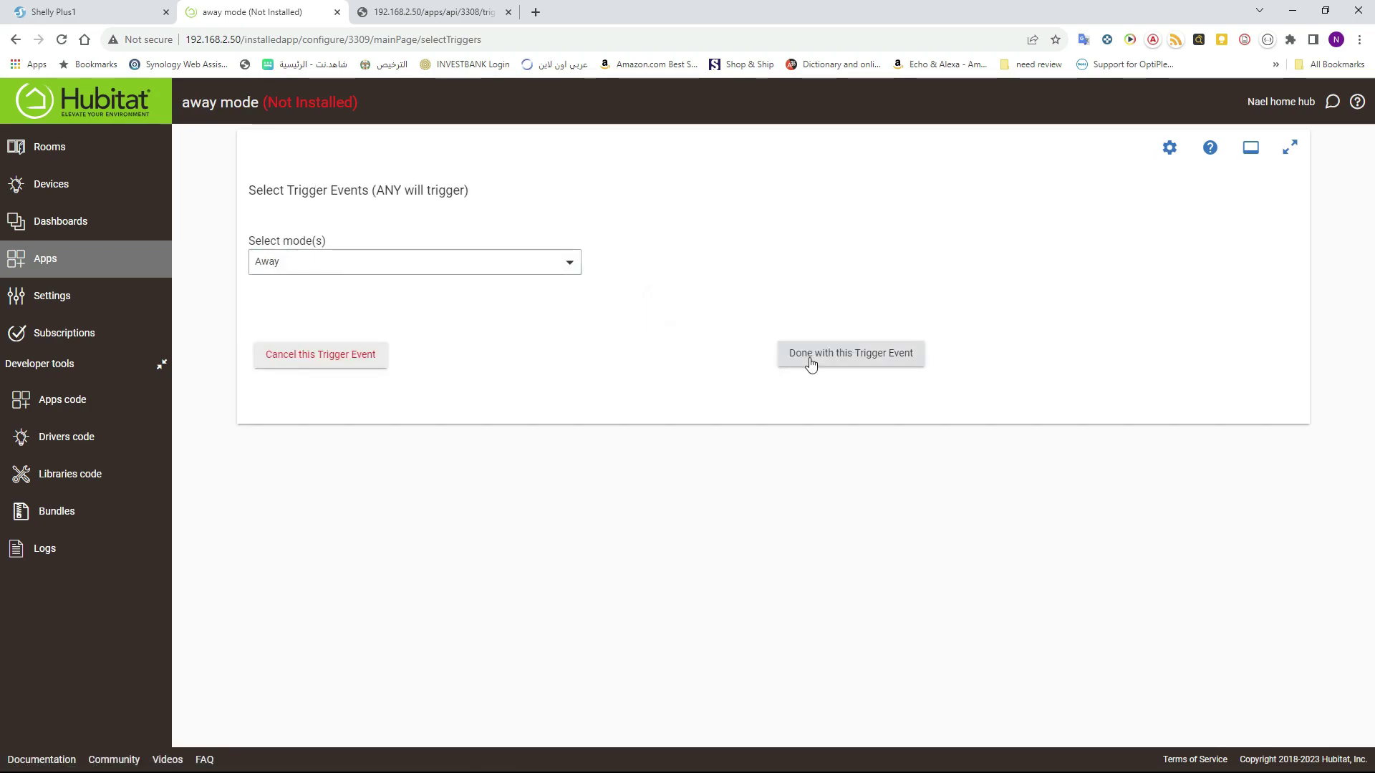
pyautogui.click(812, 363)
pyautogui.click(1207, 511)
# Start a new action of type Set Variable, Mode or File, Run Custom Action and choose Run Custom Action
pyautogui.click(362, 475)
pyautogui.click(287, 270)
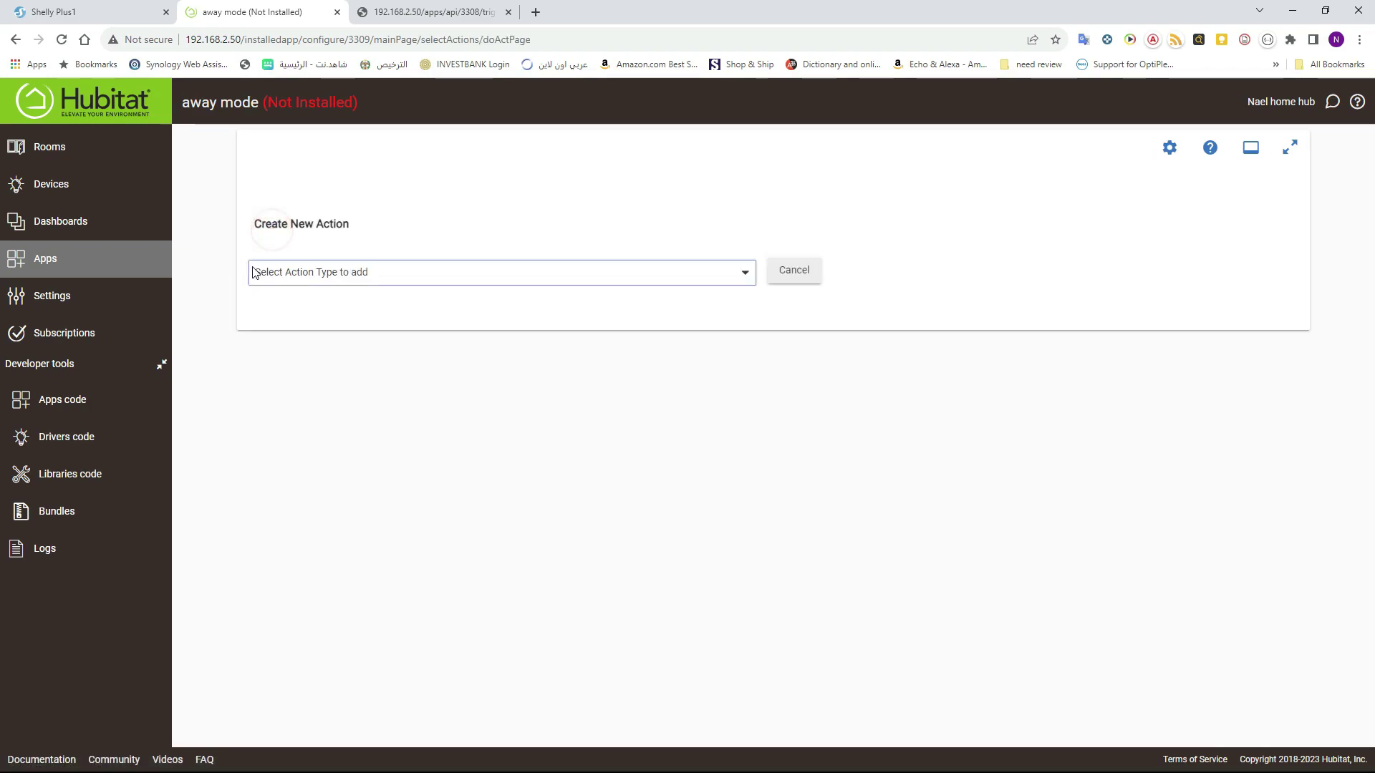
pyautogui.click(252, 272)
pyautogui.click(327, 486)
pyautogui.click(802, 272)
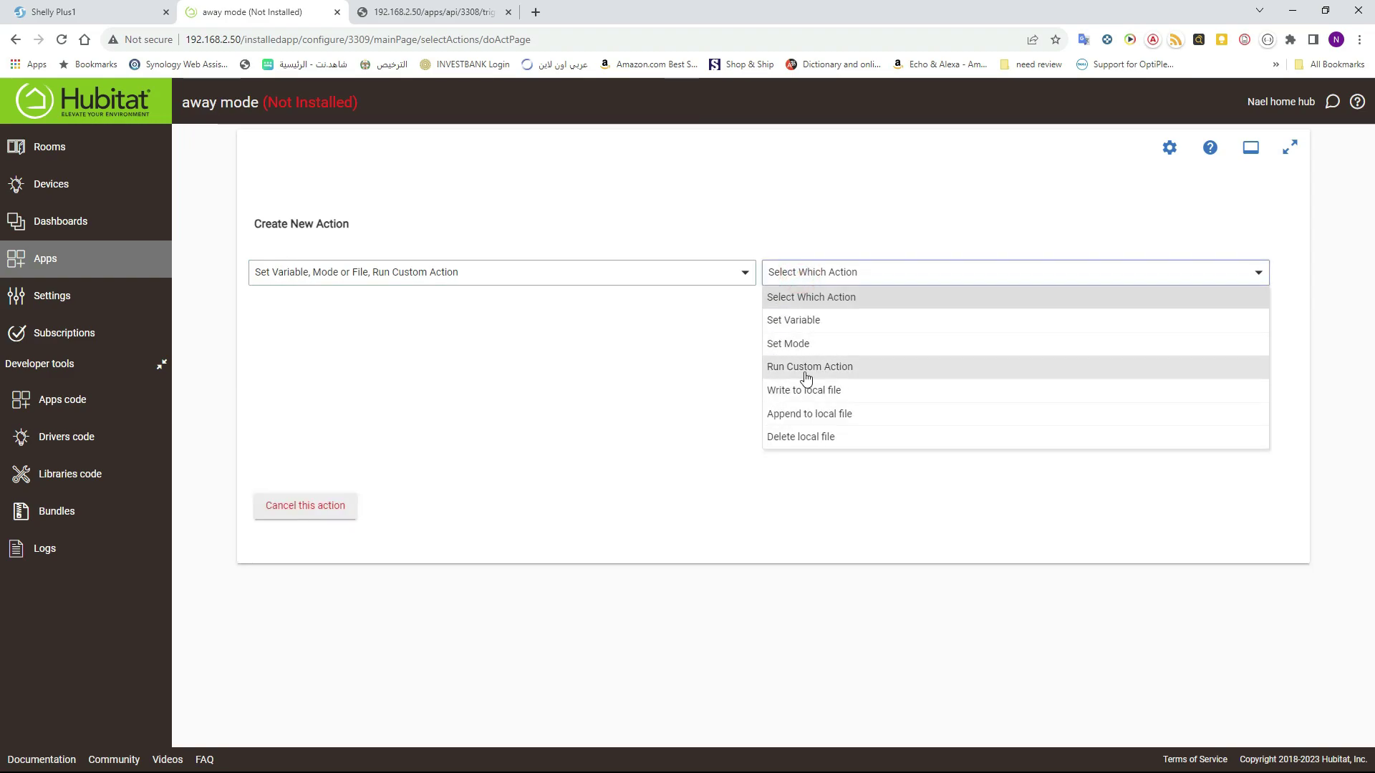
pyautogui.click(807, 366)
# Choose the Presence capability for the custom action and set the departed command for the Virtual Presence device
pyautogui.click(548, 333)
pyautogui.scroll(-5, 590, 485)
pyautogui.click(566, 583)
pyautogui.click(366, 393)
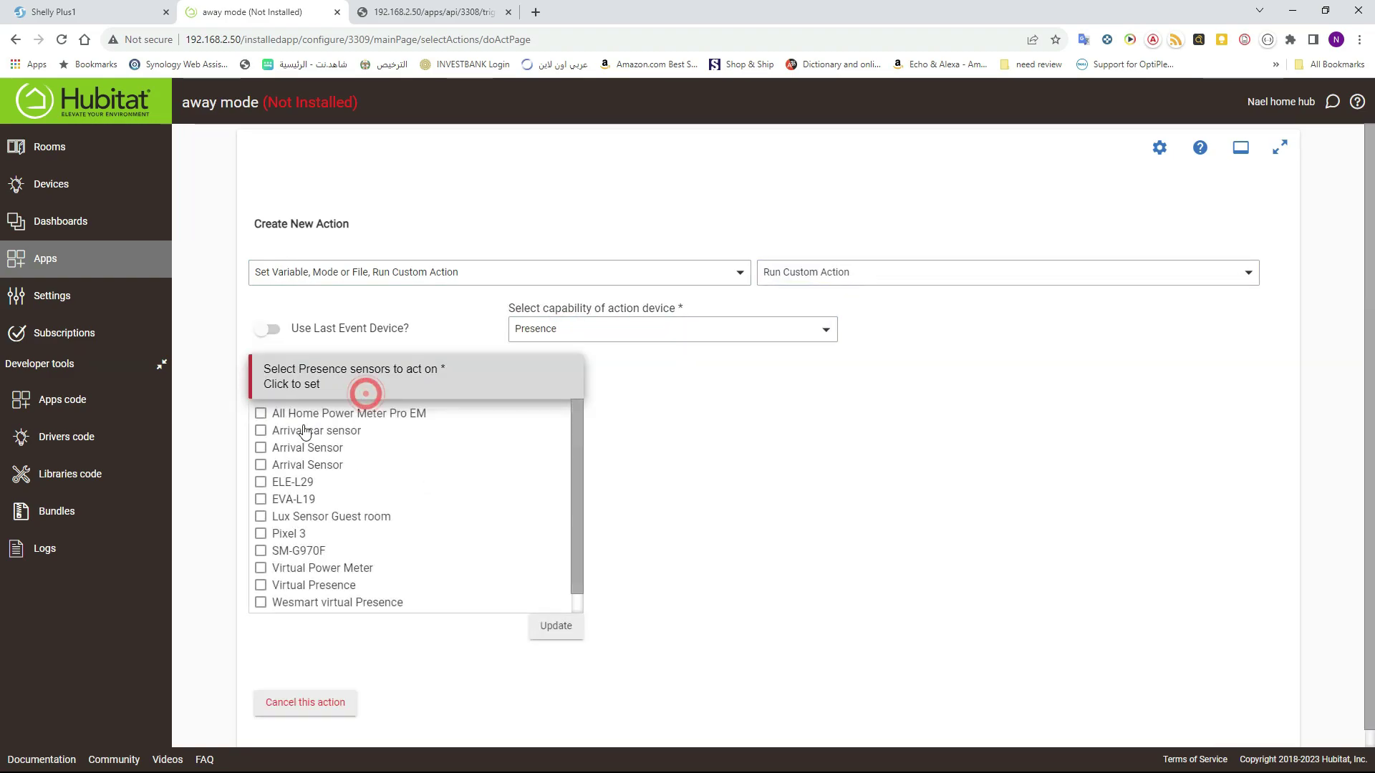
pyautogui.scroll(-1, 347, 556)
pyautogui.click(337, 563)
pyautogui.click(673, 461)
pyautogui.click(666, 387)
pyautogui.click(645, 454)
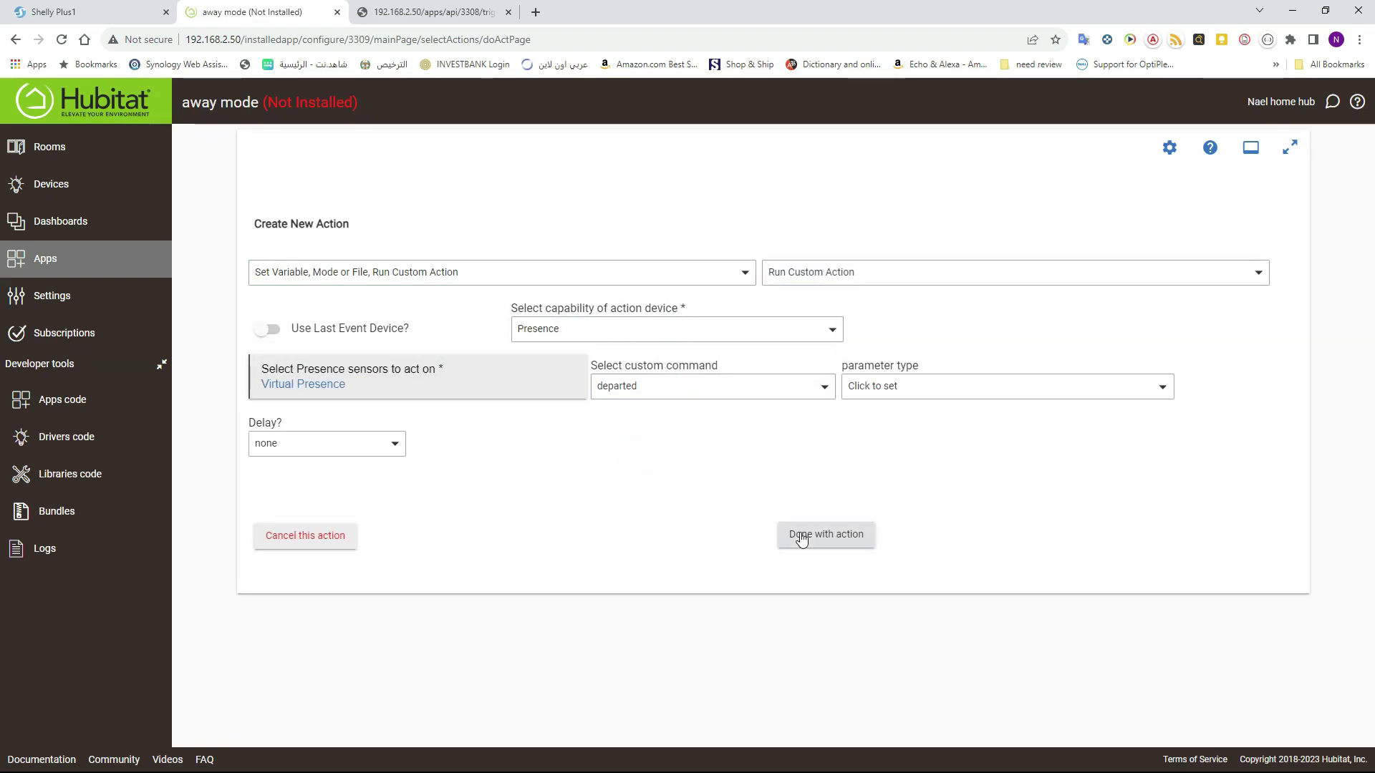